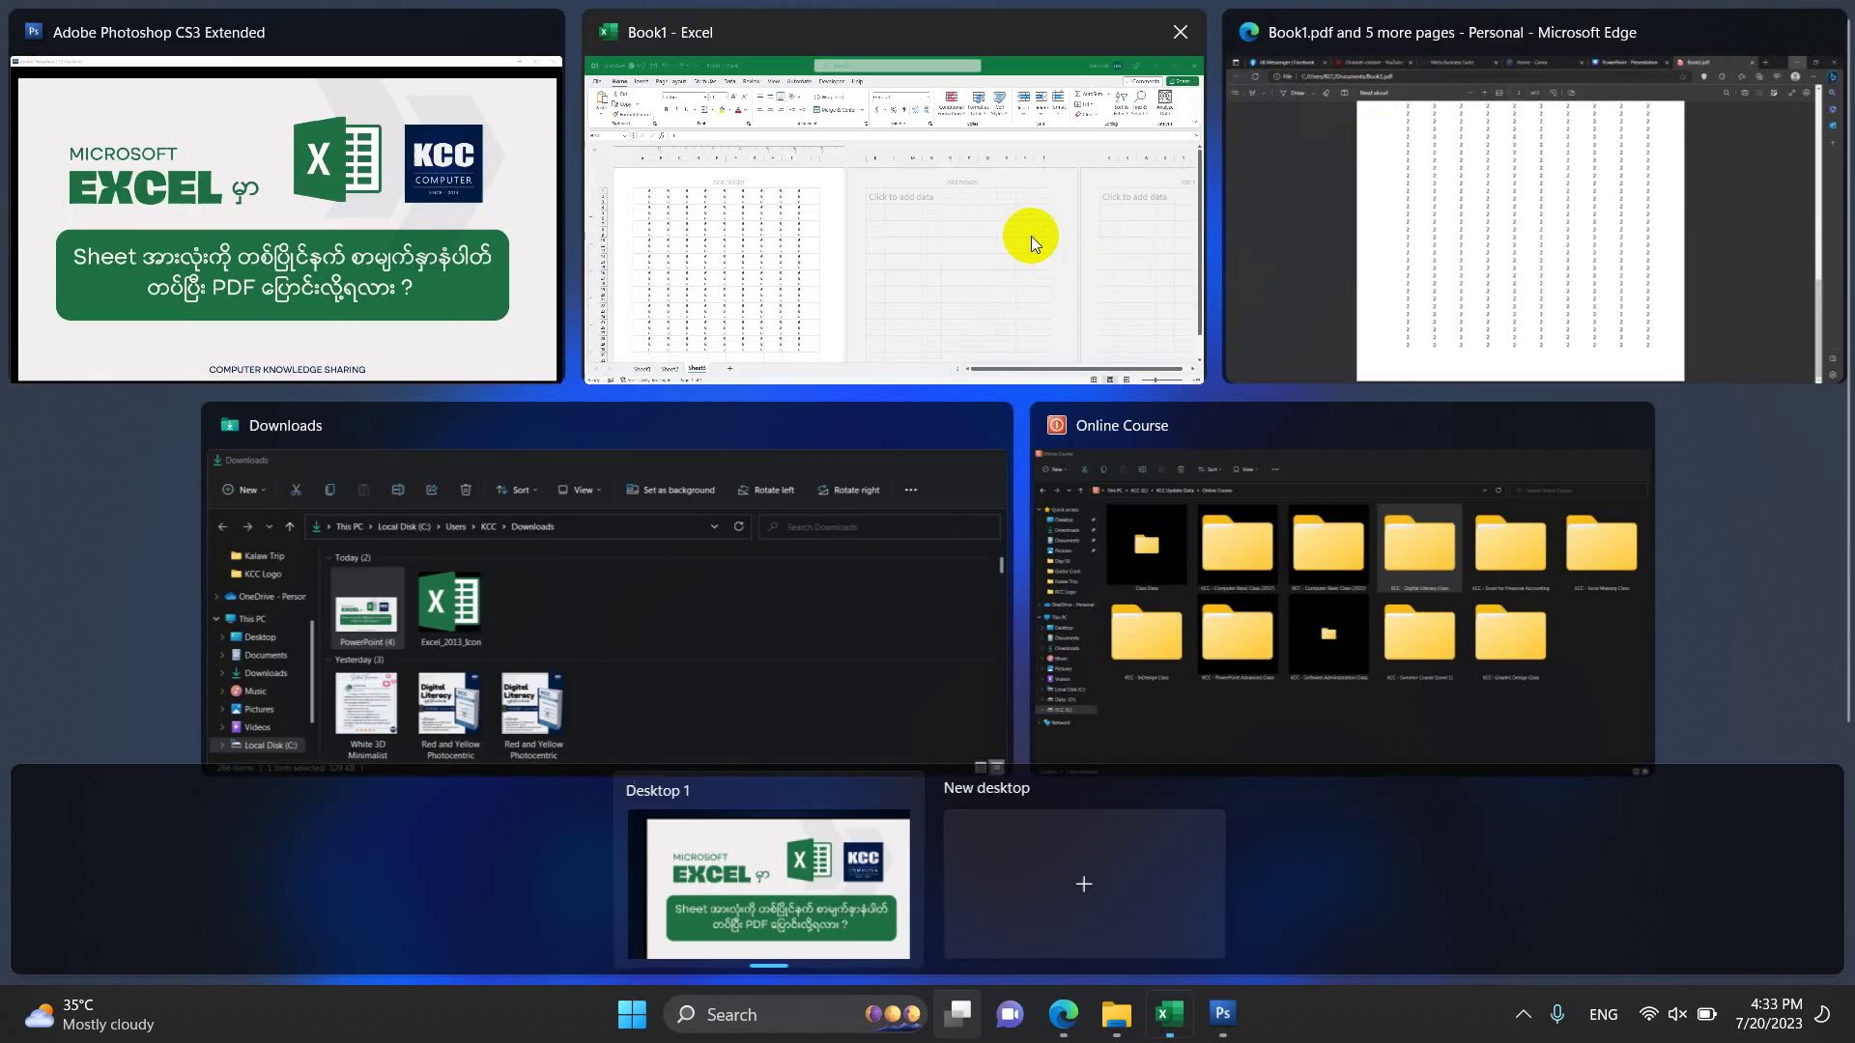
Bring Book1 to the front and review Sheet1, Sheet2 and Sheet3's pages, ending on Sheet1
click(1031, 237)
click(167, 939)
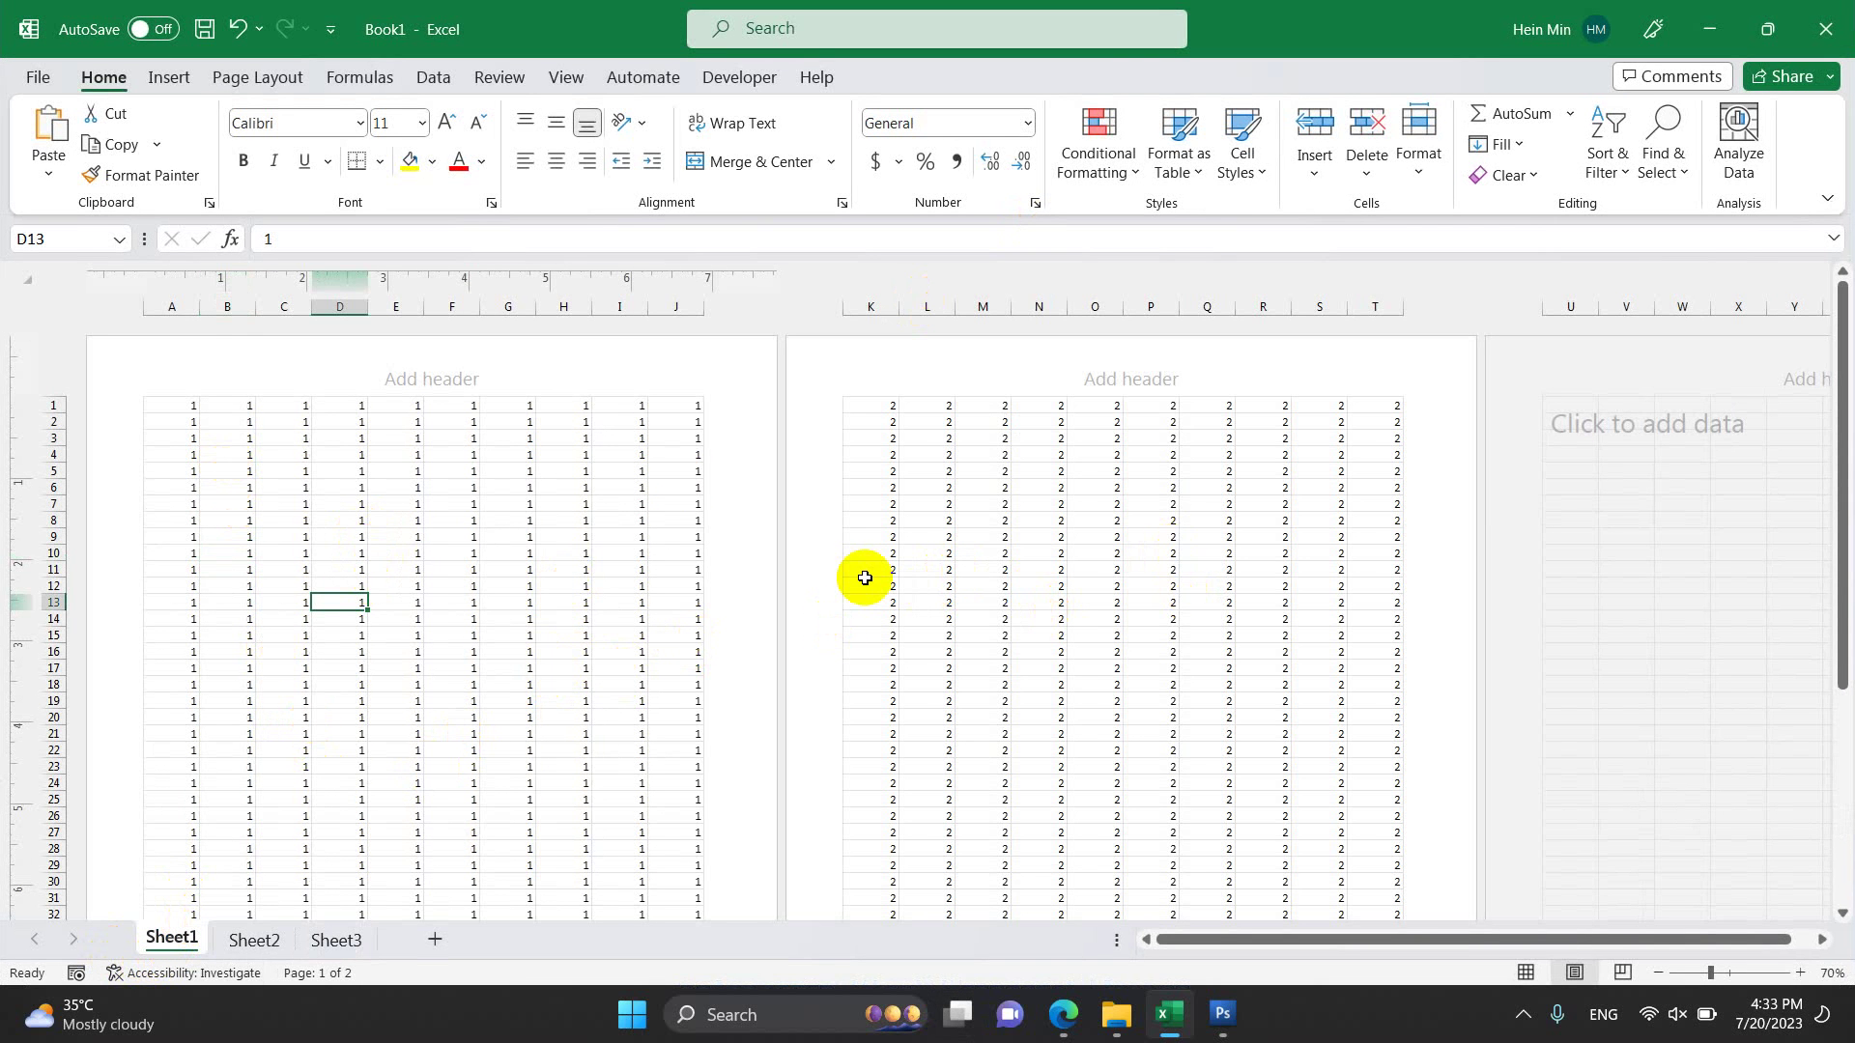
click(254, 940)
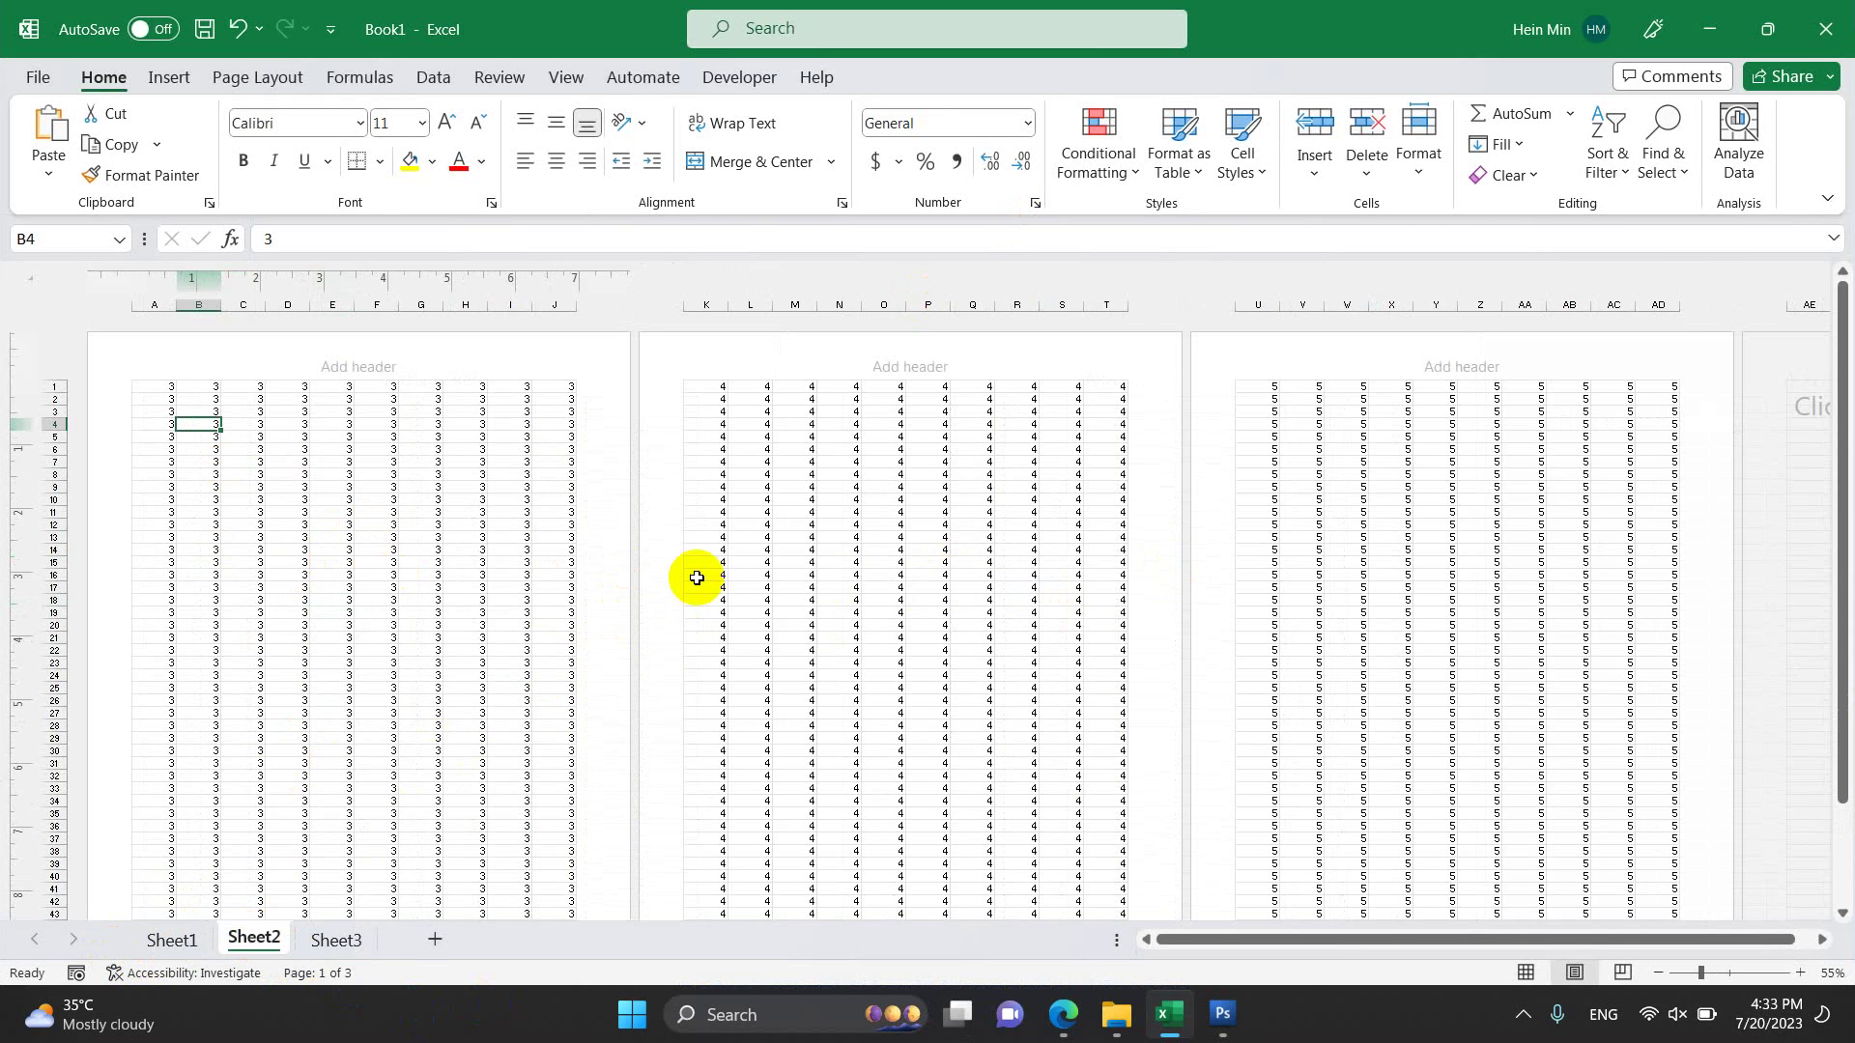
click(336, 939)
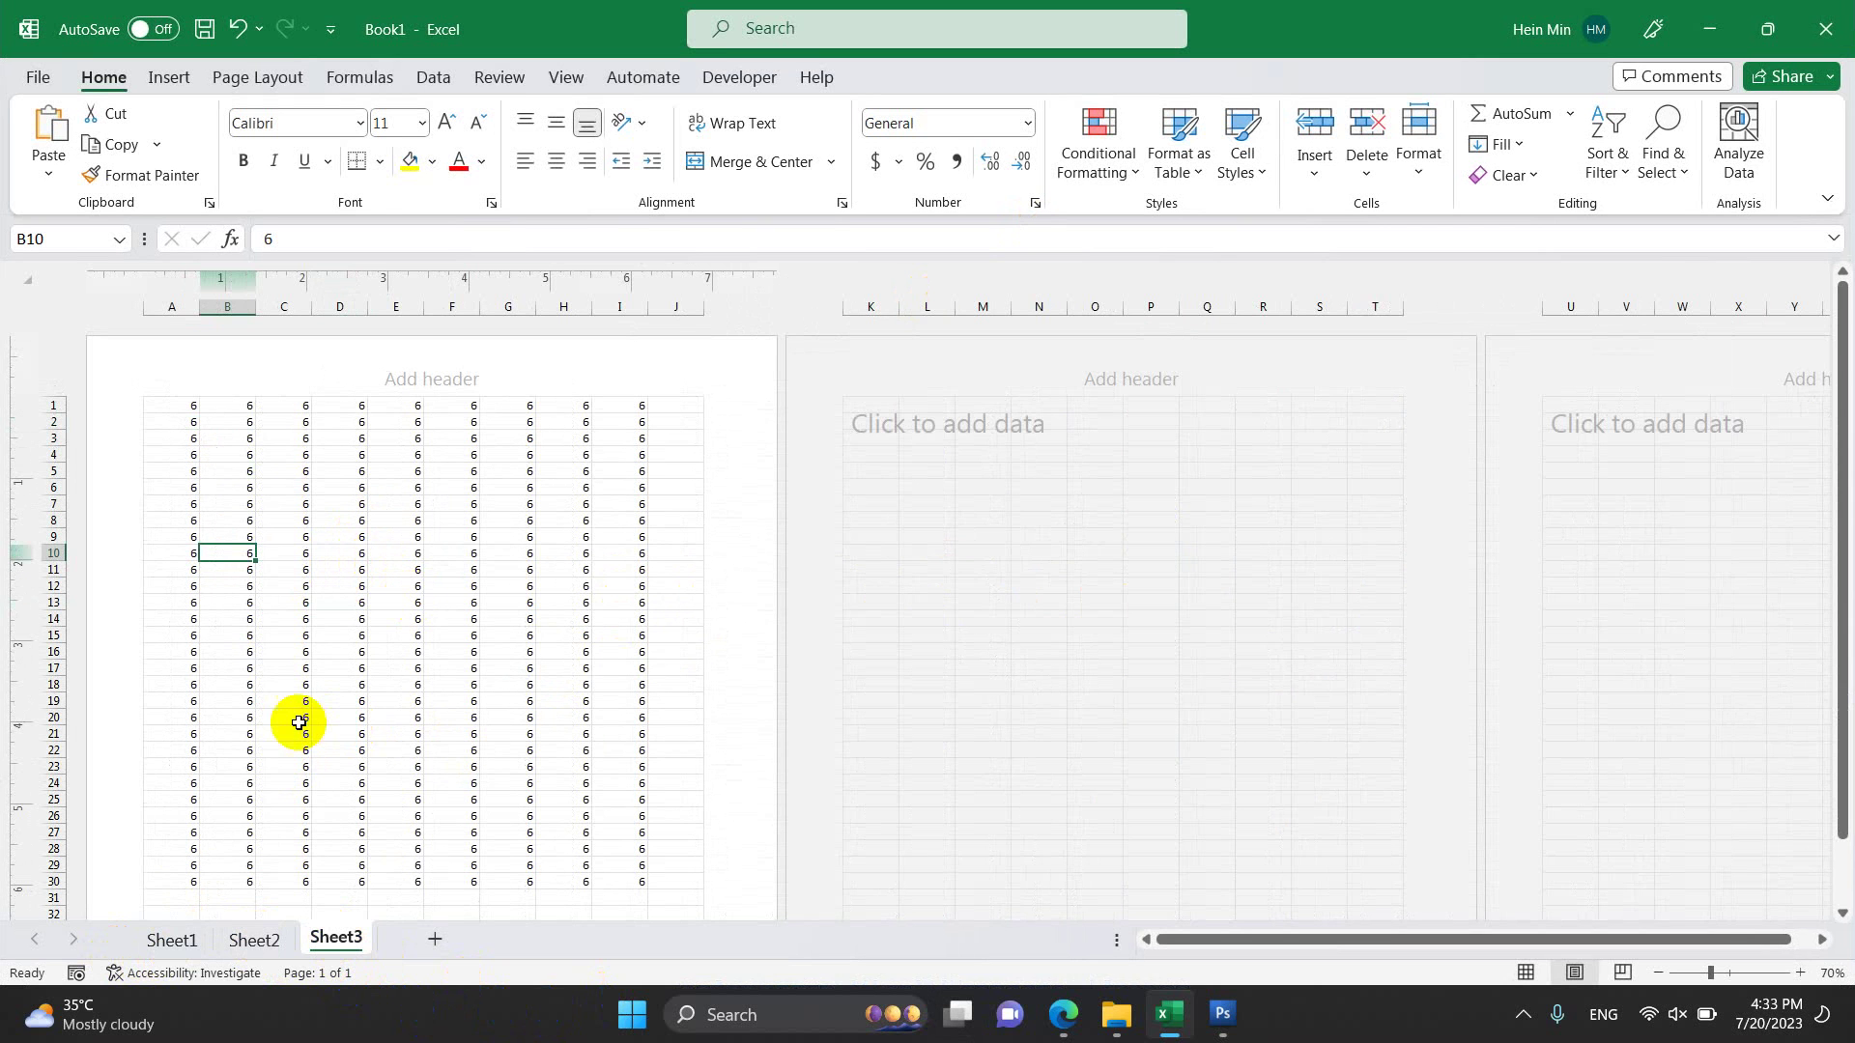
click(171, 940)
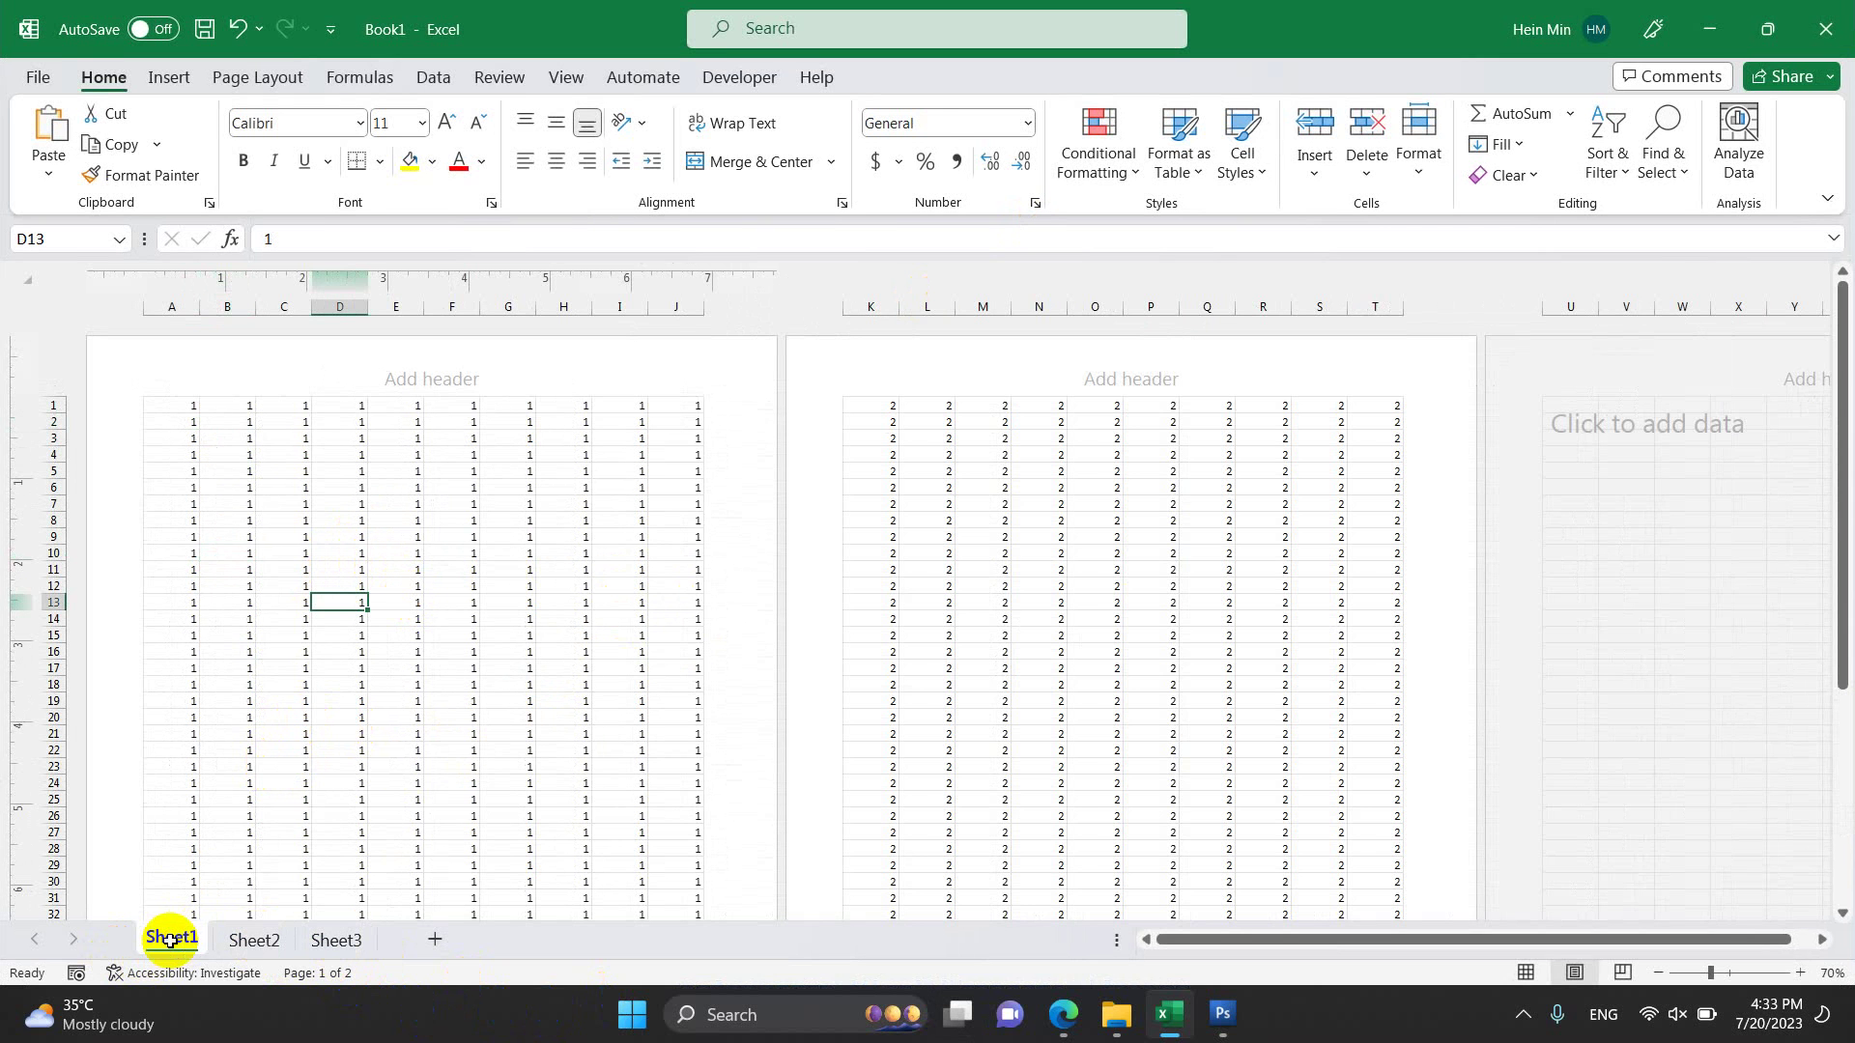
click(44, 77)
click(46, 77)
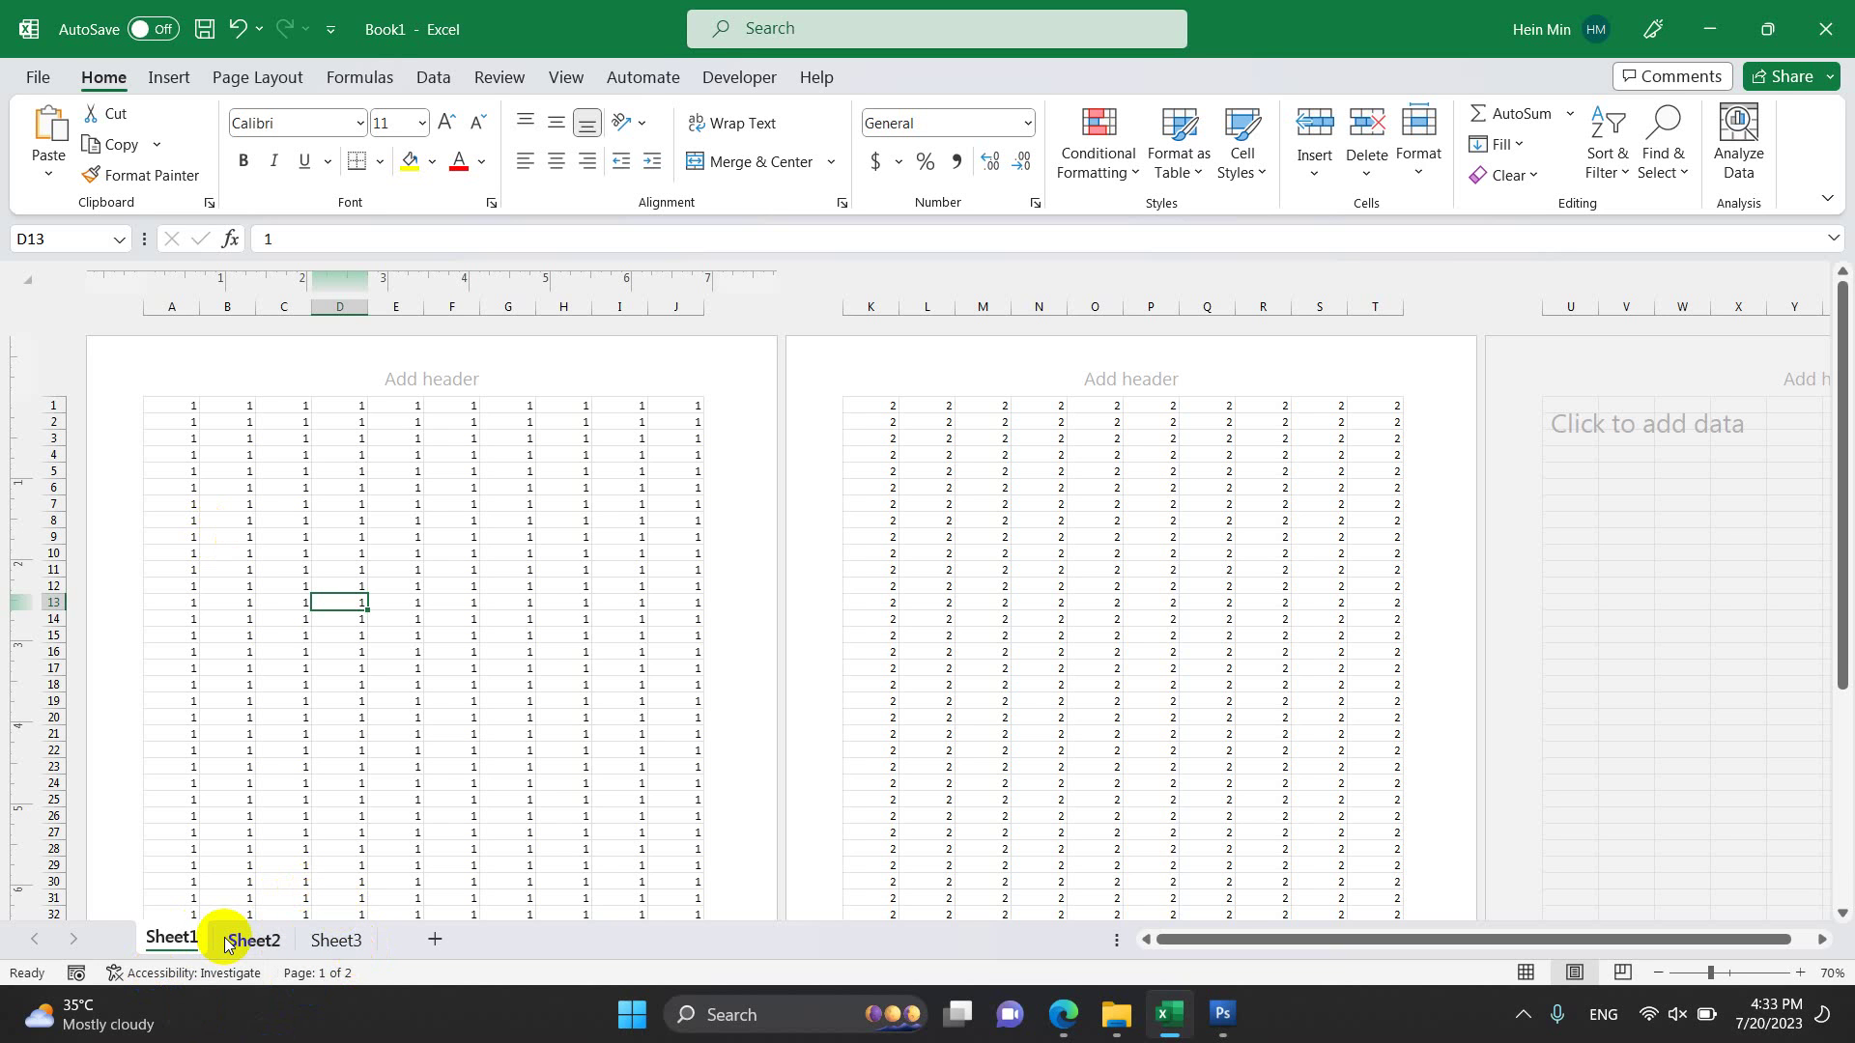
Export the workbook via Create PDF/XPS and publish it as Book1.pdf in Documents
click(47, 78)
click(75, 548)
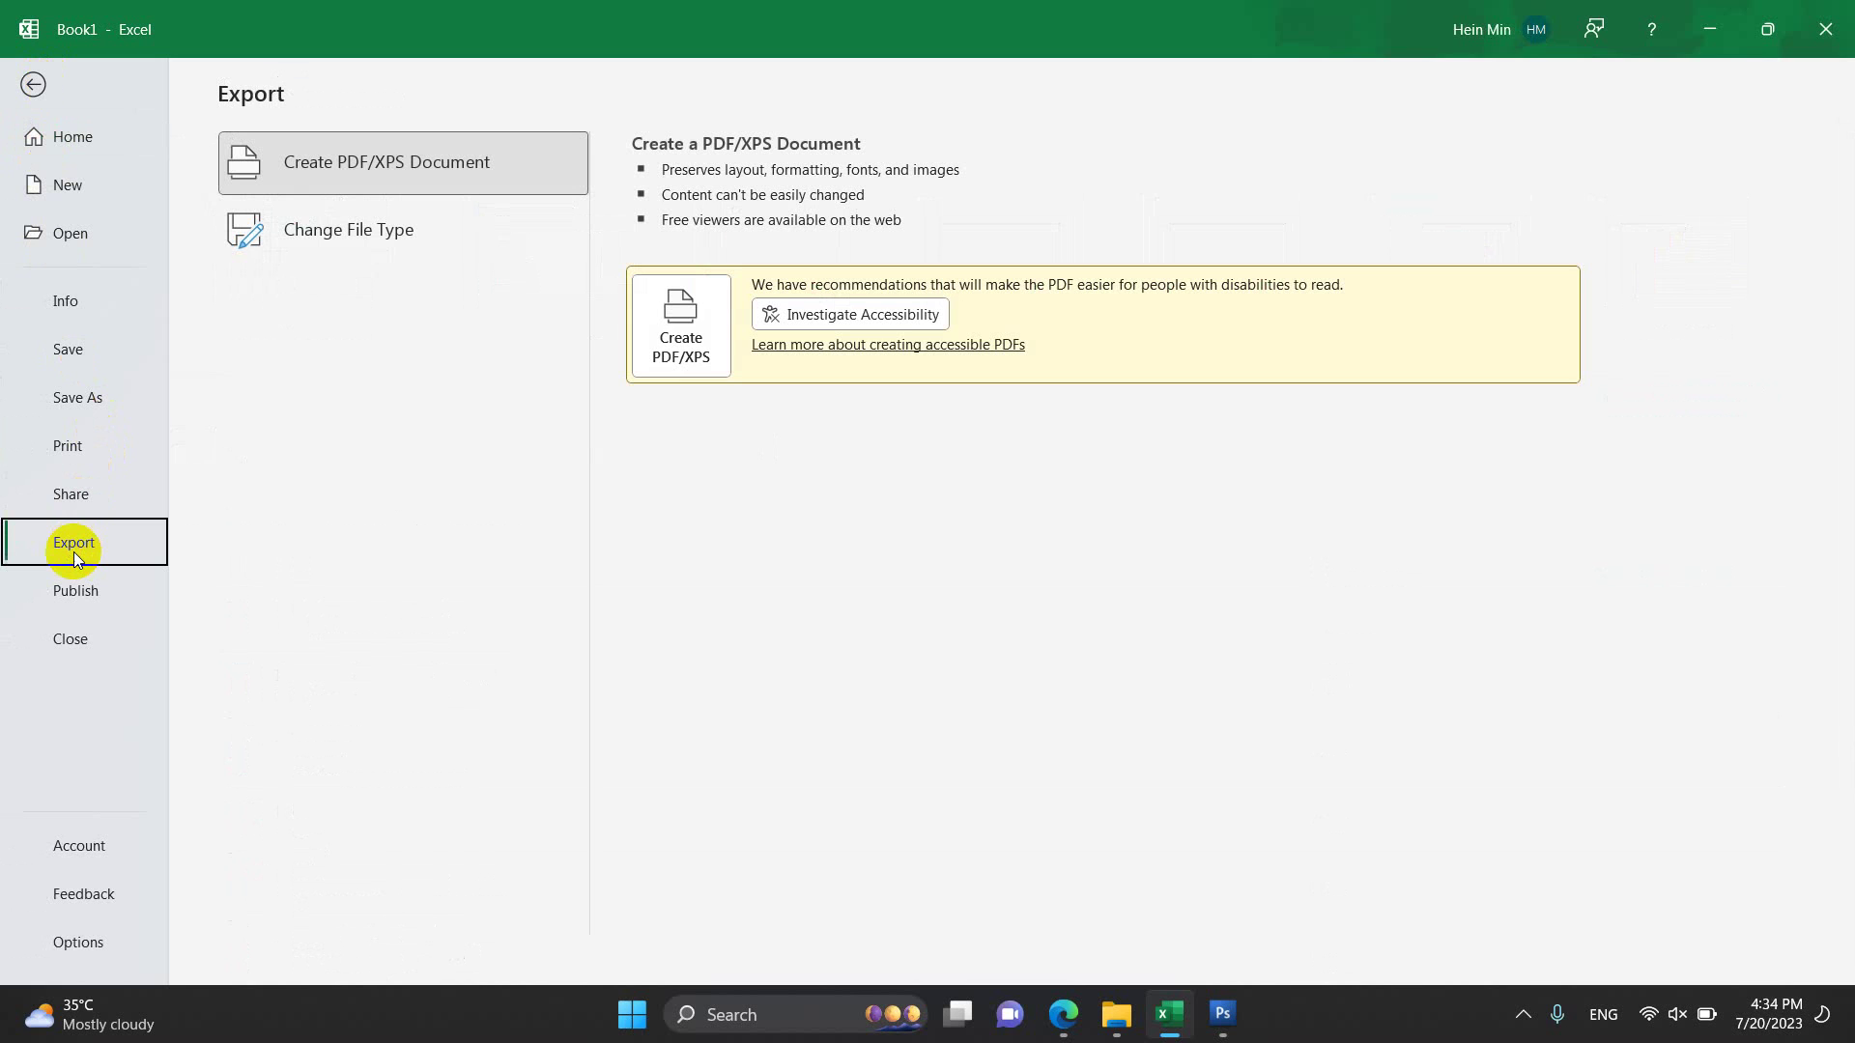
click(657, 330)
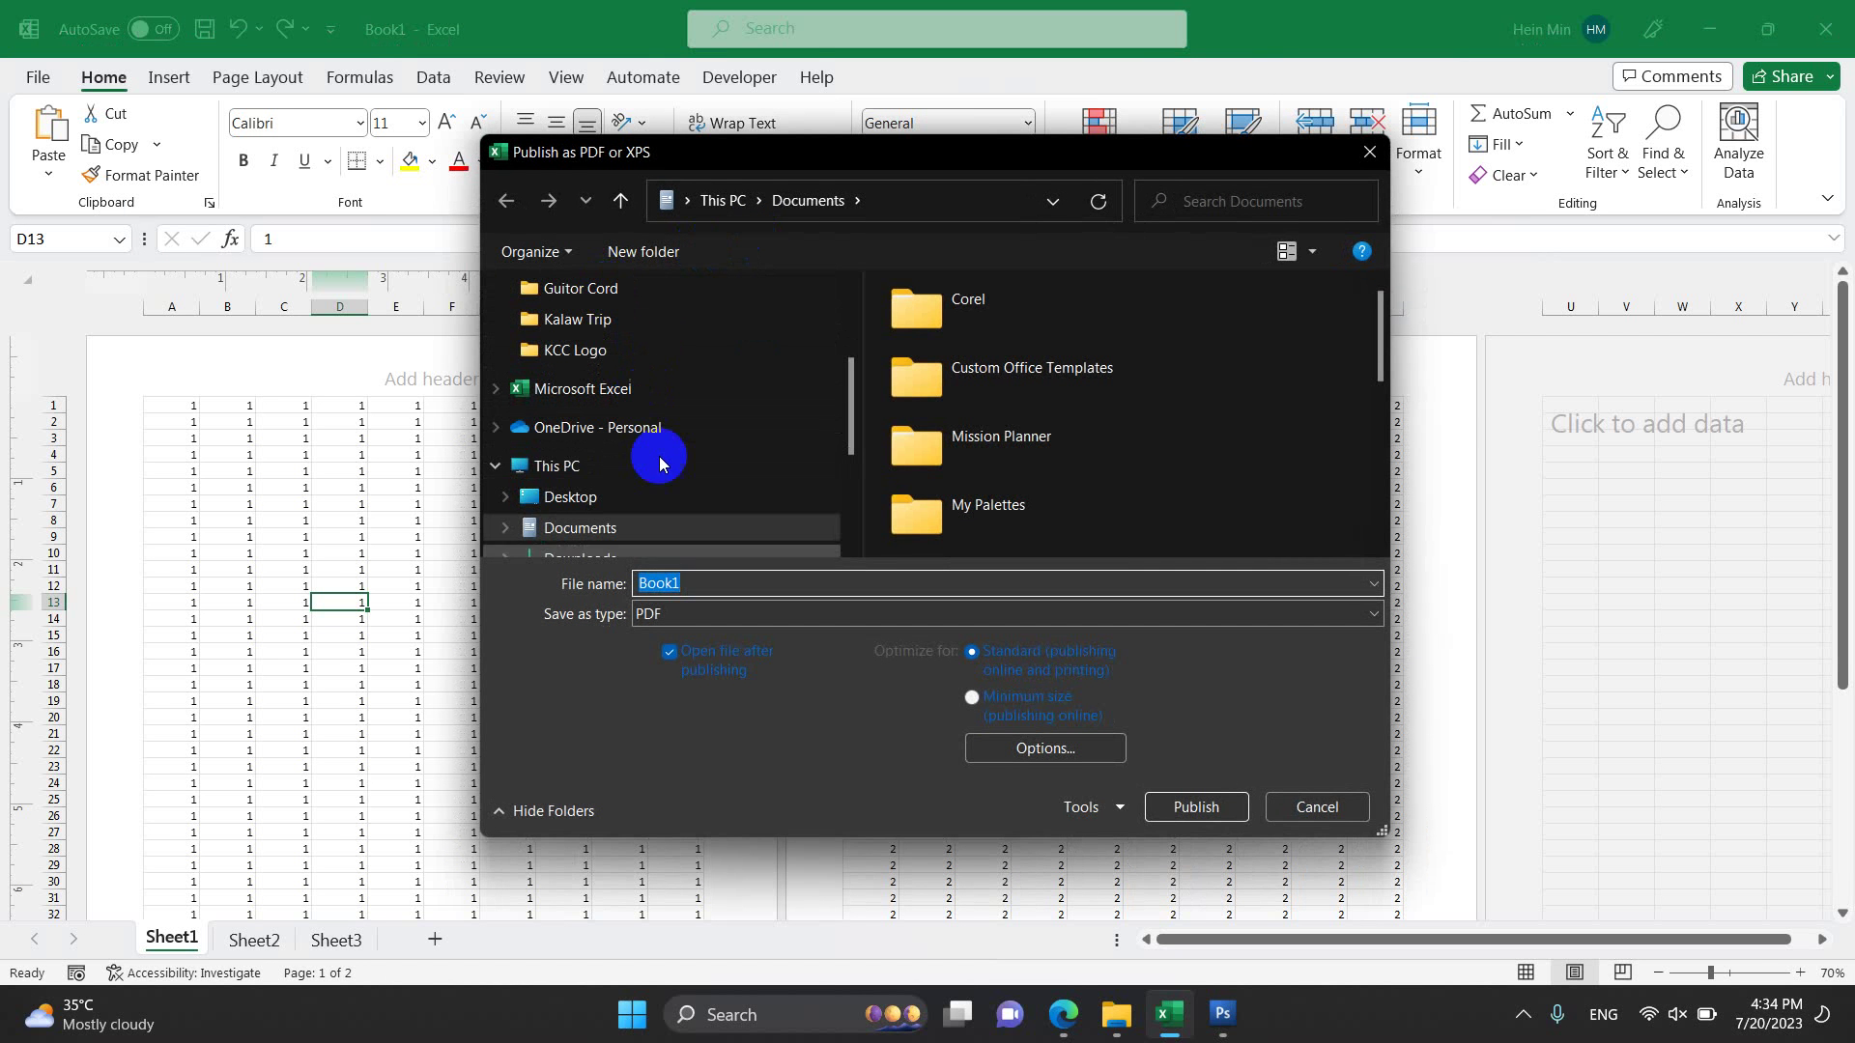
click(1191, 810)
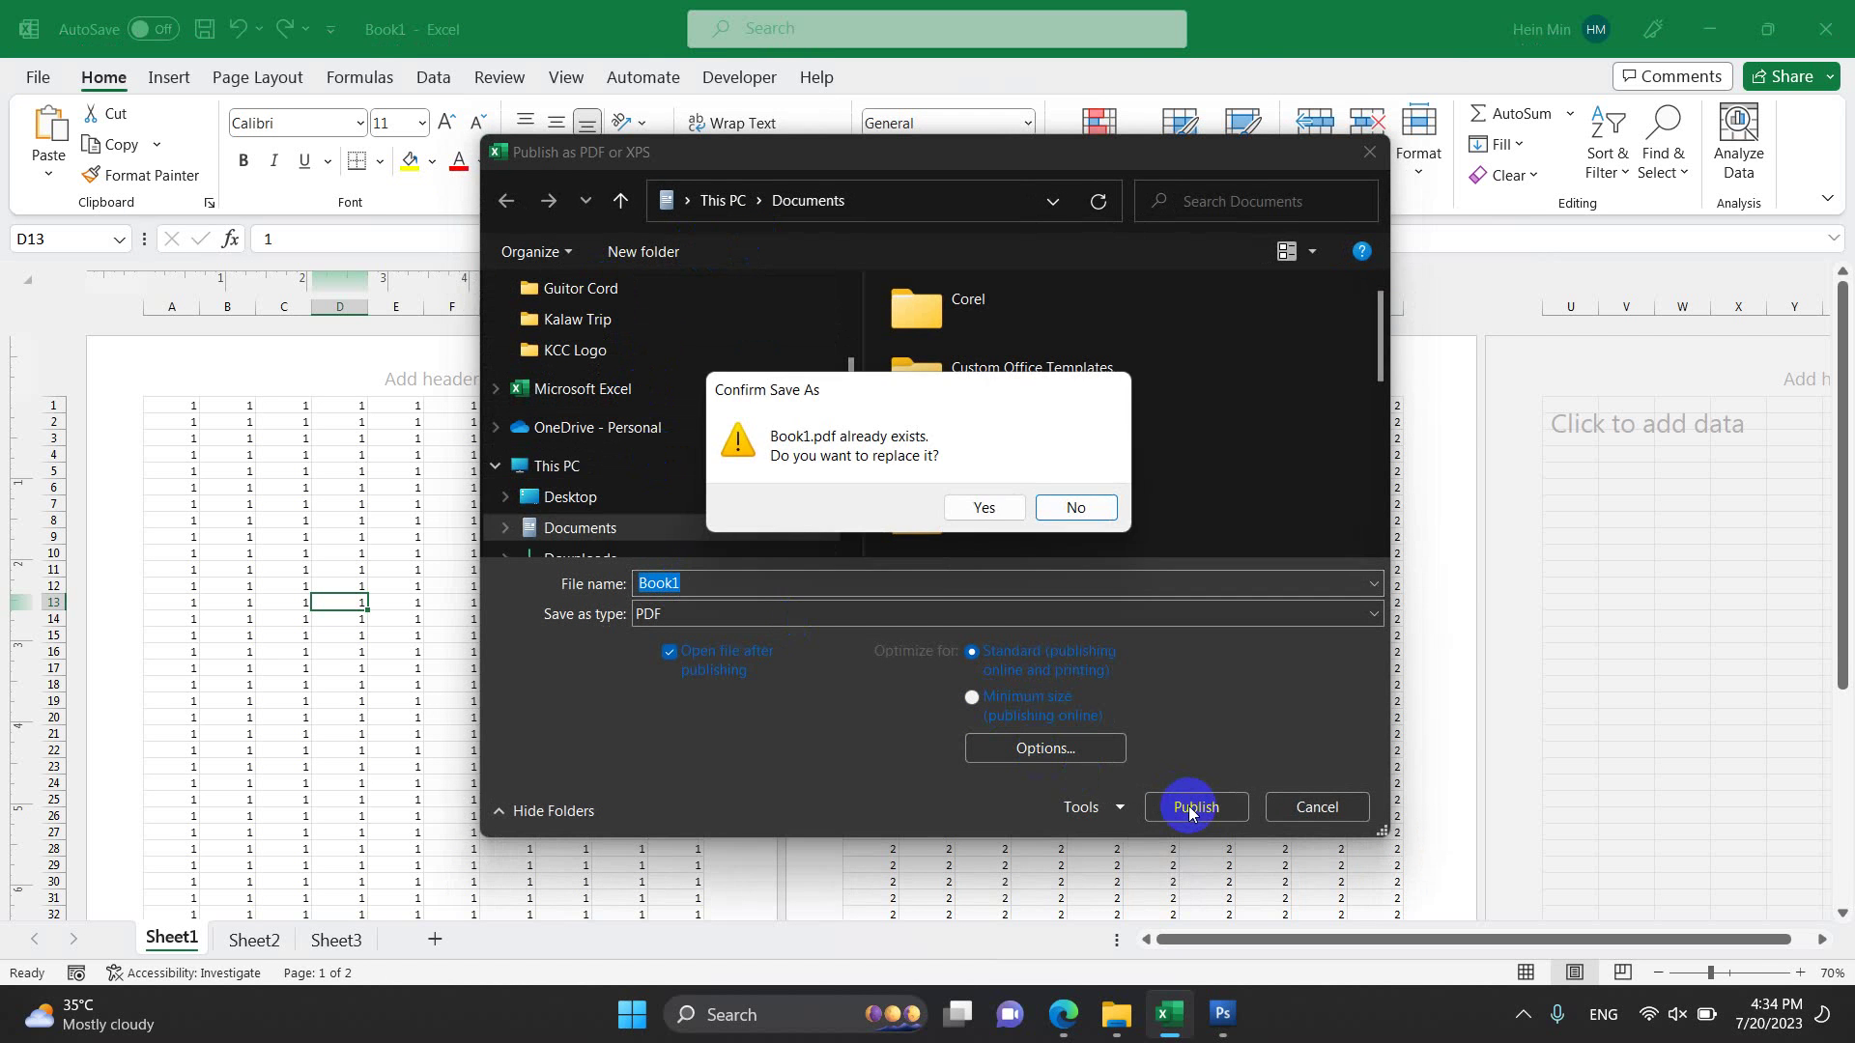
Replace the existing Book1.pdf so the two-page Sheet1 export opens in Edge
click(989, 506)
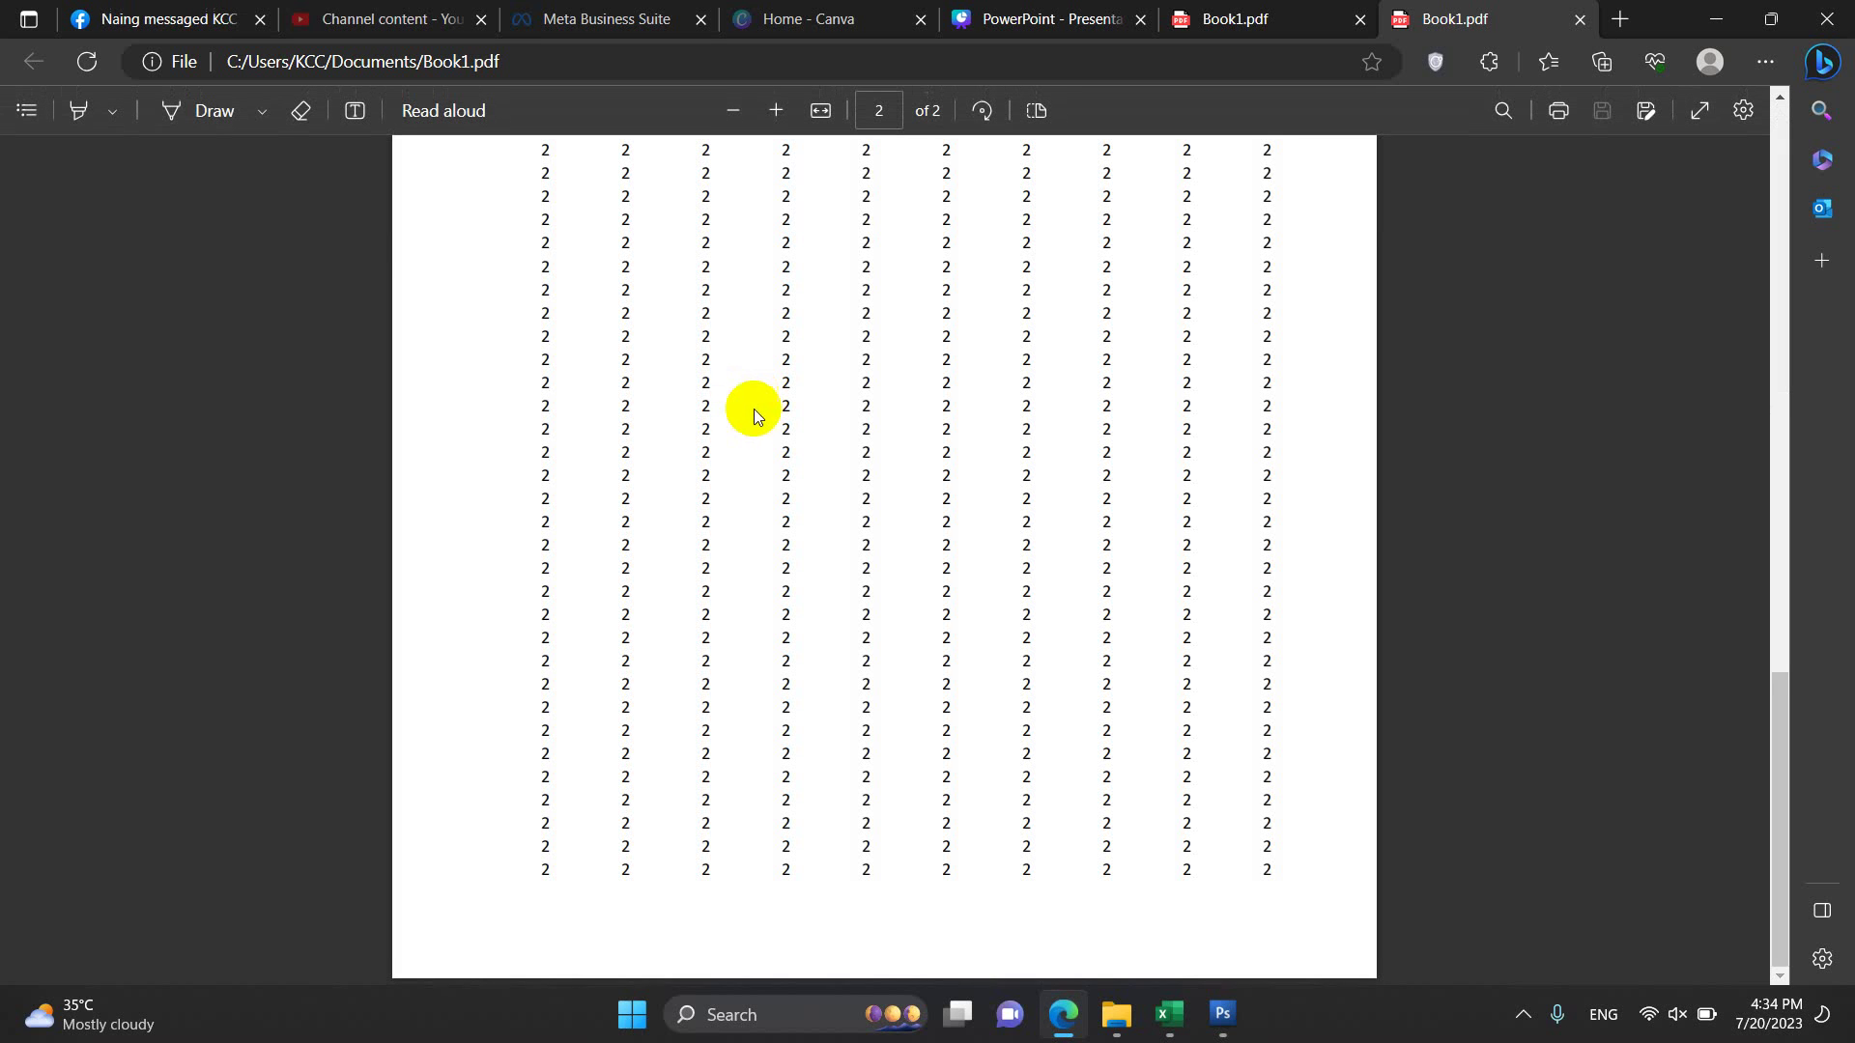
scroll(754, 416, up, 5)
scroll(821, 582, up, 5)
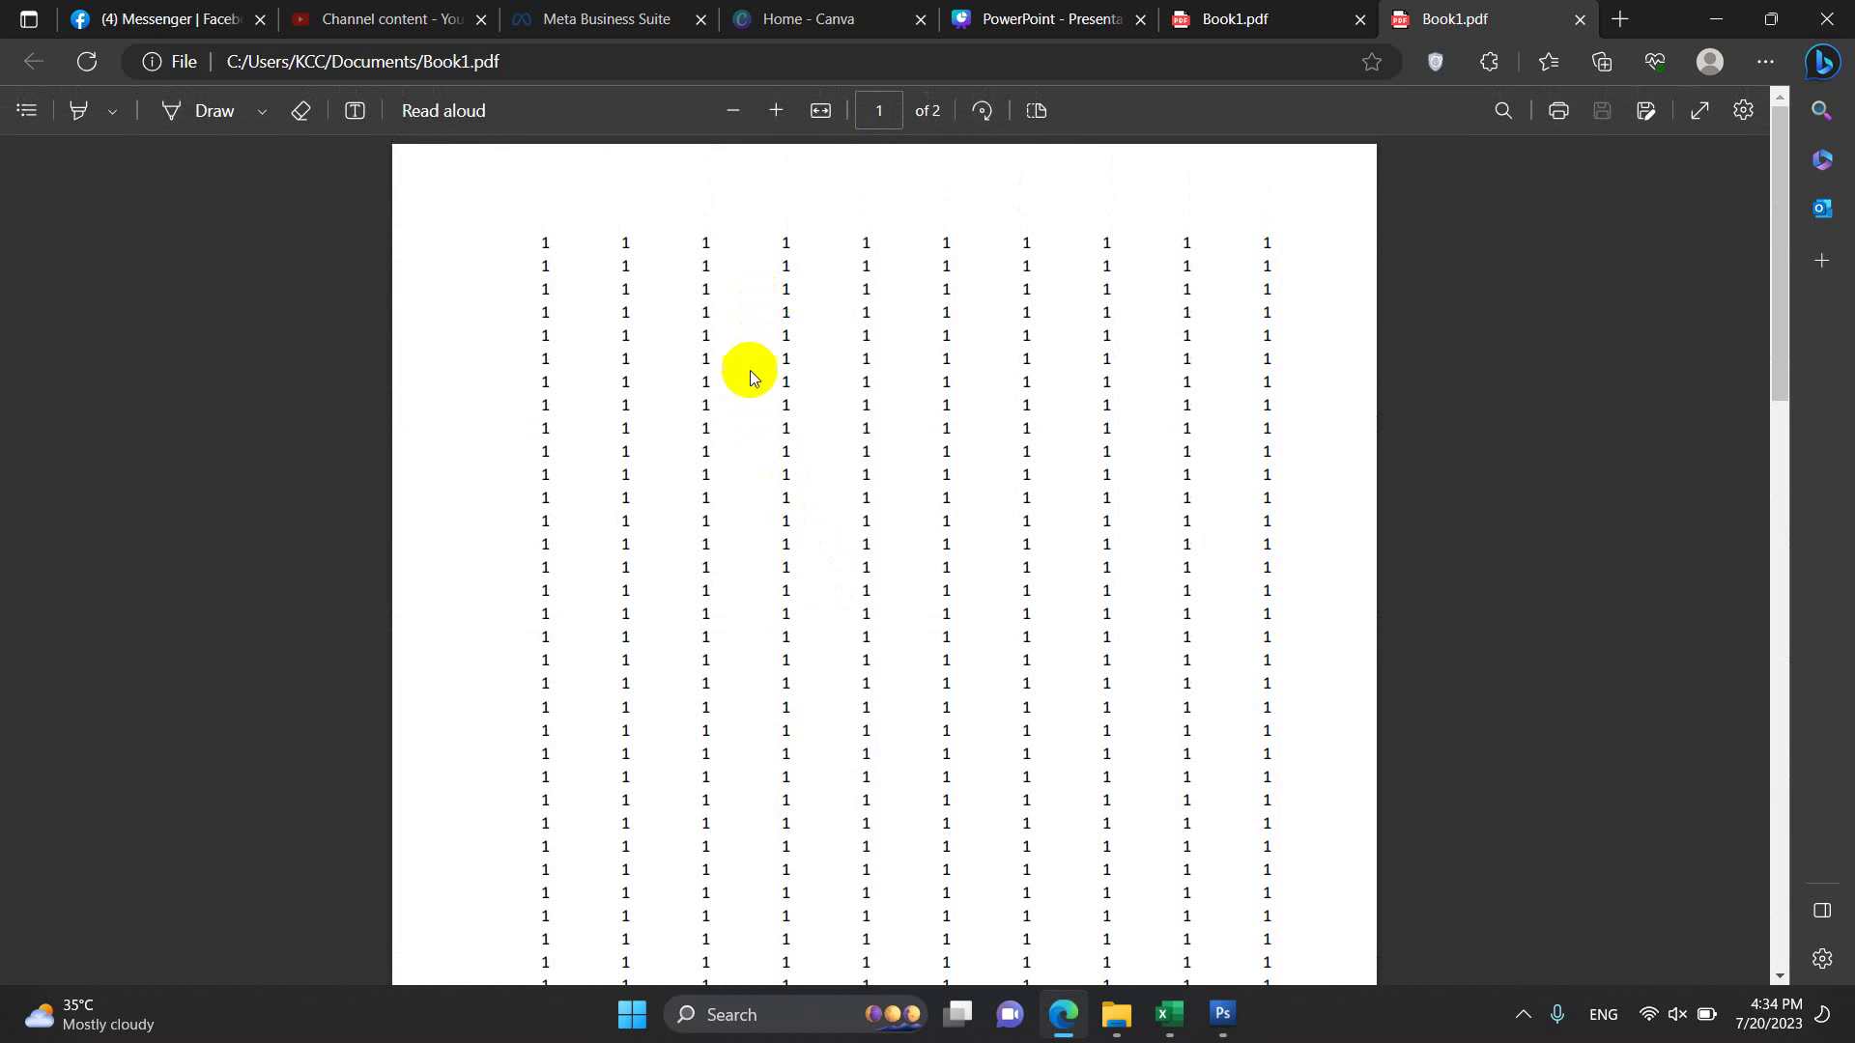
scroll(747, 426, down, 5)
scroll(767, 477, down, 5)
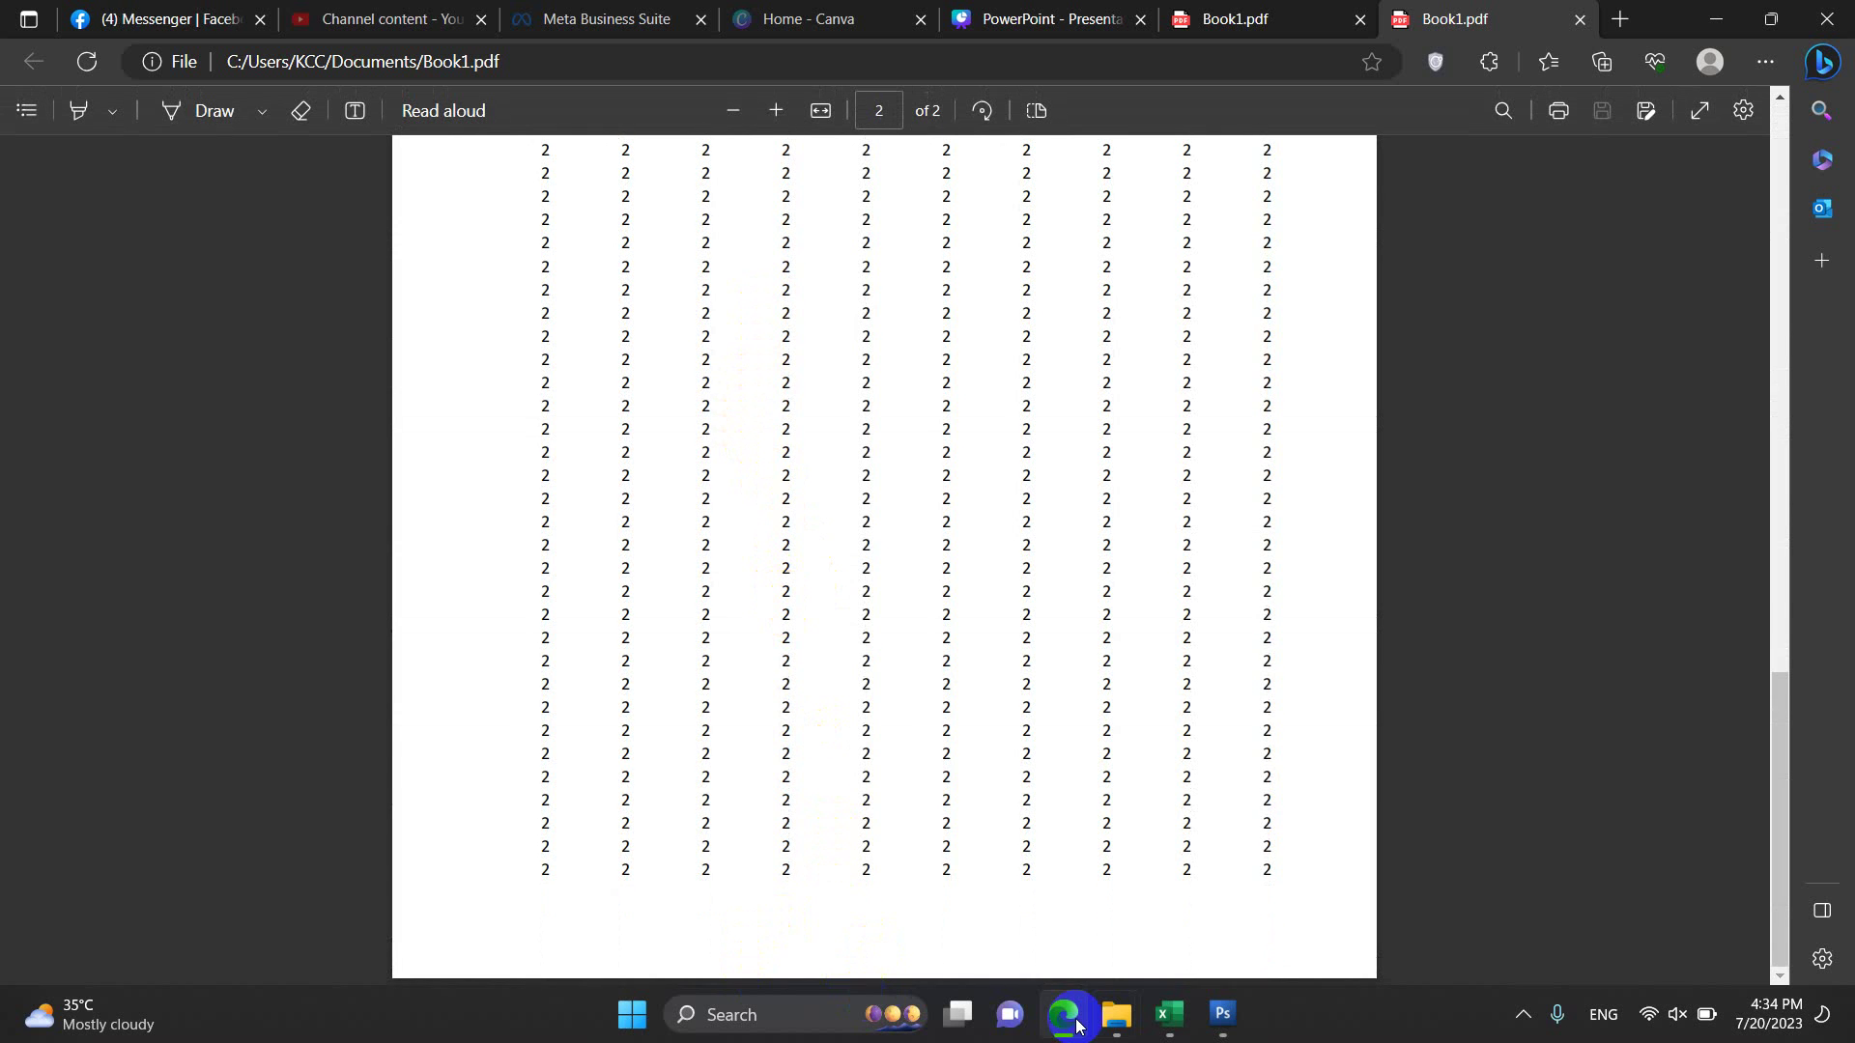
Return to Excel and start a new Create PDF/XPS export of Book1
click(1167, 1014)
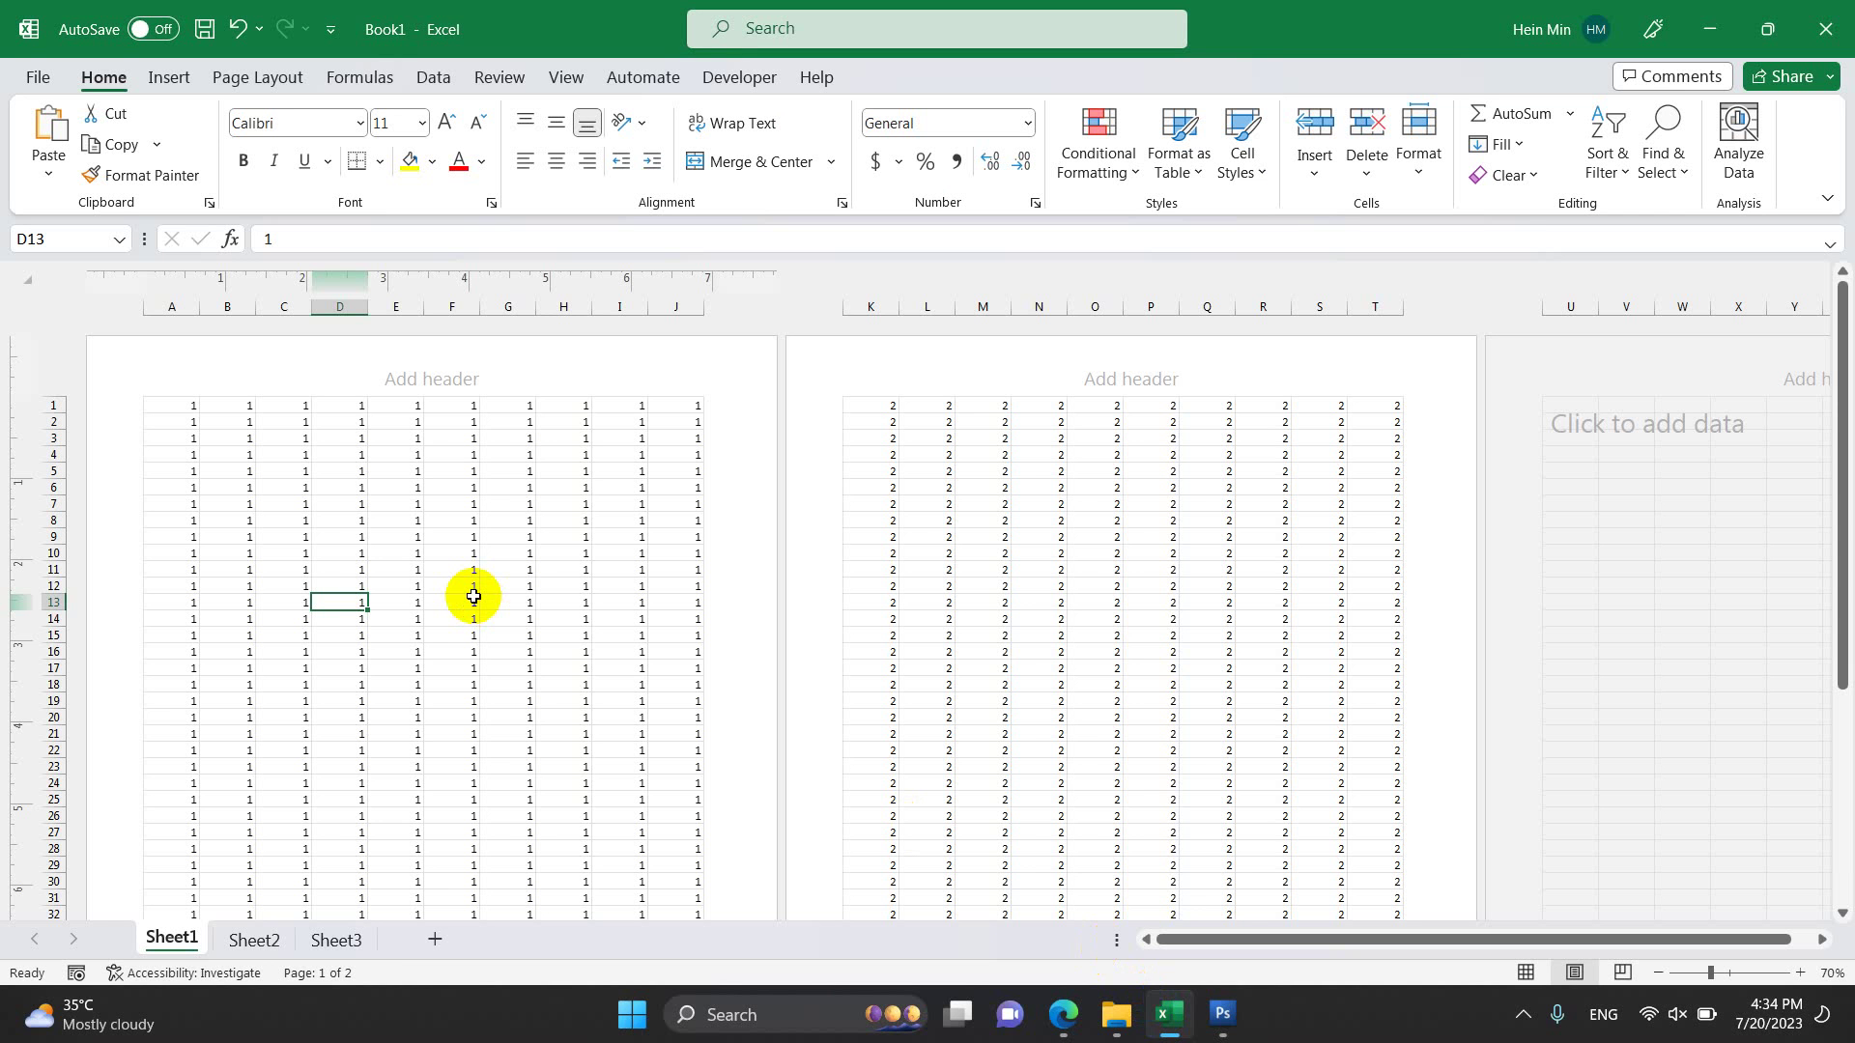
click(38, 77)
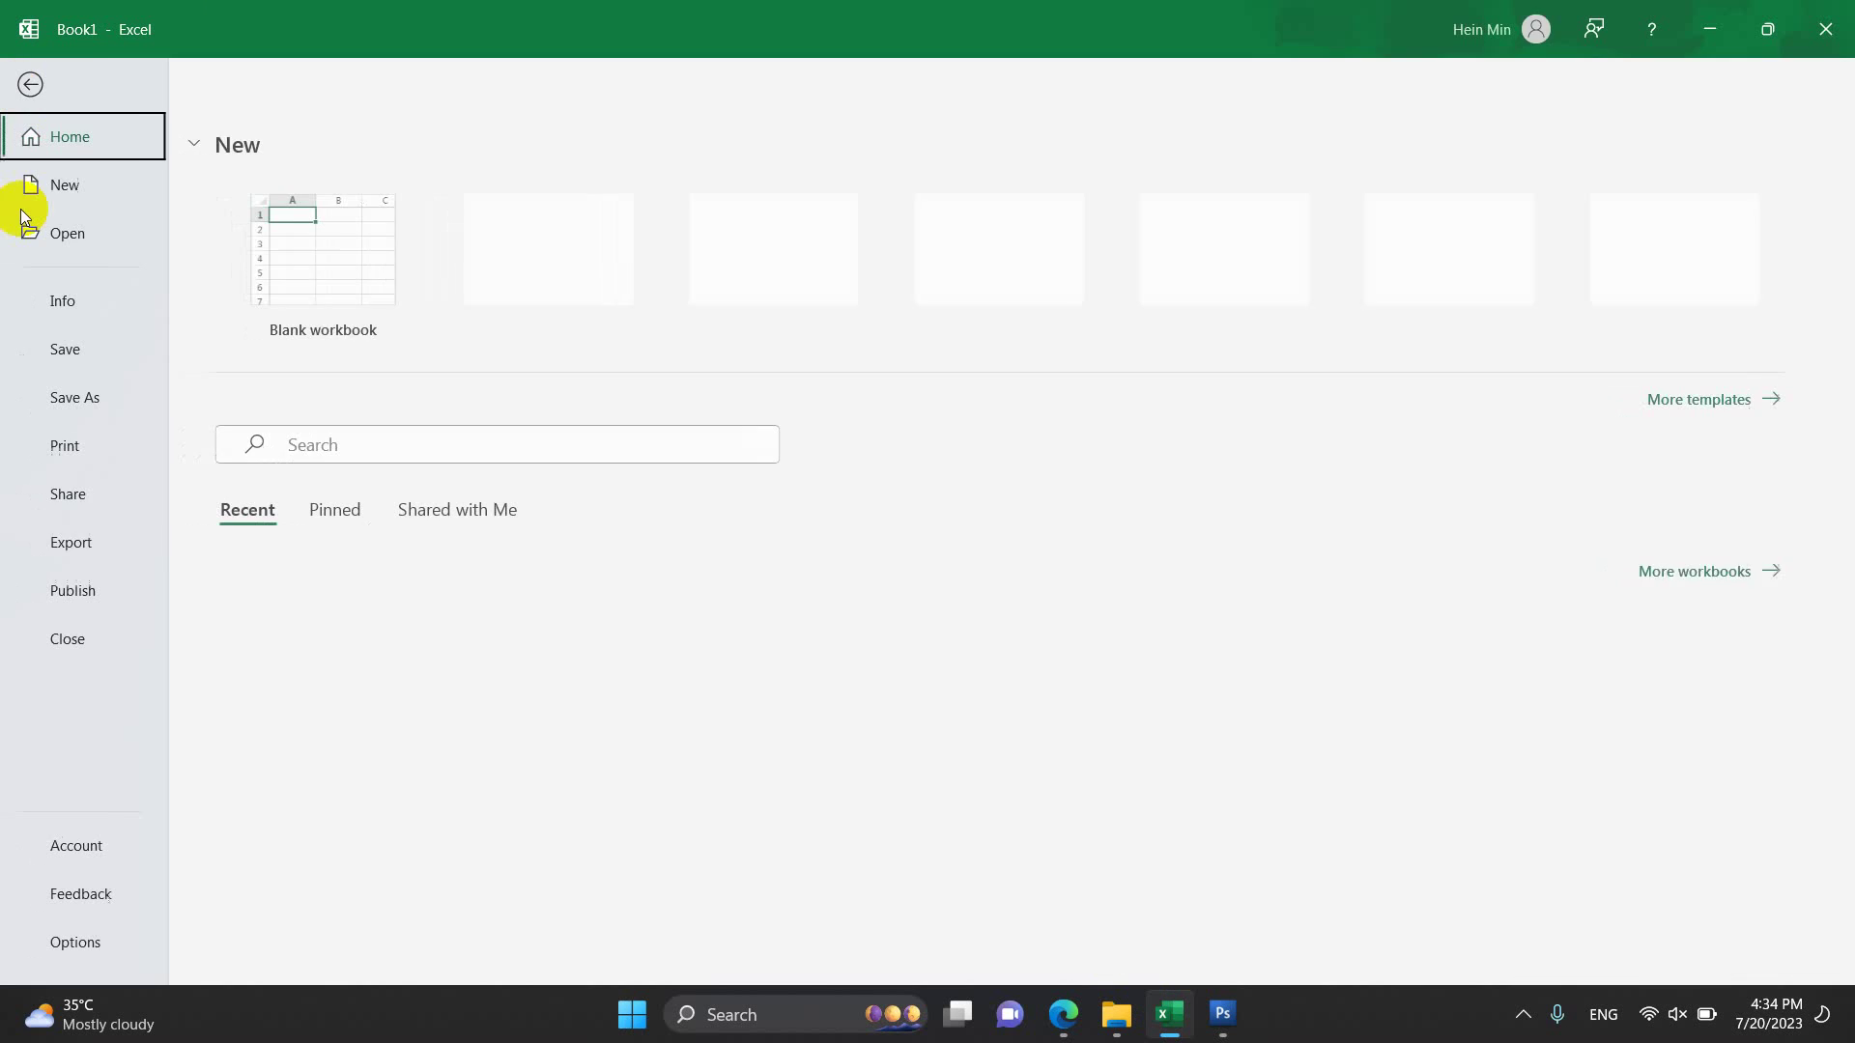
click(68, 547)
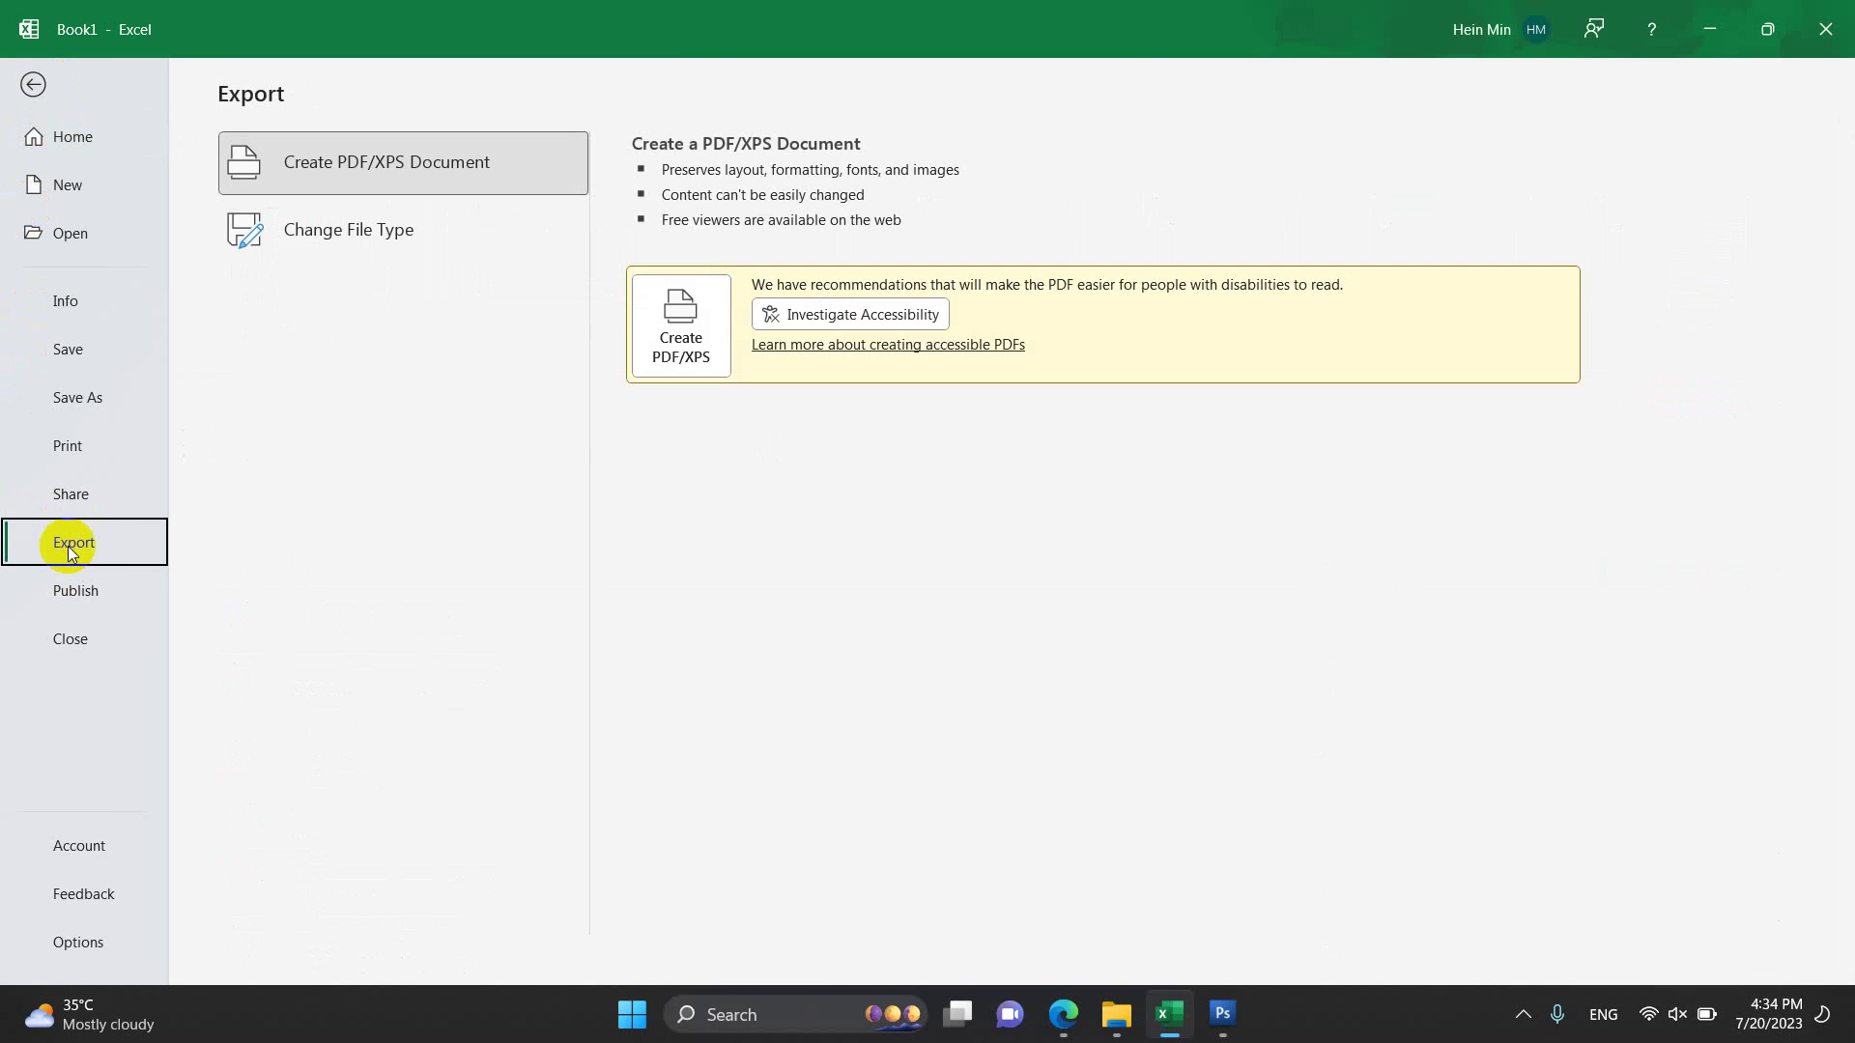
click(697, 373)
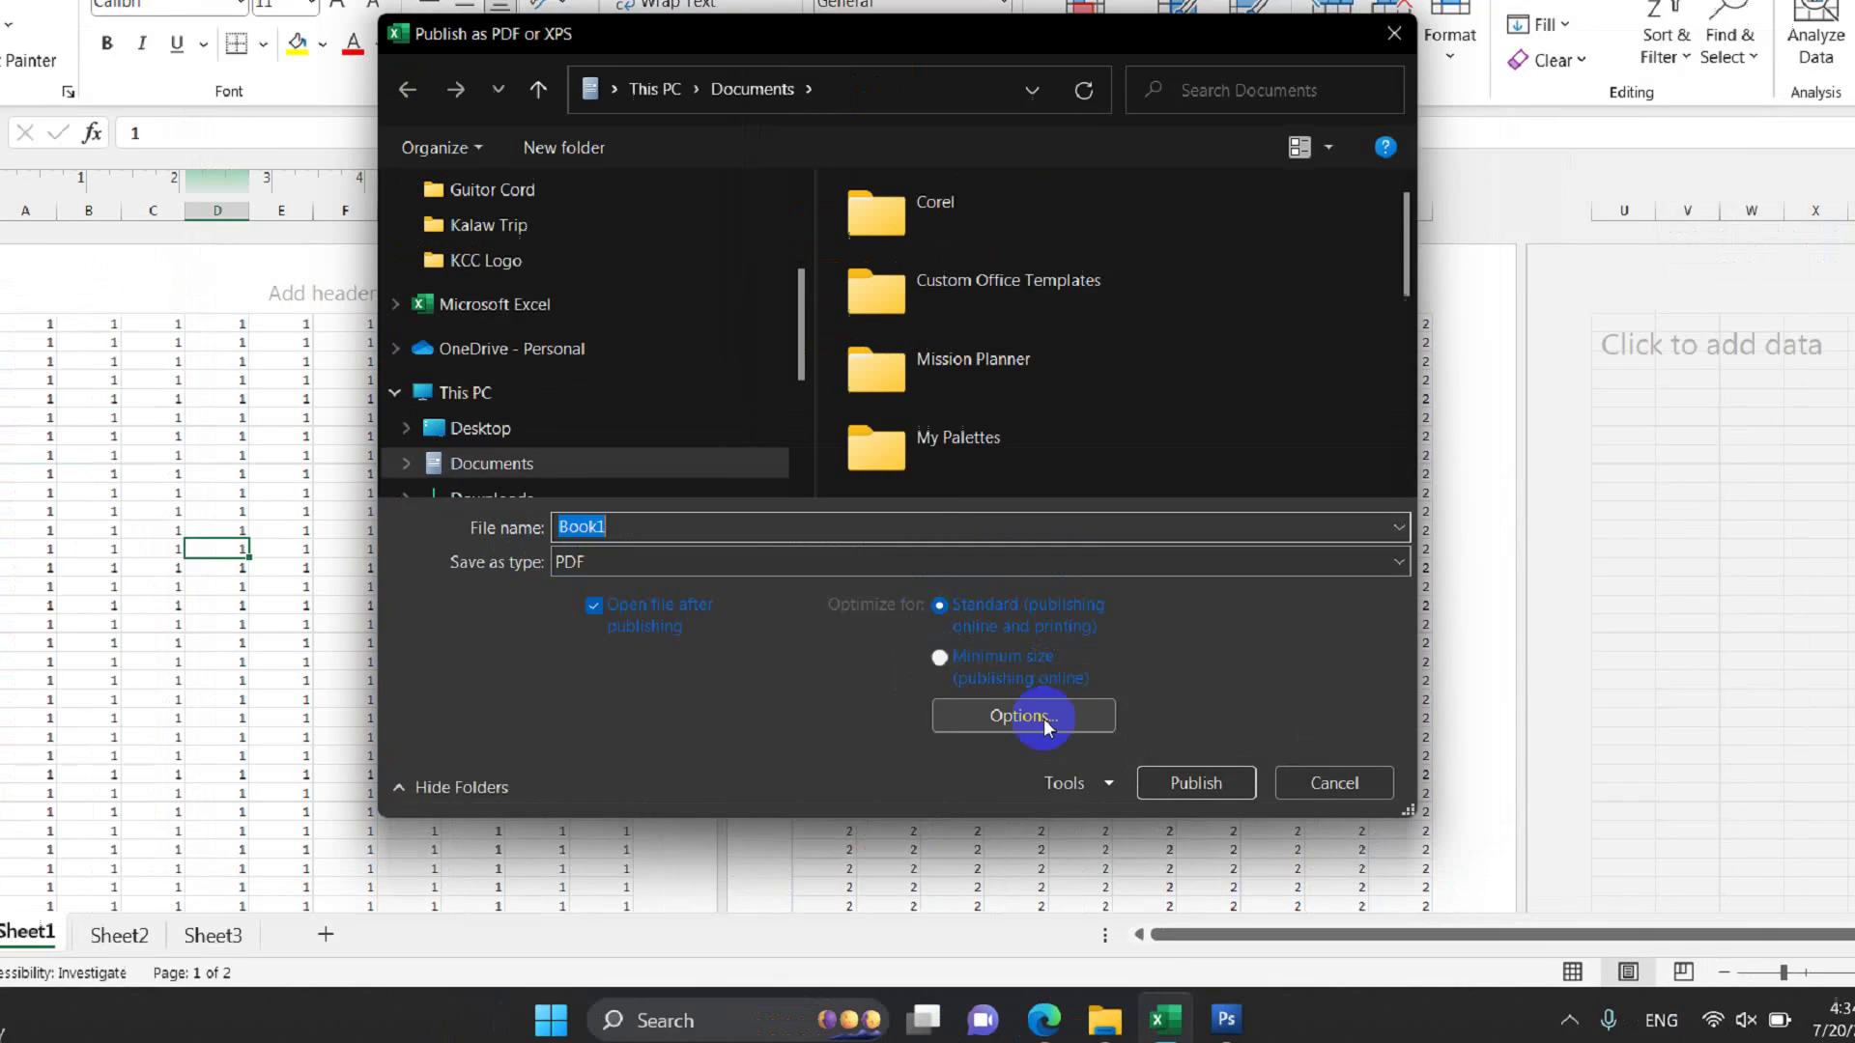
Set the publish options to Entire workbook and publish Book1.pdf
click(1065, 751)
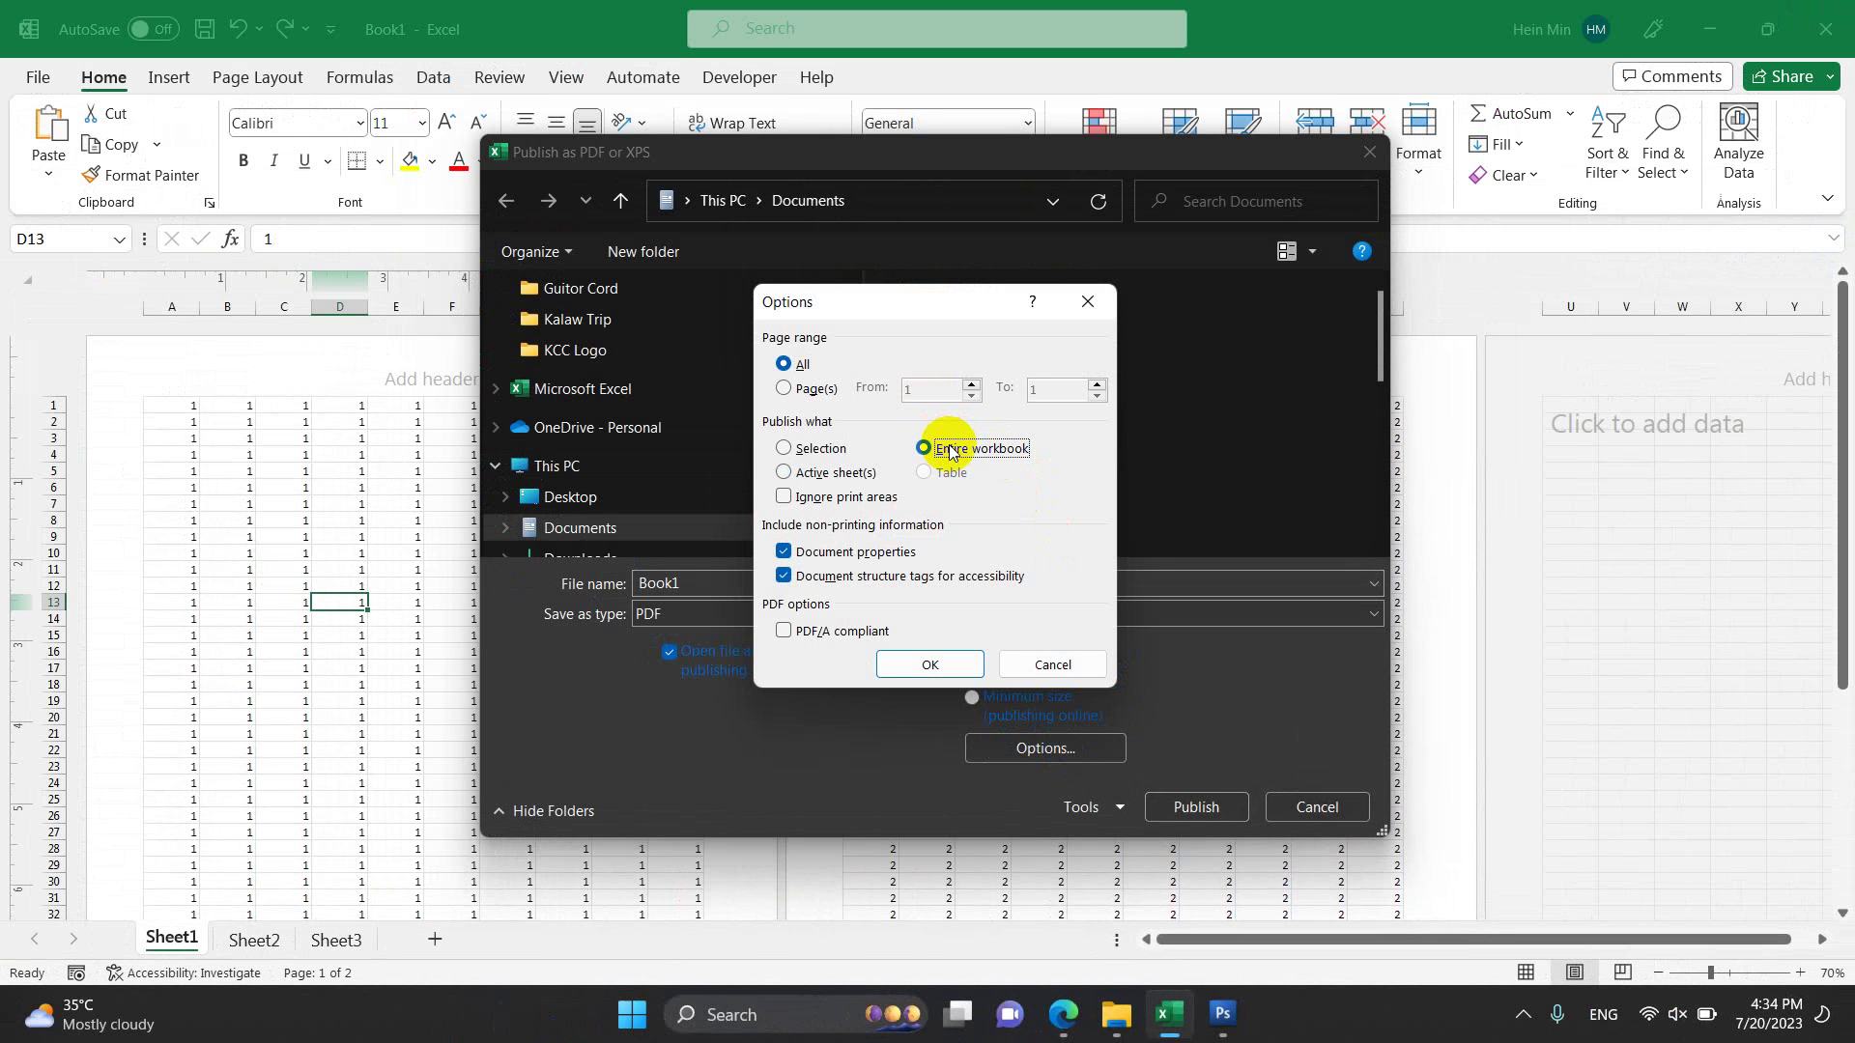
click(927, 667)
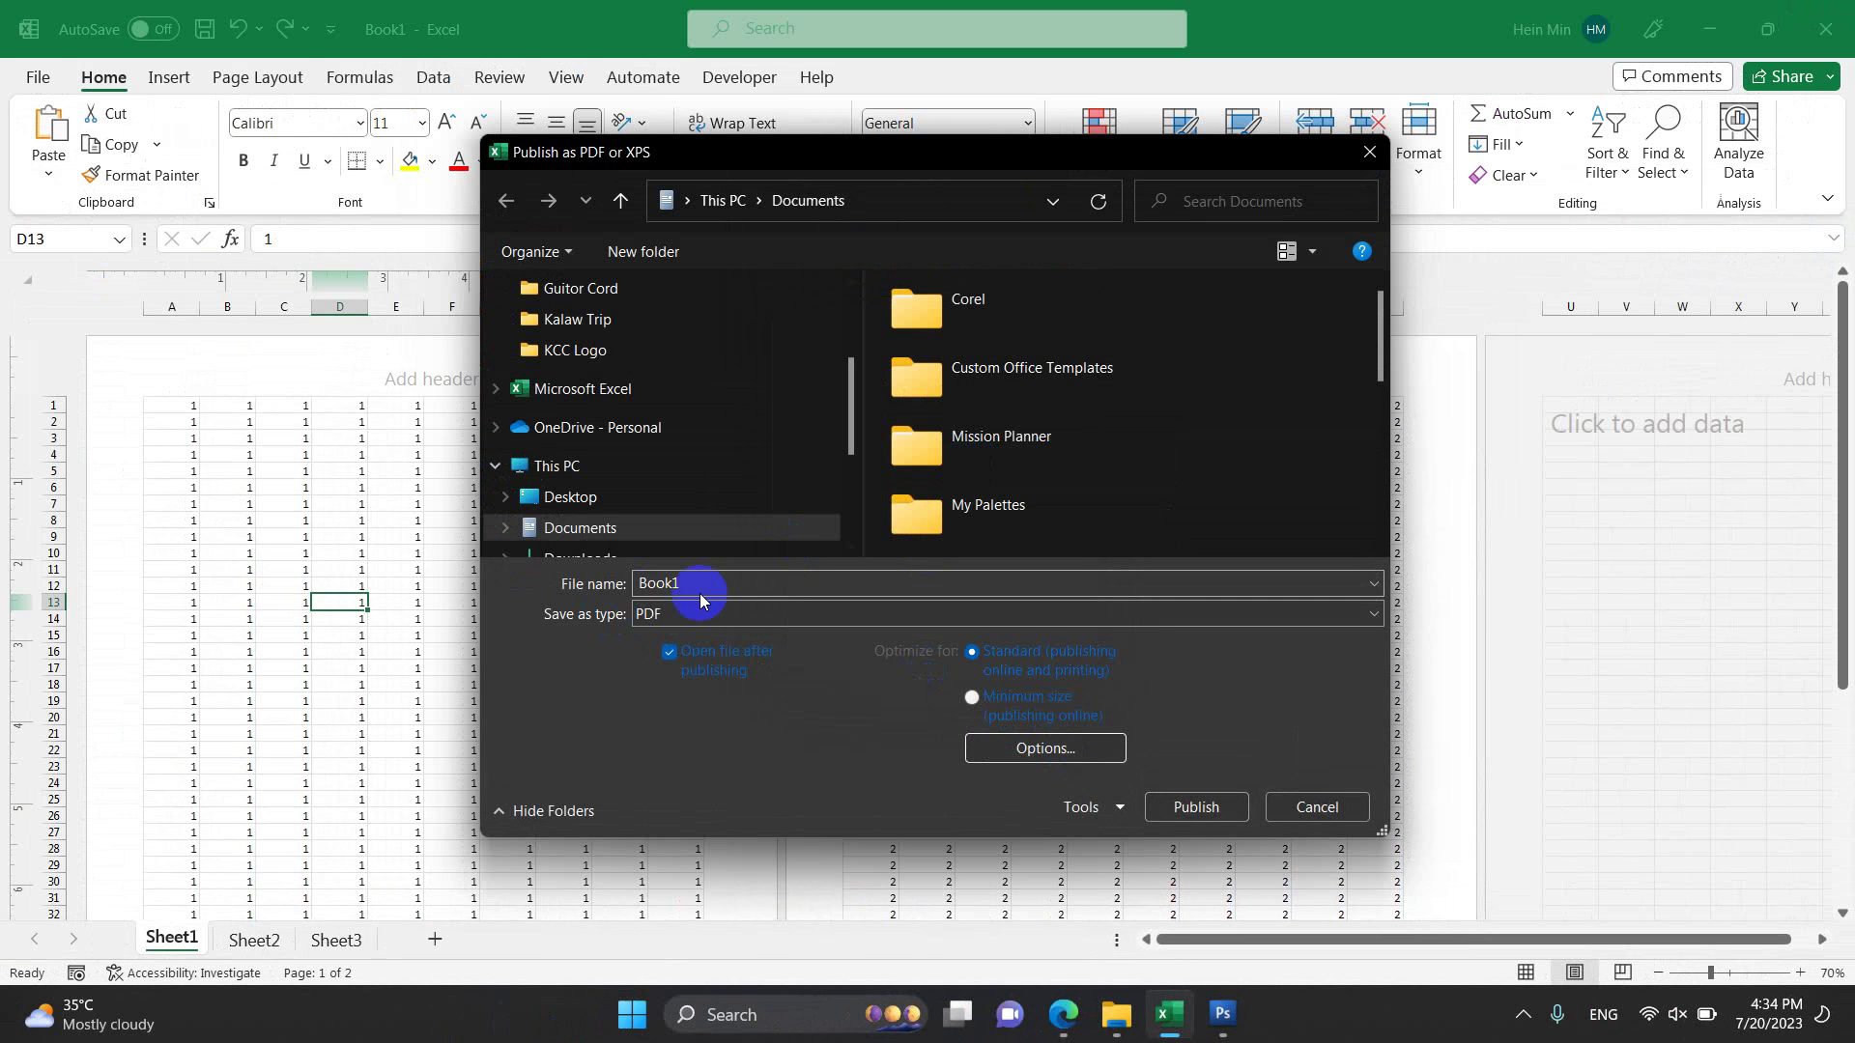
click(1201, 809)
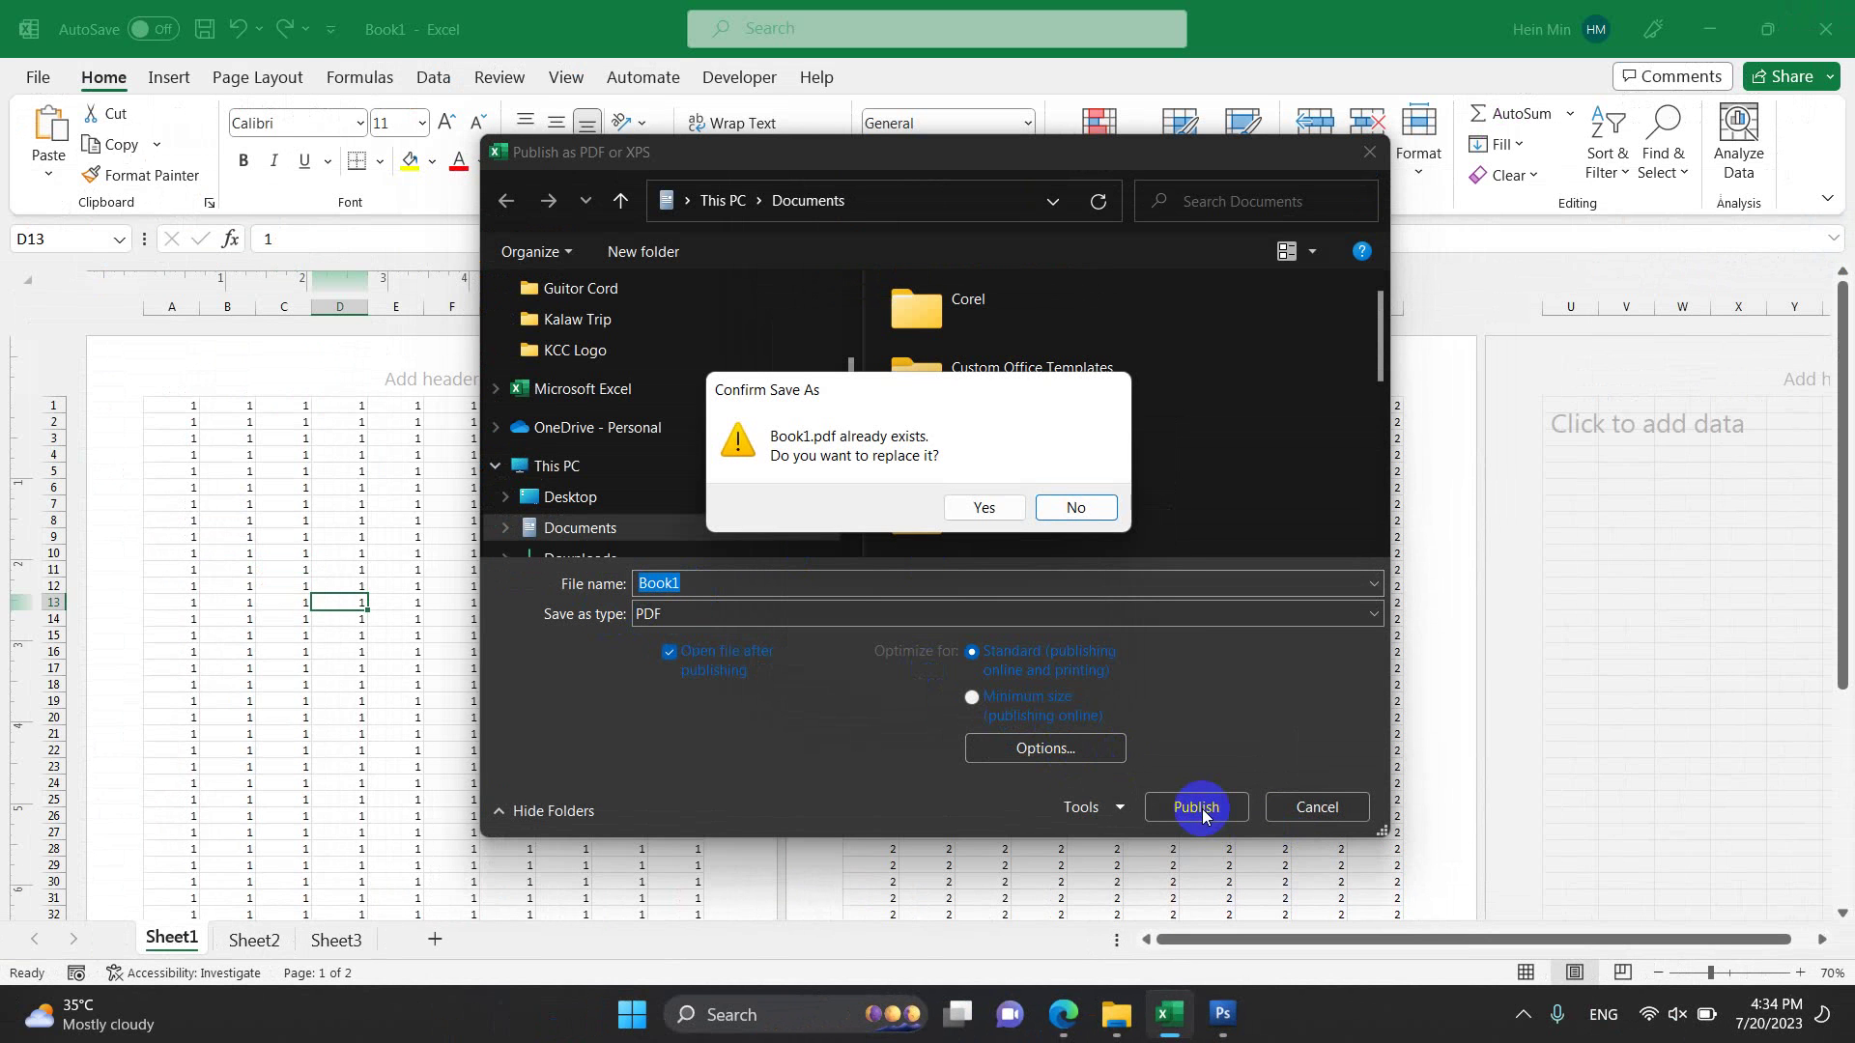
Replace Book1.pdf with the six-page whole-workbook export and review it in Edge
click(986, 508)
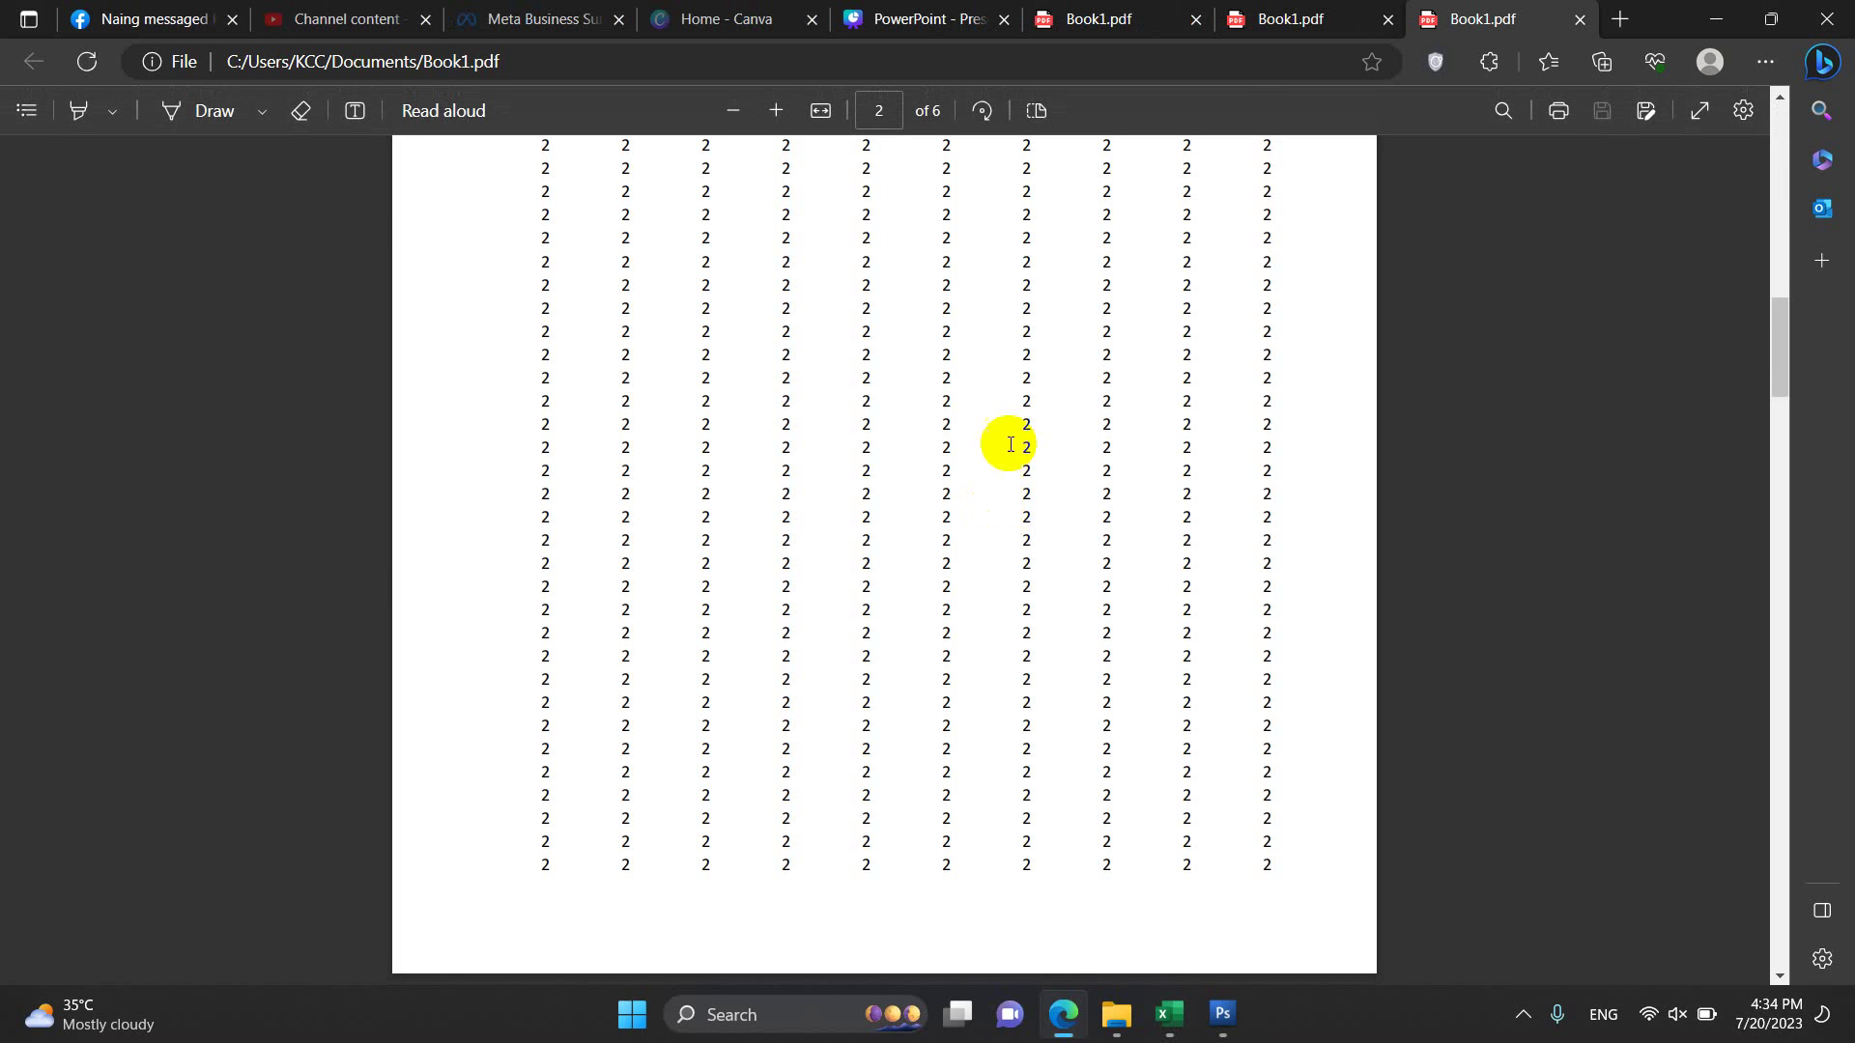
scroll(1001, 507, up, 5)
scroll(957, 505, up, 5)
scroll(850, 397, down, 5)
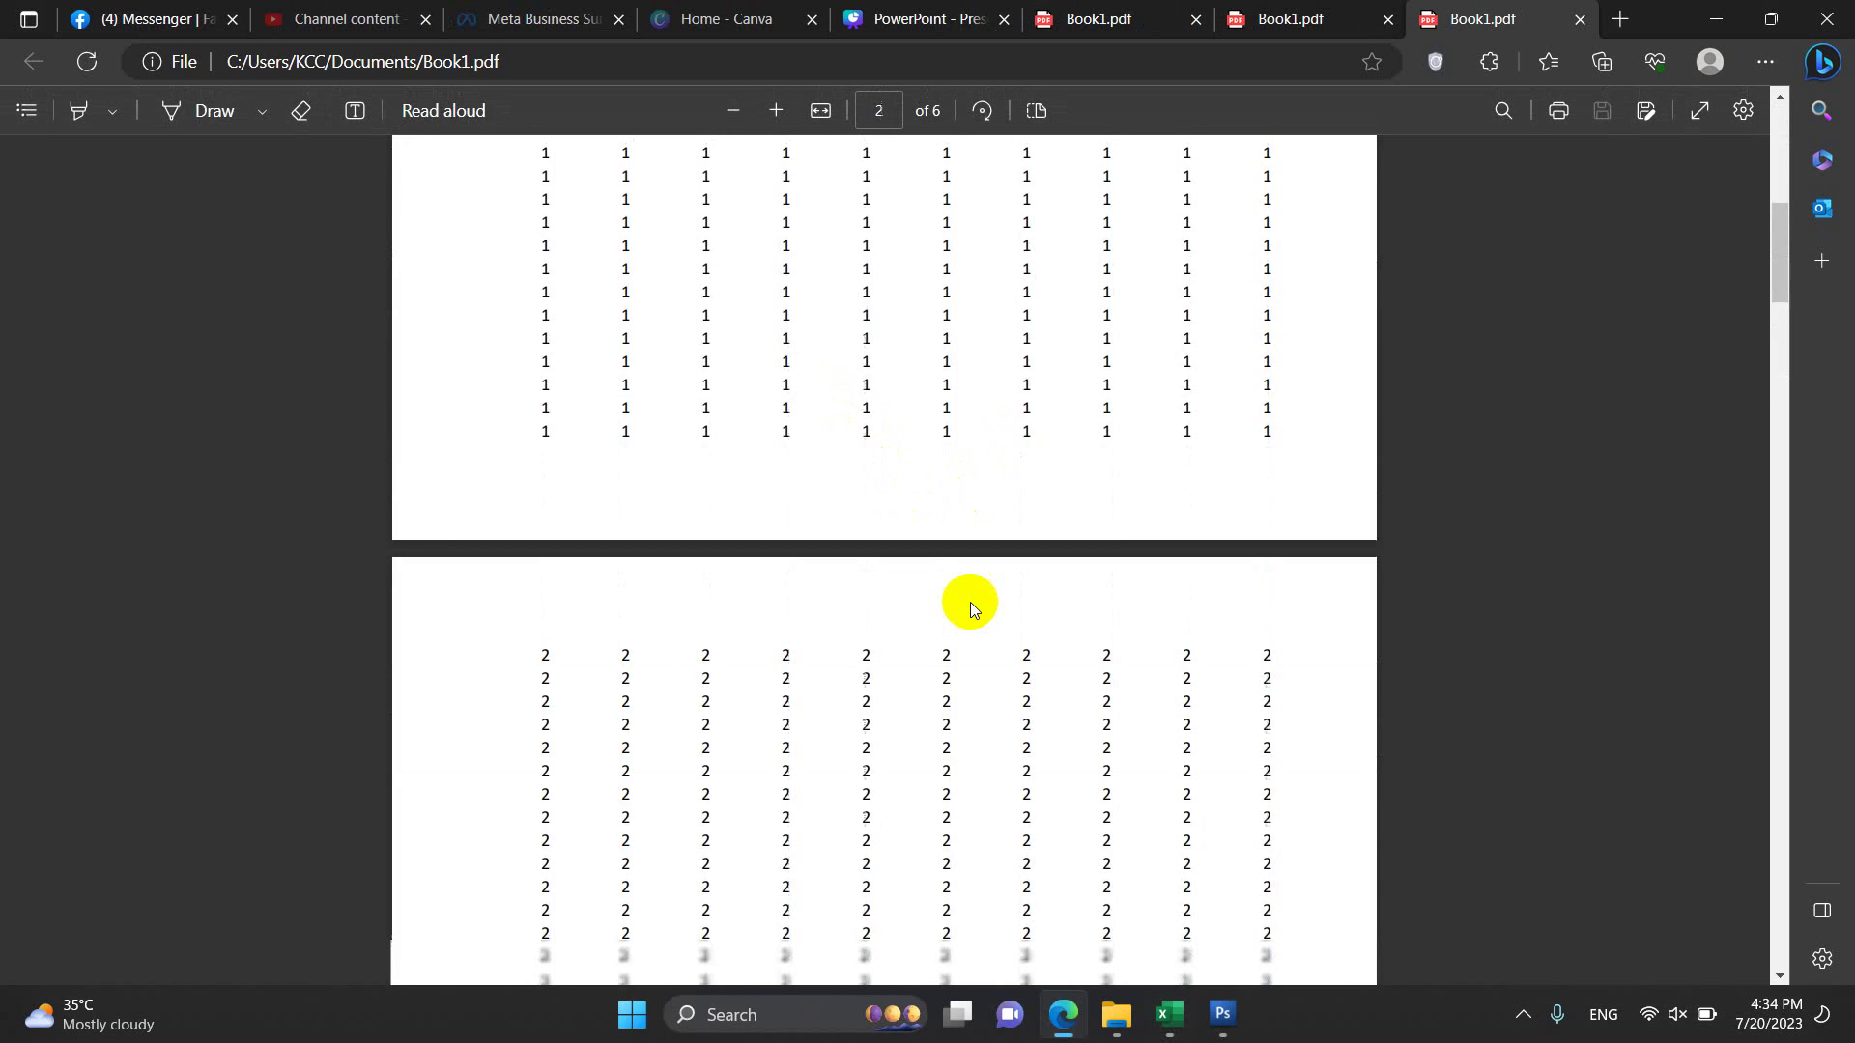
scroll(970, 604, down, 5)
scroll(977, 634, down, 5)
scroll(977, 634, down, 3)
scroll(982, 638, down, 3)
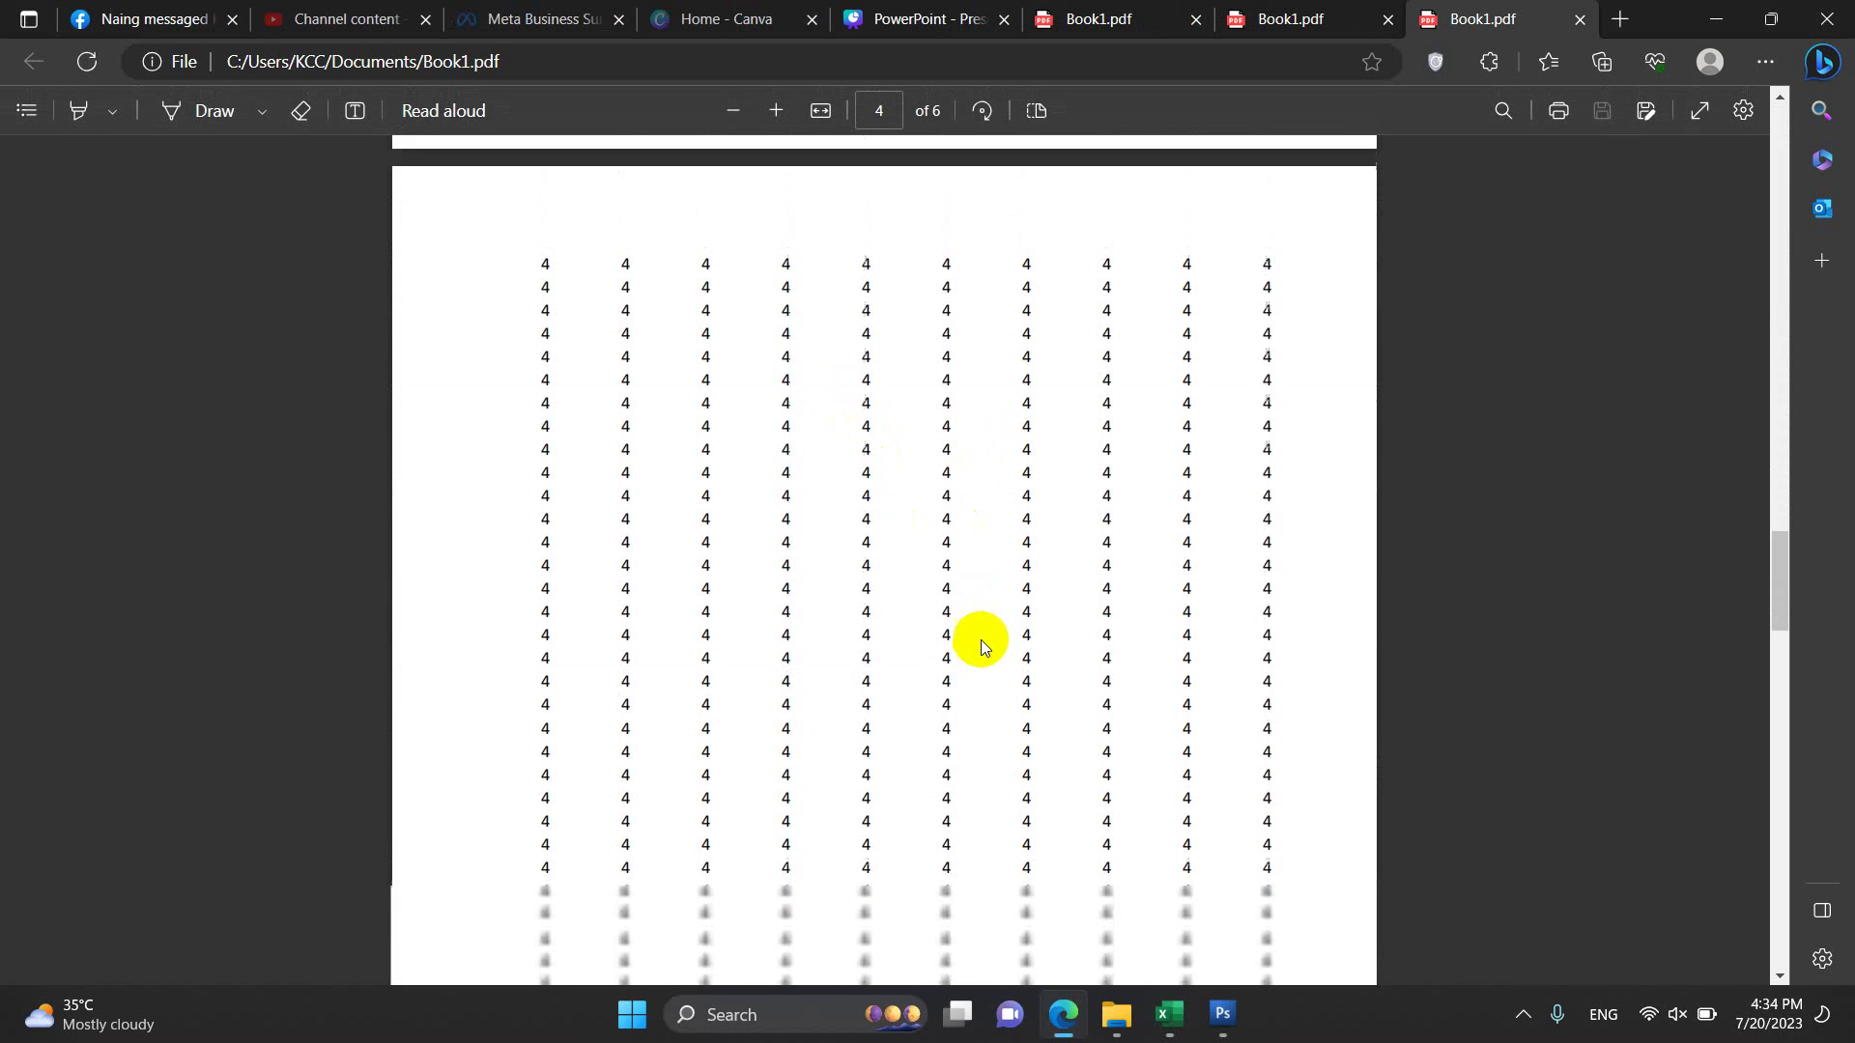
scroll(981, 640, down, 3)
scroll(988, 647, down, 3)
scroll(998, 666, down, 3)
scroll(997, 665, down, 3)
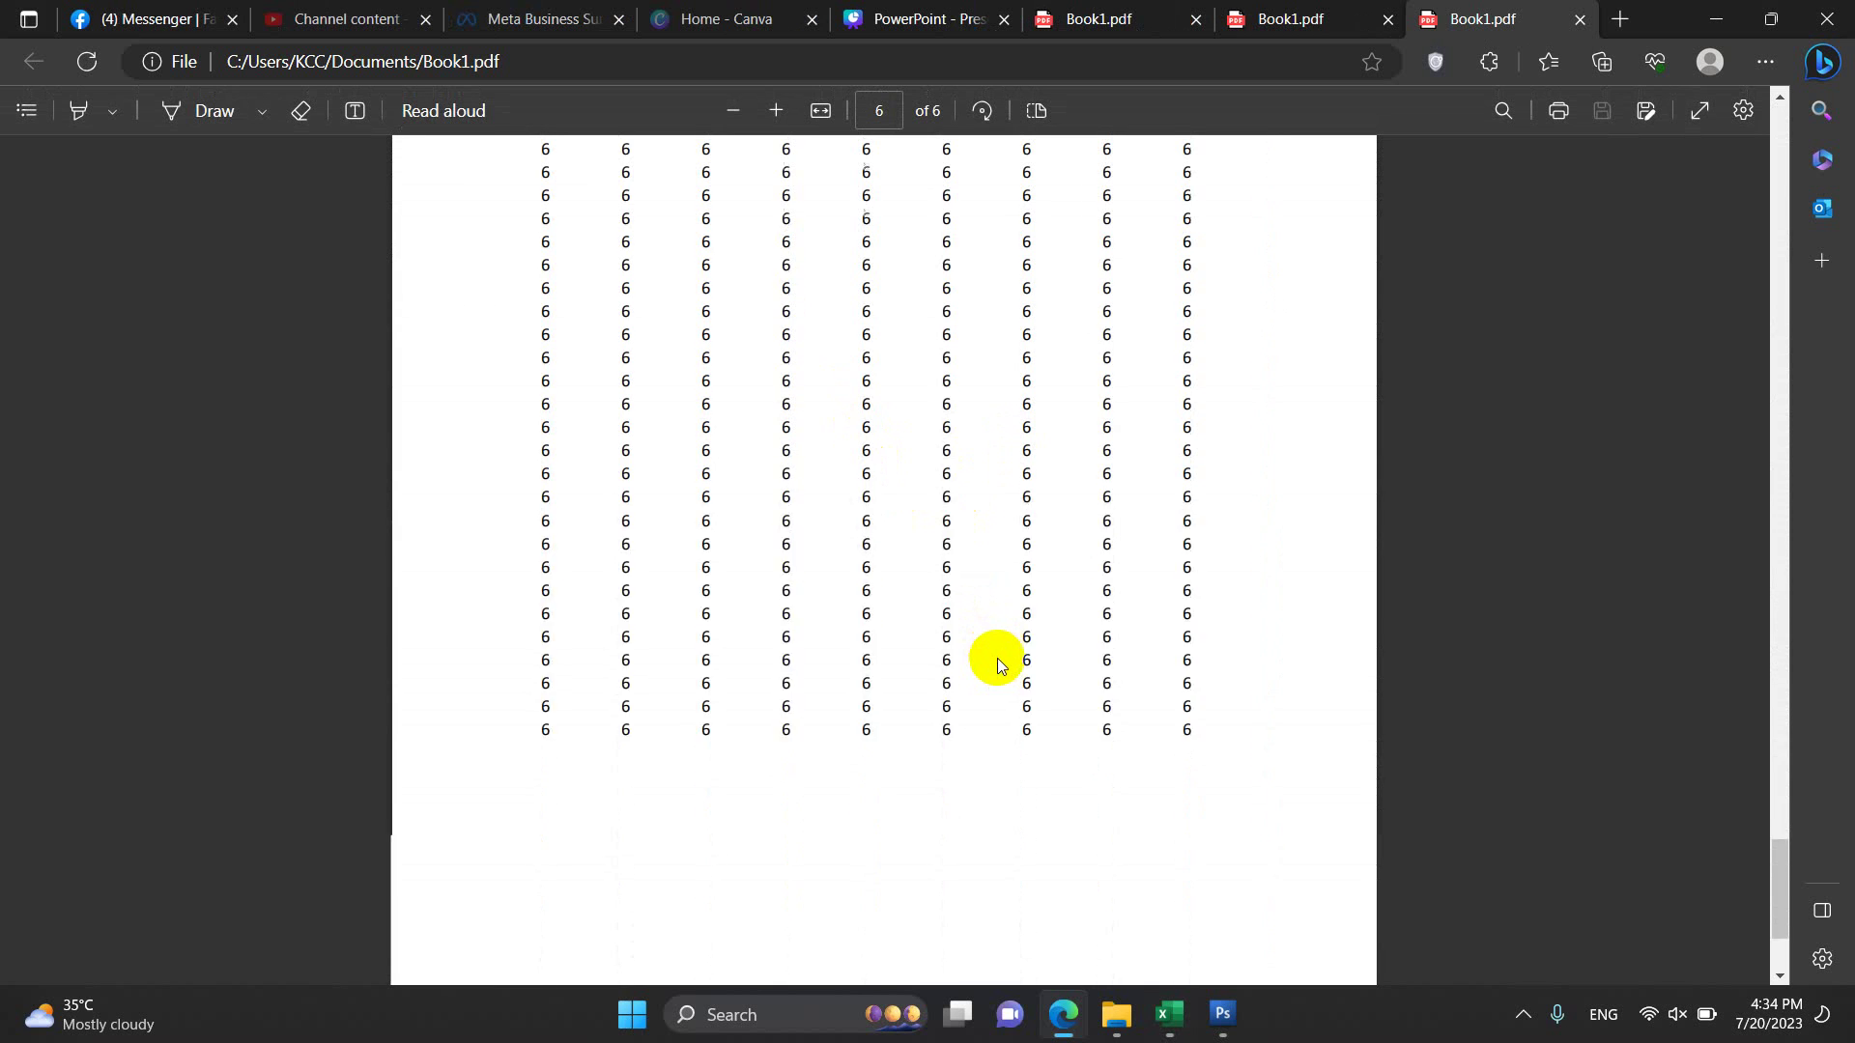
scroll(997, 666, down, 3)
Return to Excel and show Sheet1 in Page Layout view after a look at Normal view
click(1168, 1012)
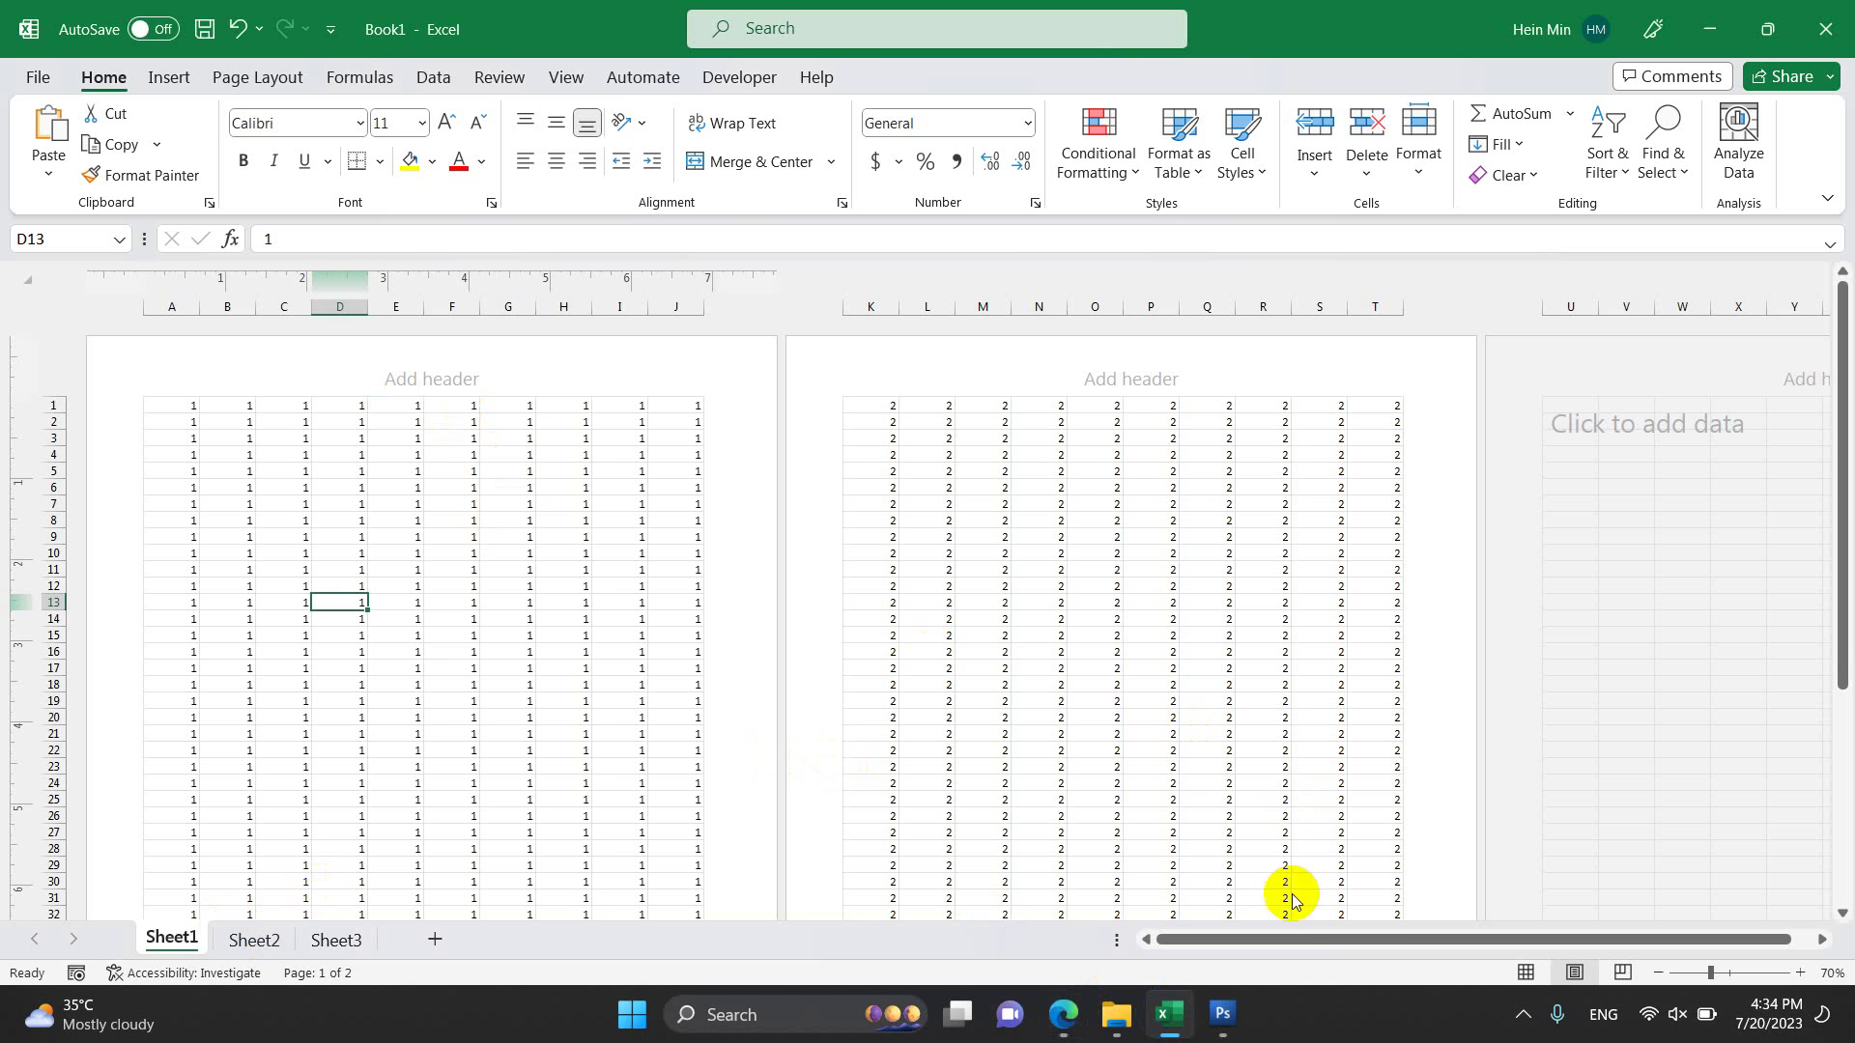
click(1524, 973)
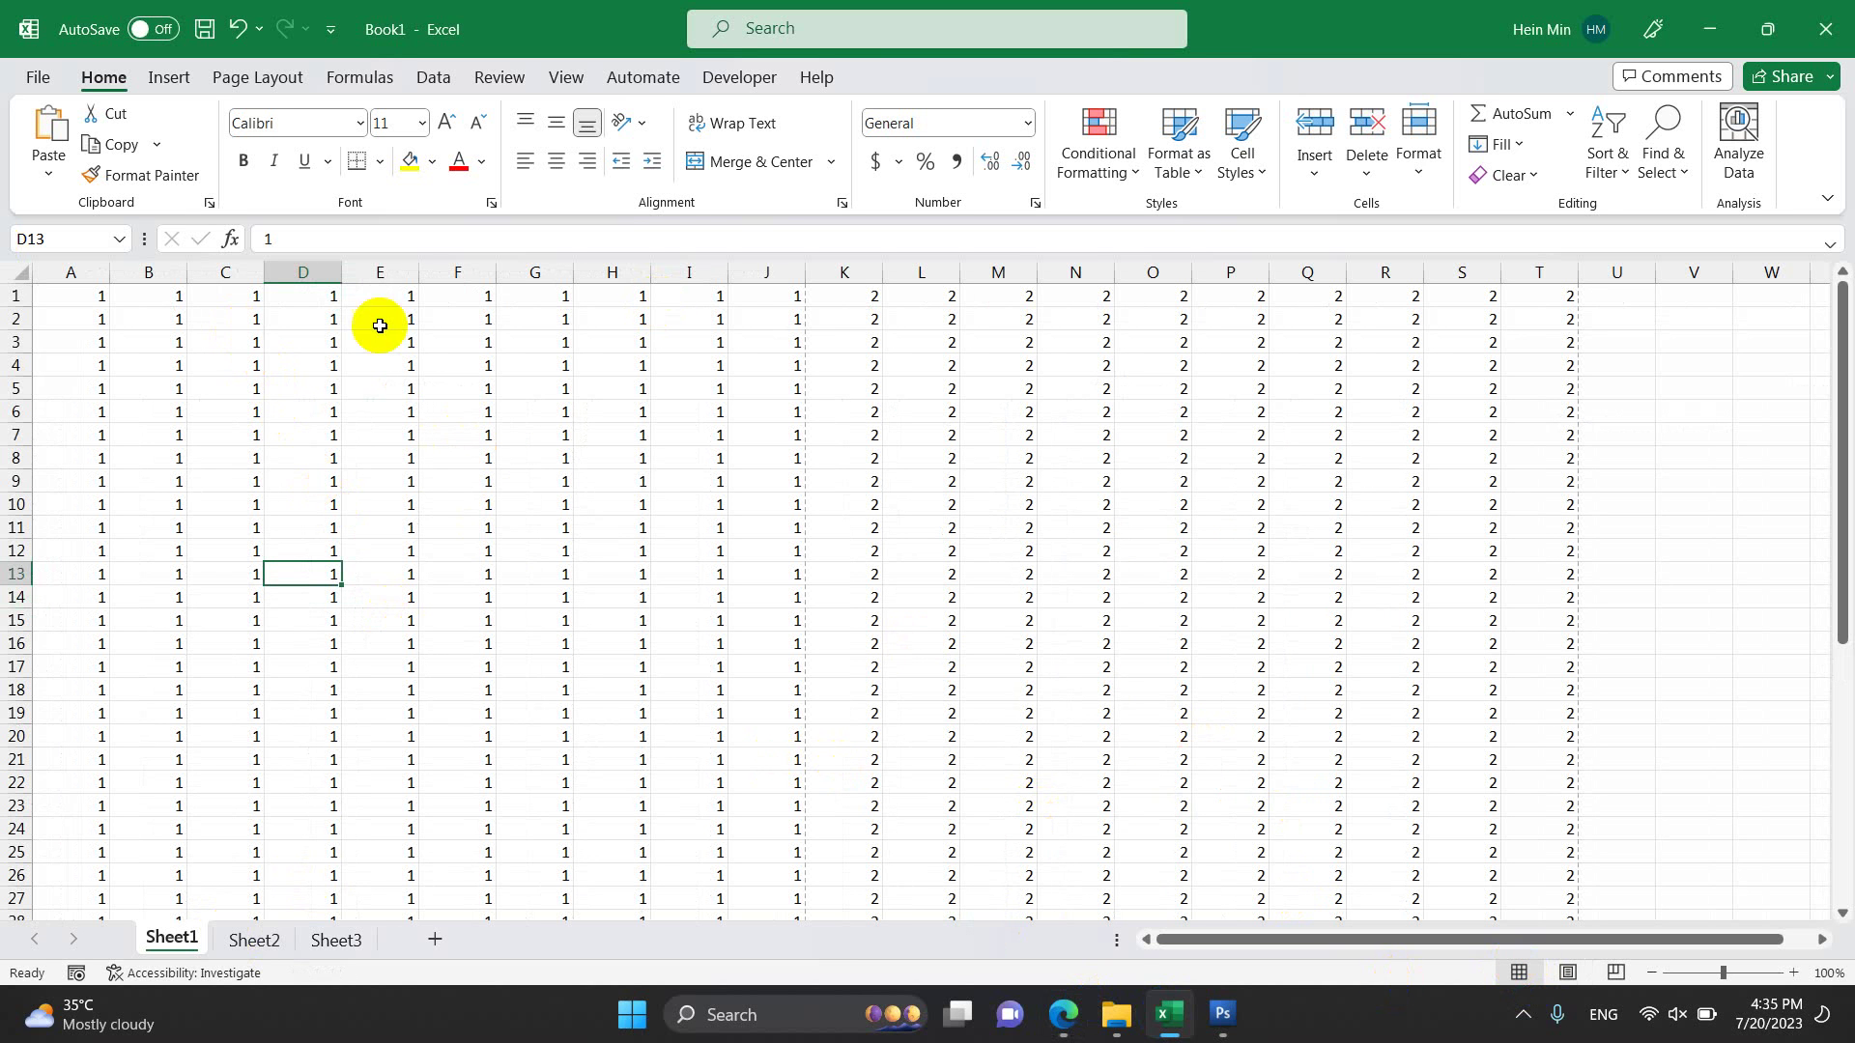
click(1571, 972)
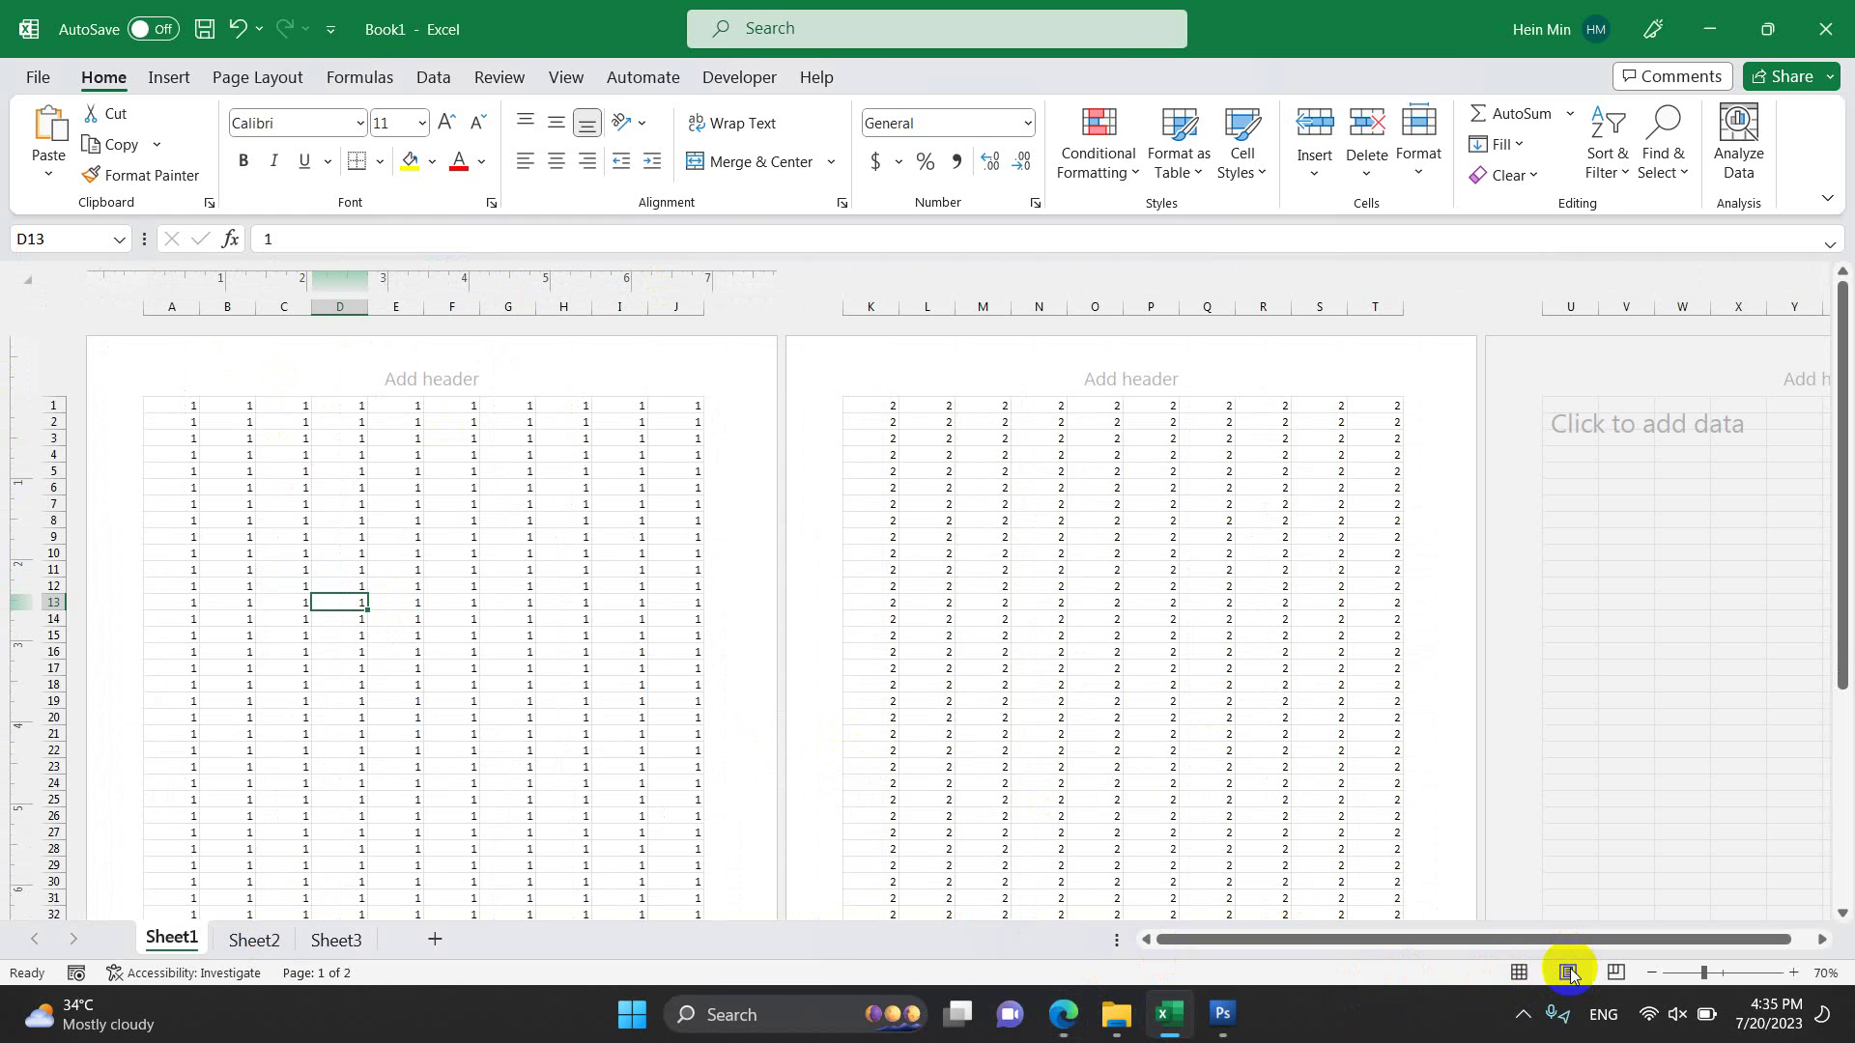
Insert a Page Number field into Sheet1's left header
click(233, 381)
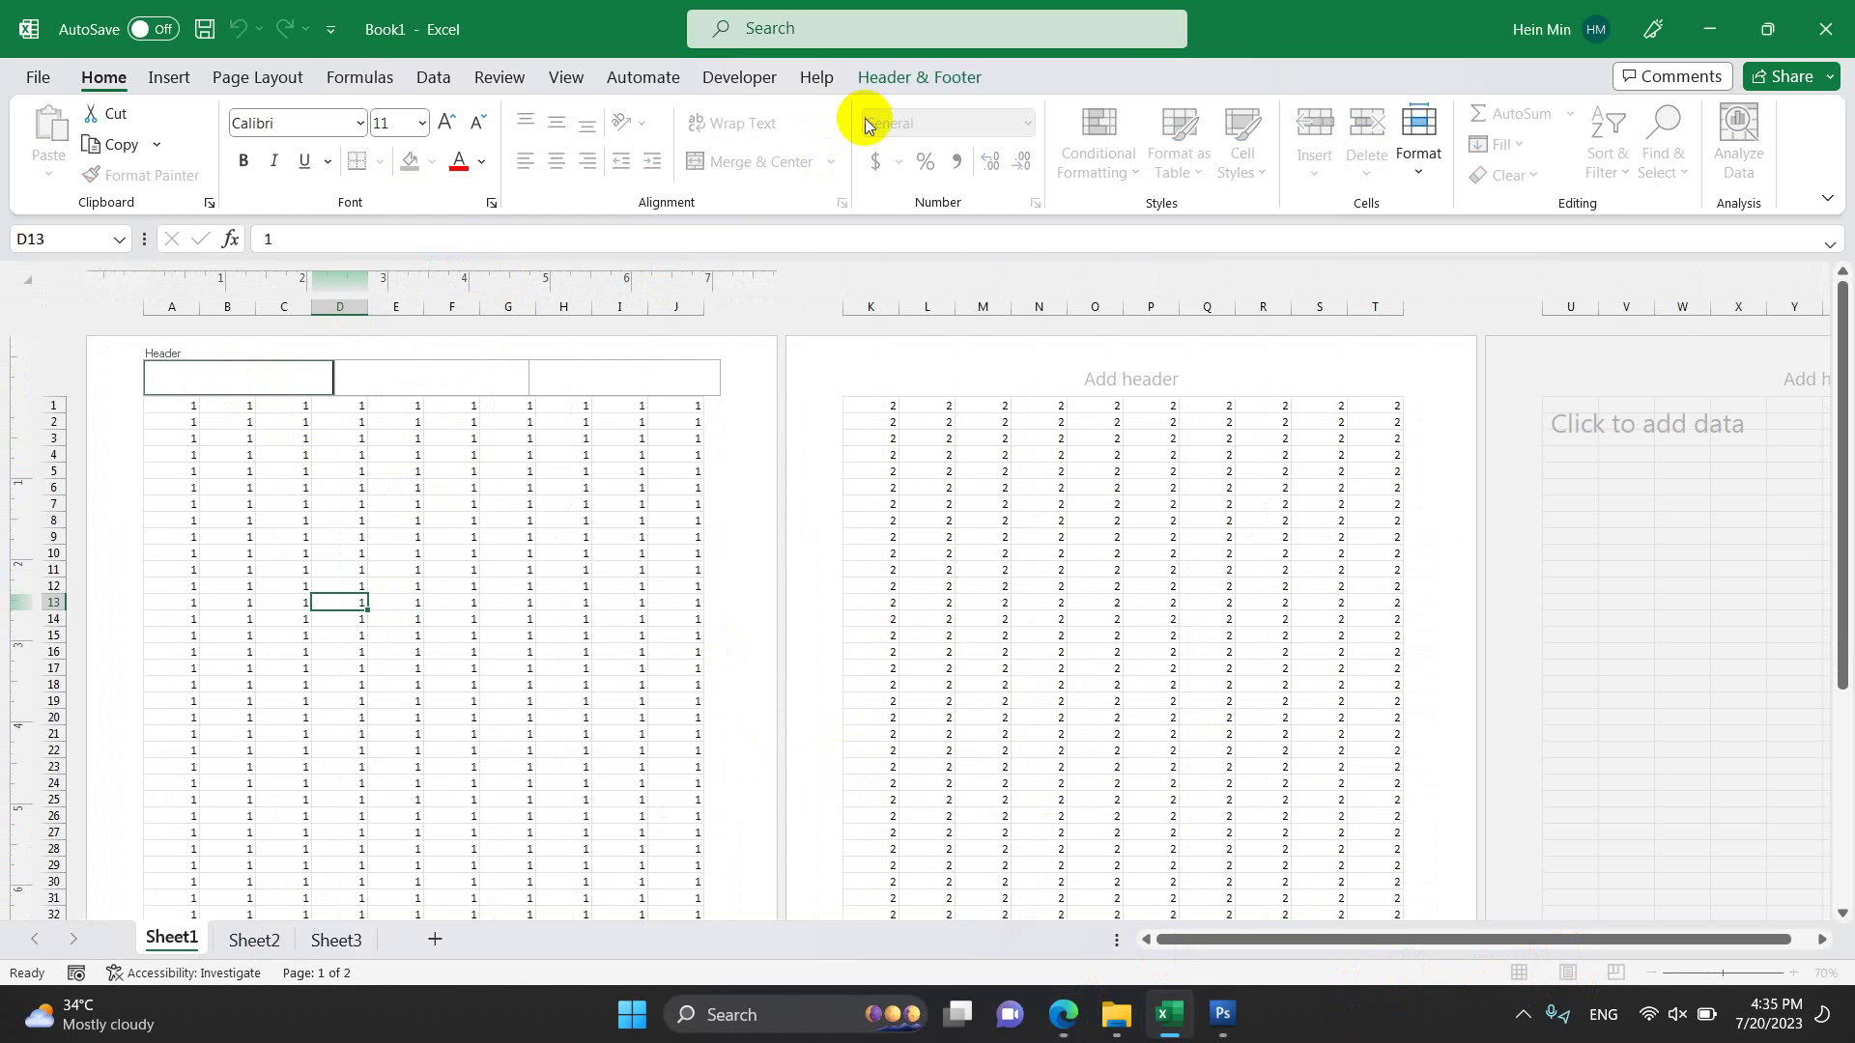
click(875, 77)
click(174, 141)
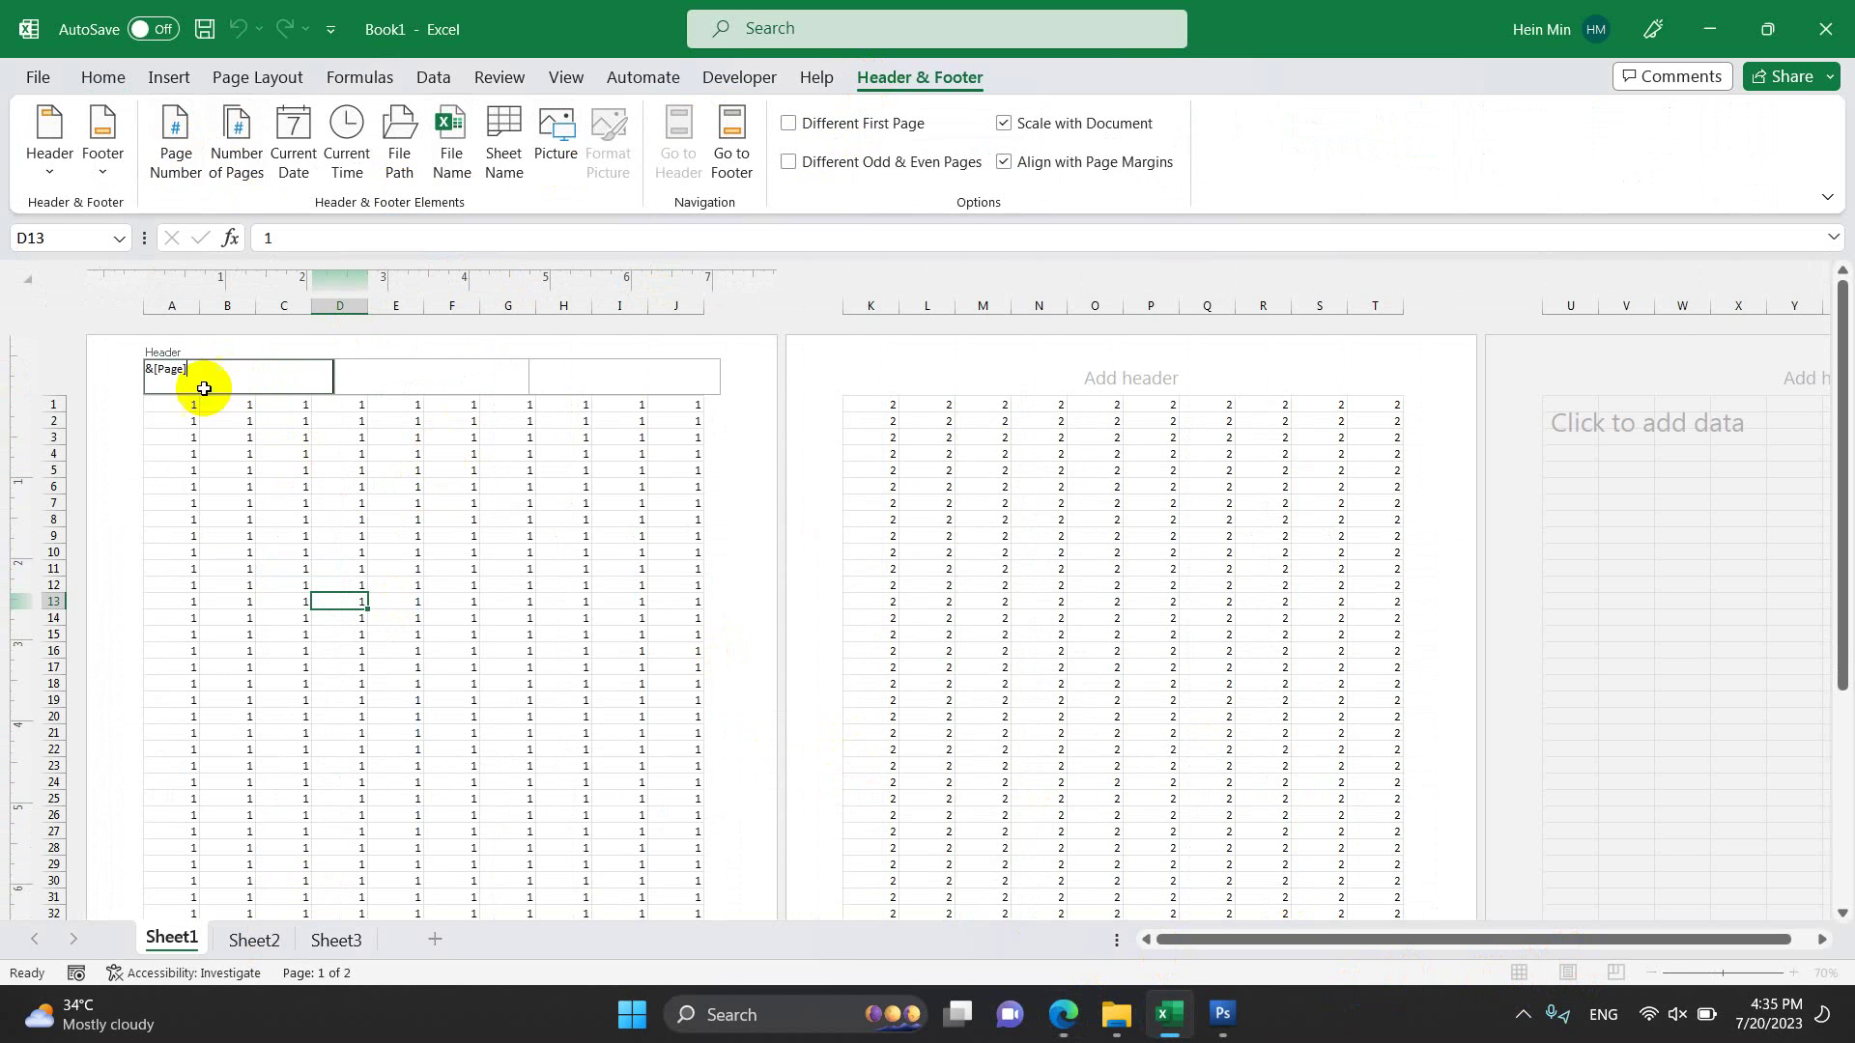
click(249, 588)
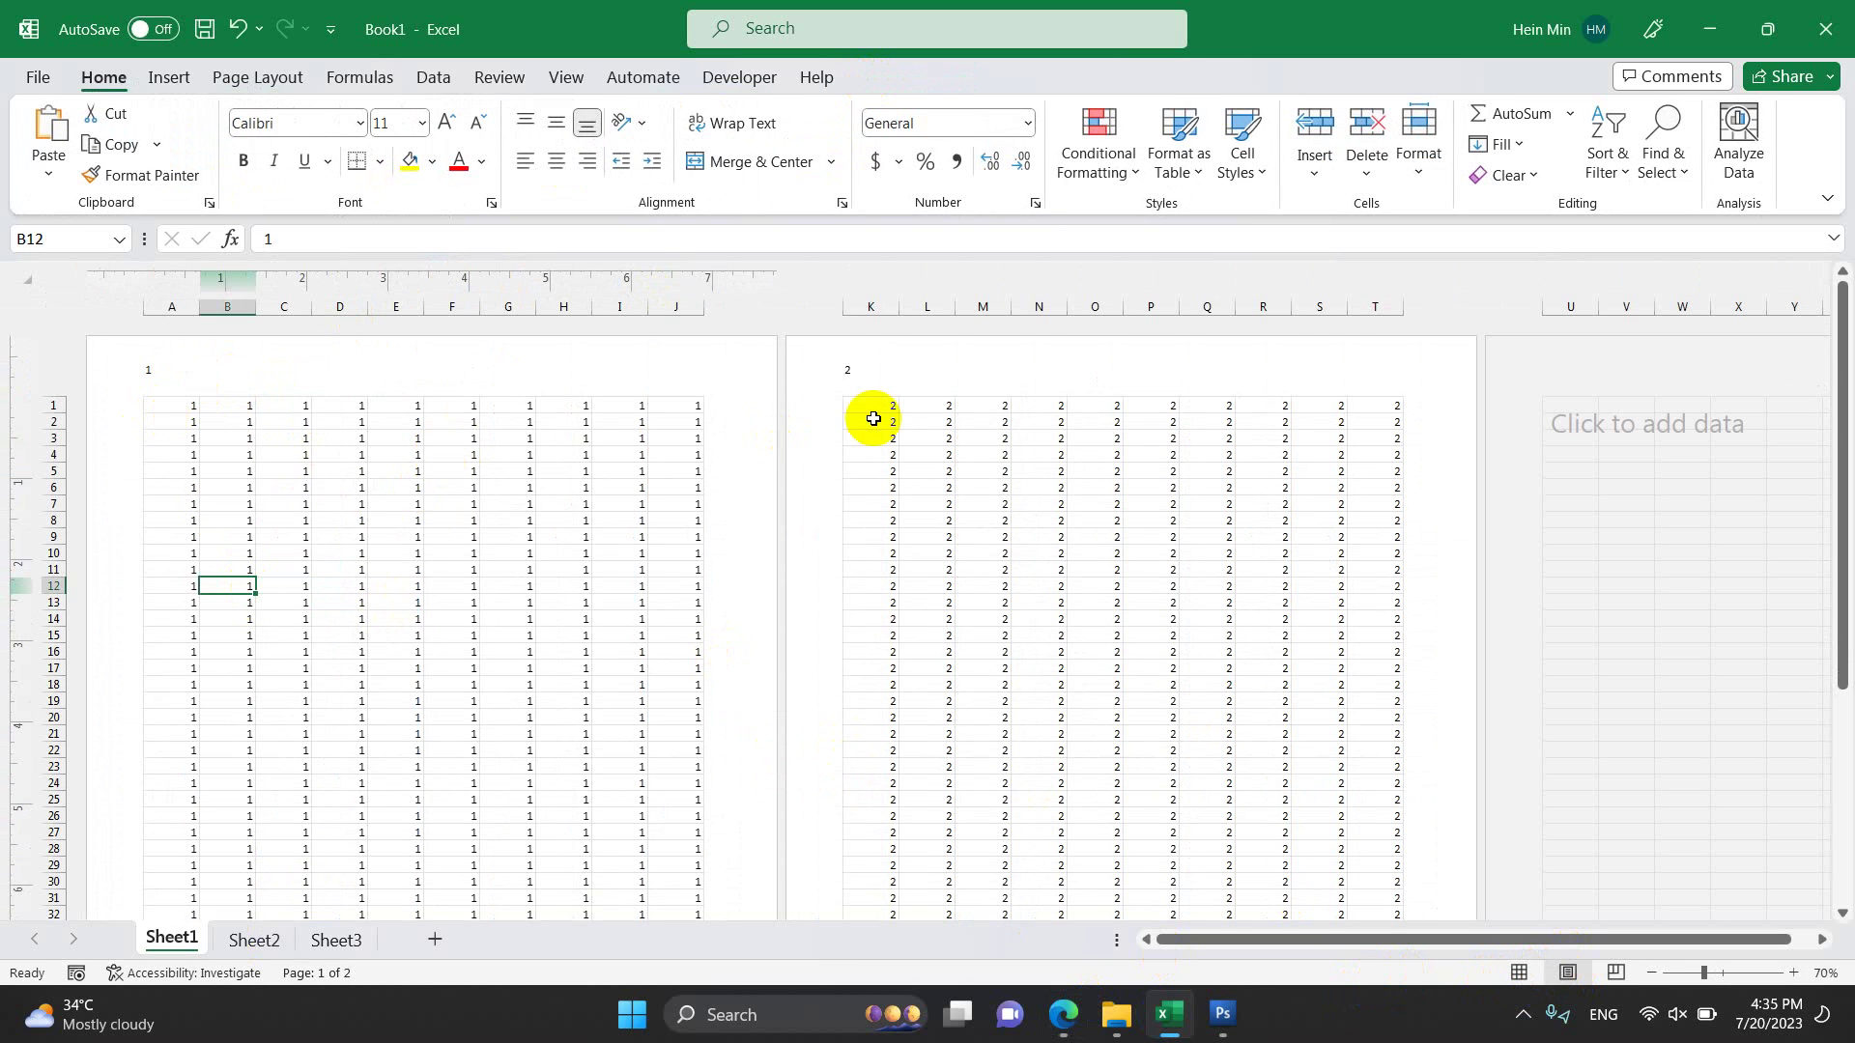
Insert a Page Number field into Sheet2's left header
click(255, 939)
click(206, 364)
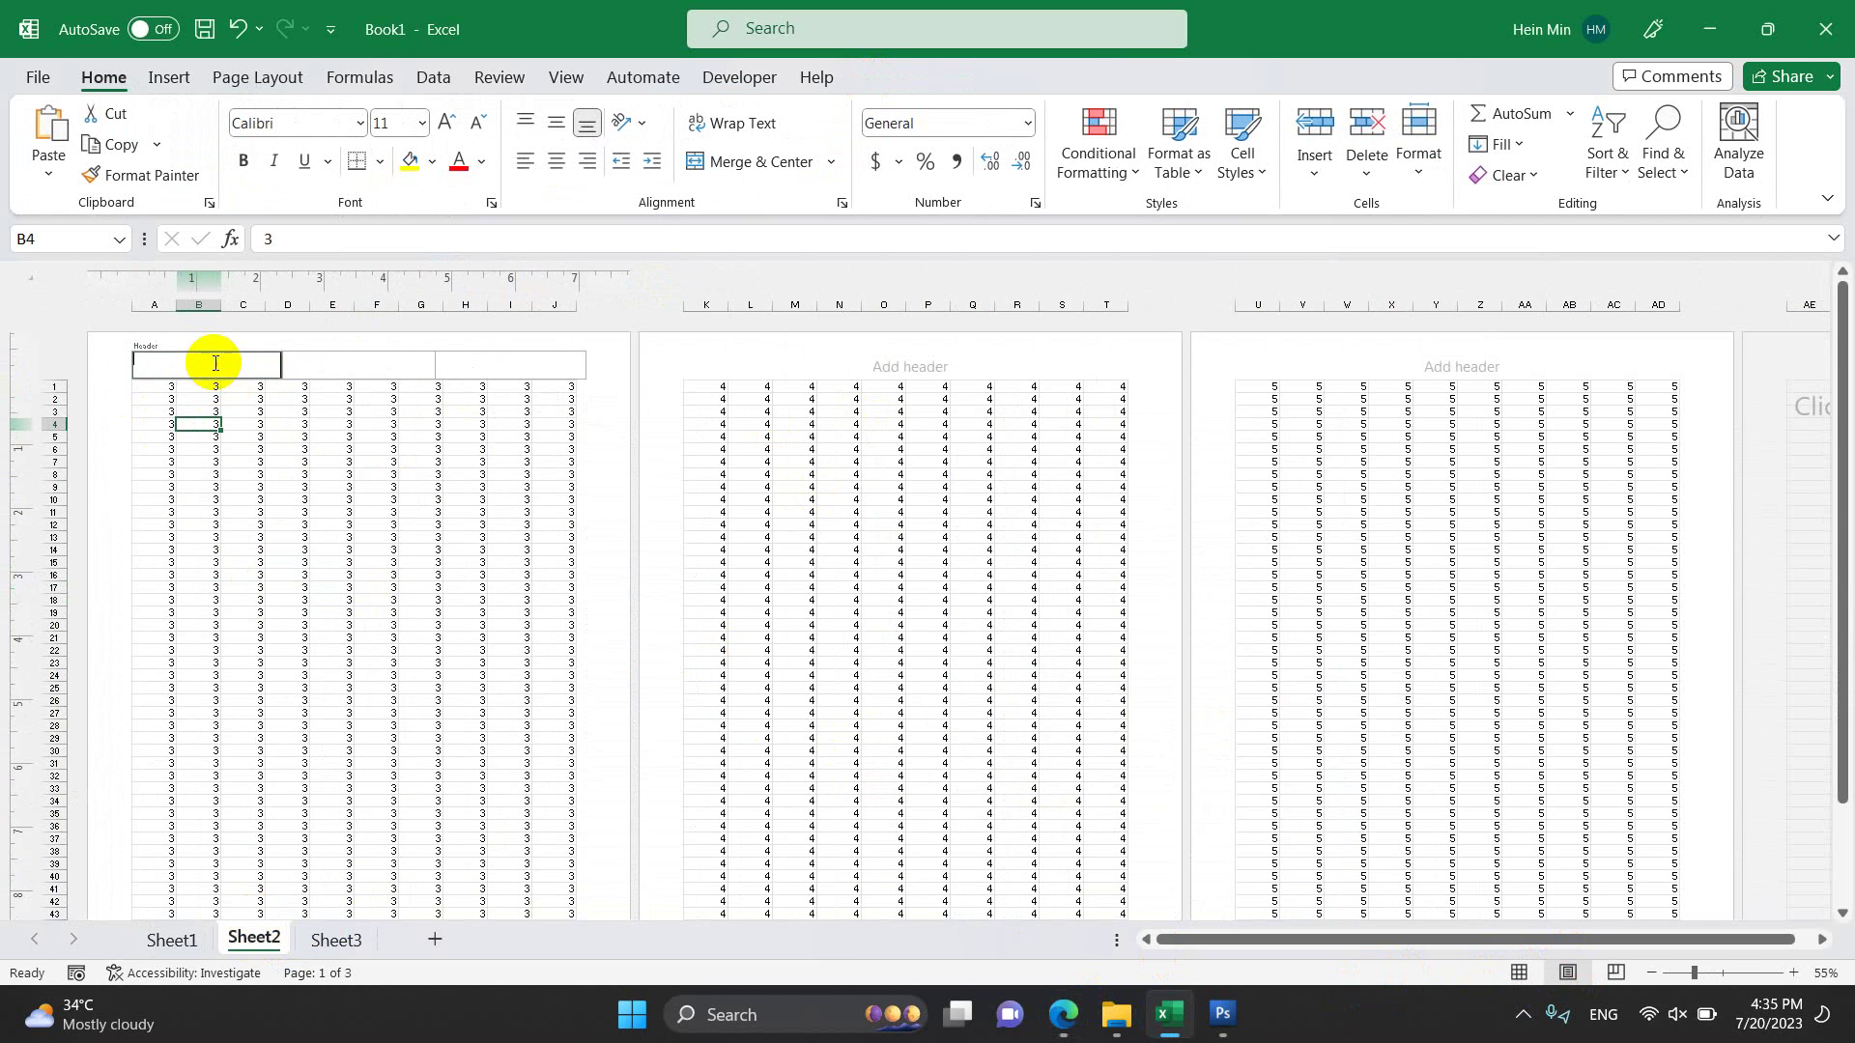
click(884, 80)
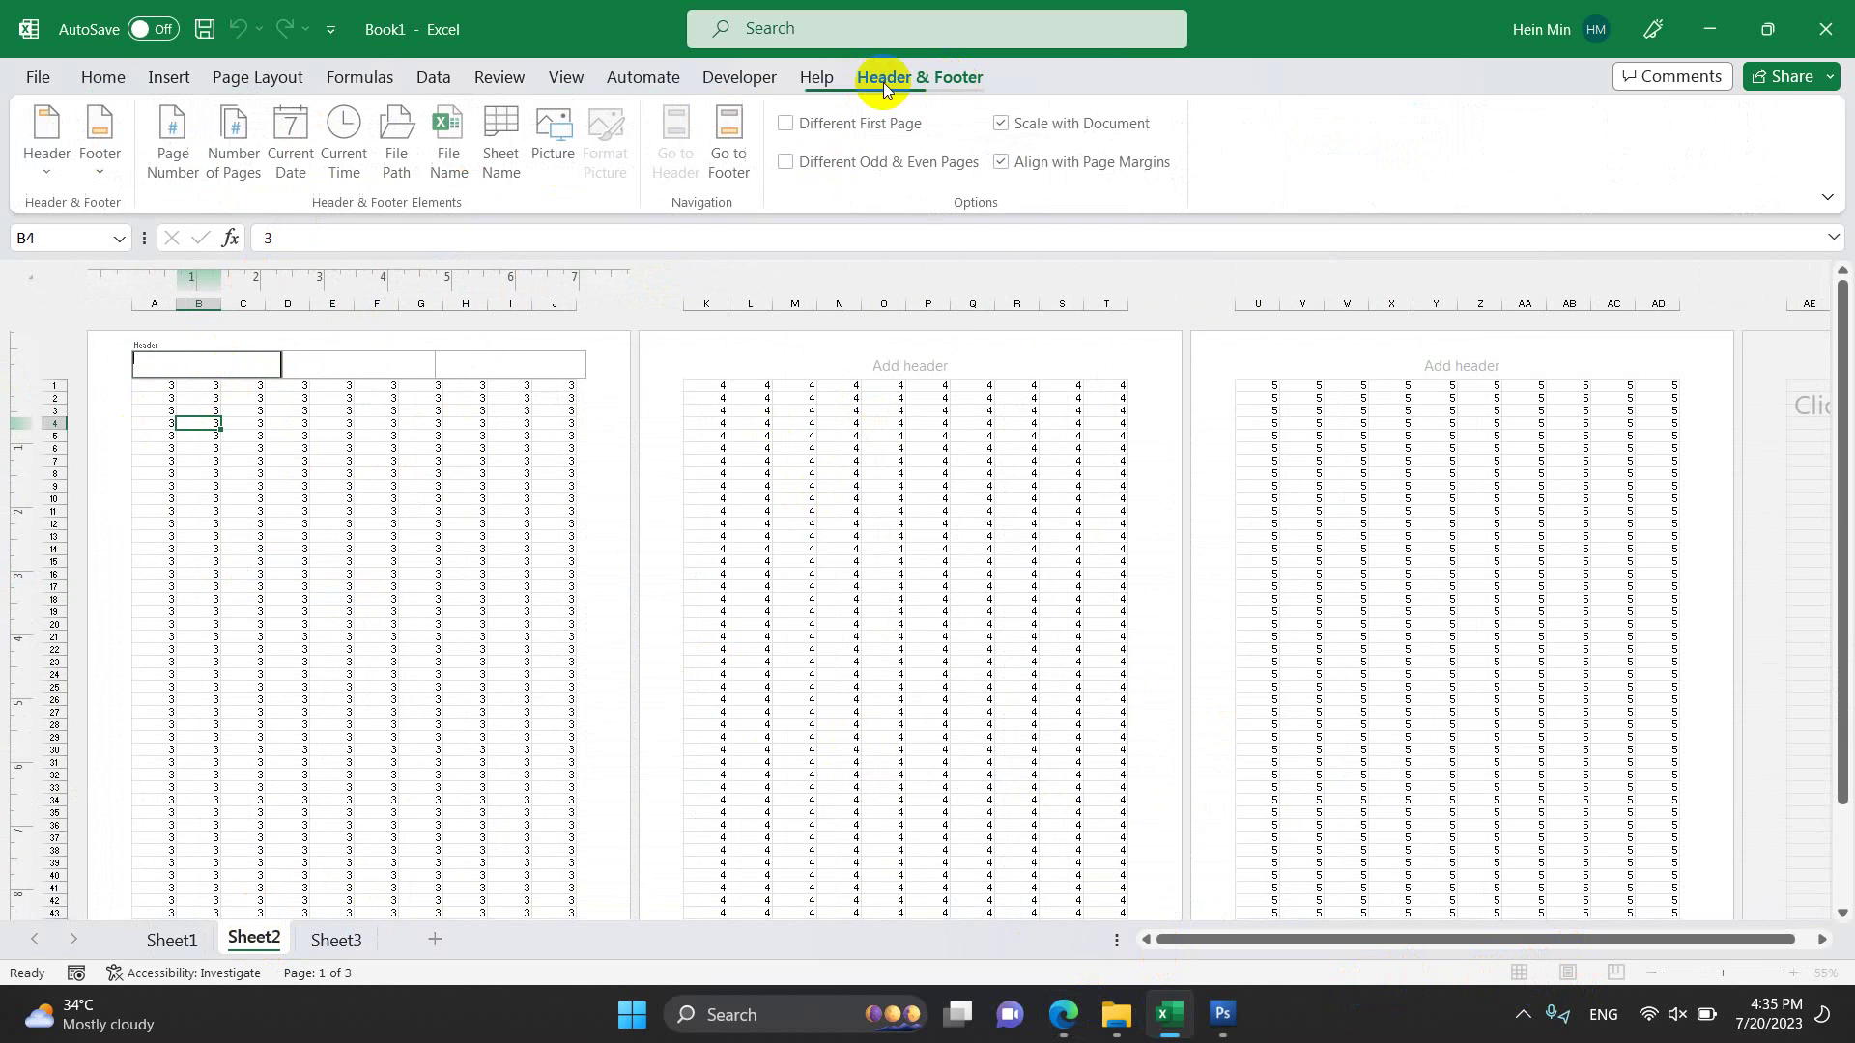
click(174, 130)
Insert a Page Number field into Sheet3's left header
click(337, 940)
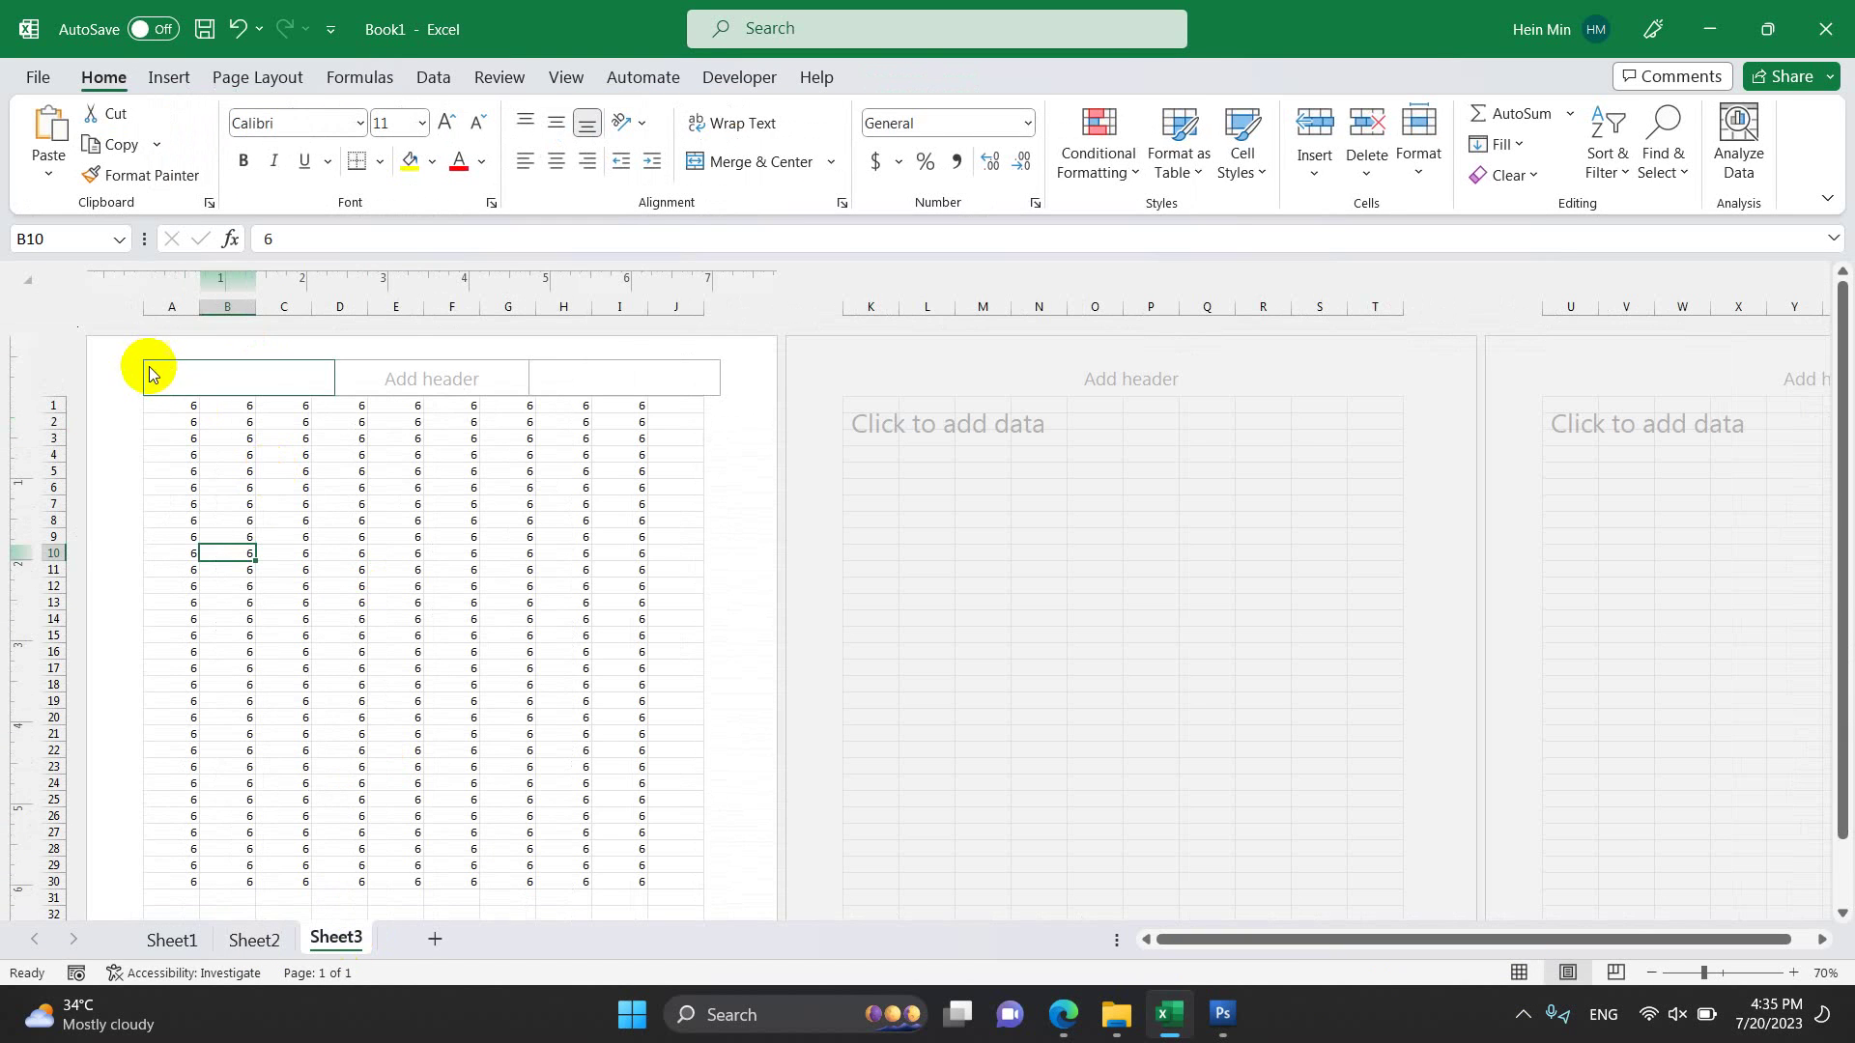
click(160, 368)
click(884, 76)
click(174, 131)
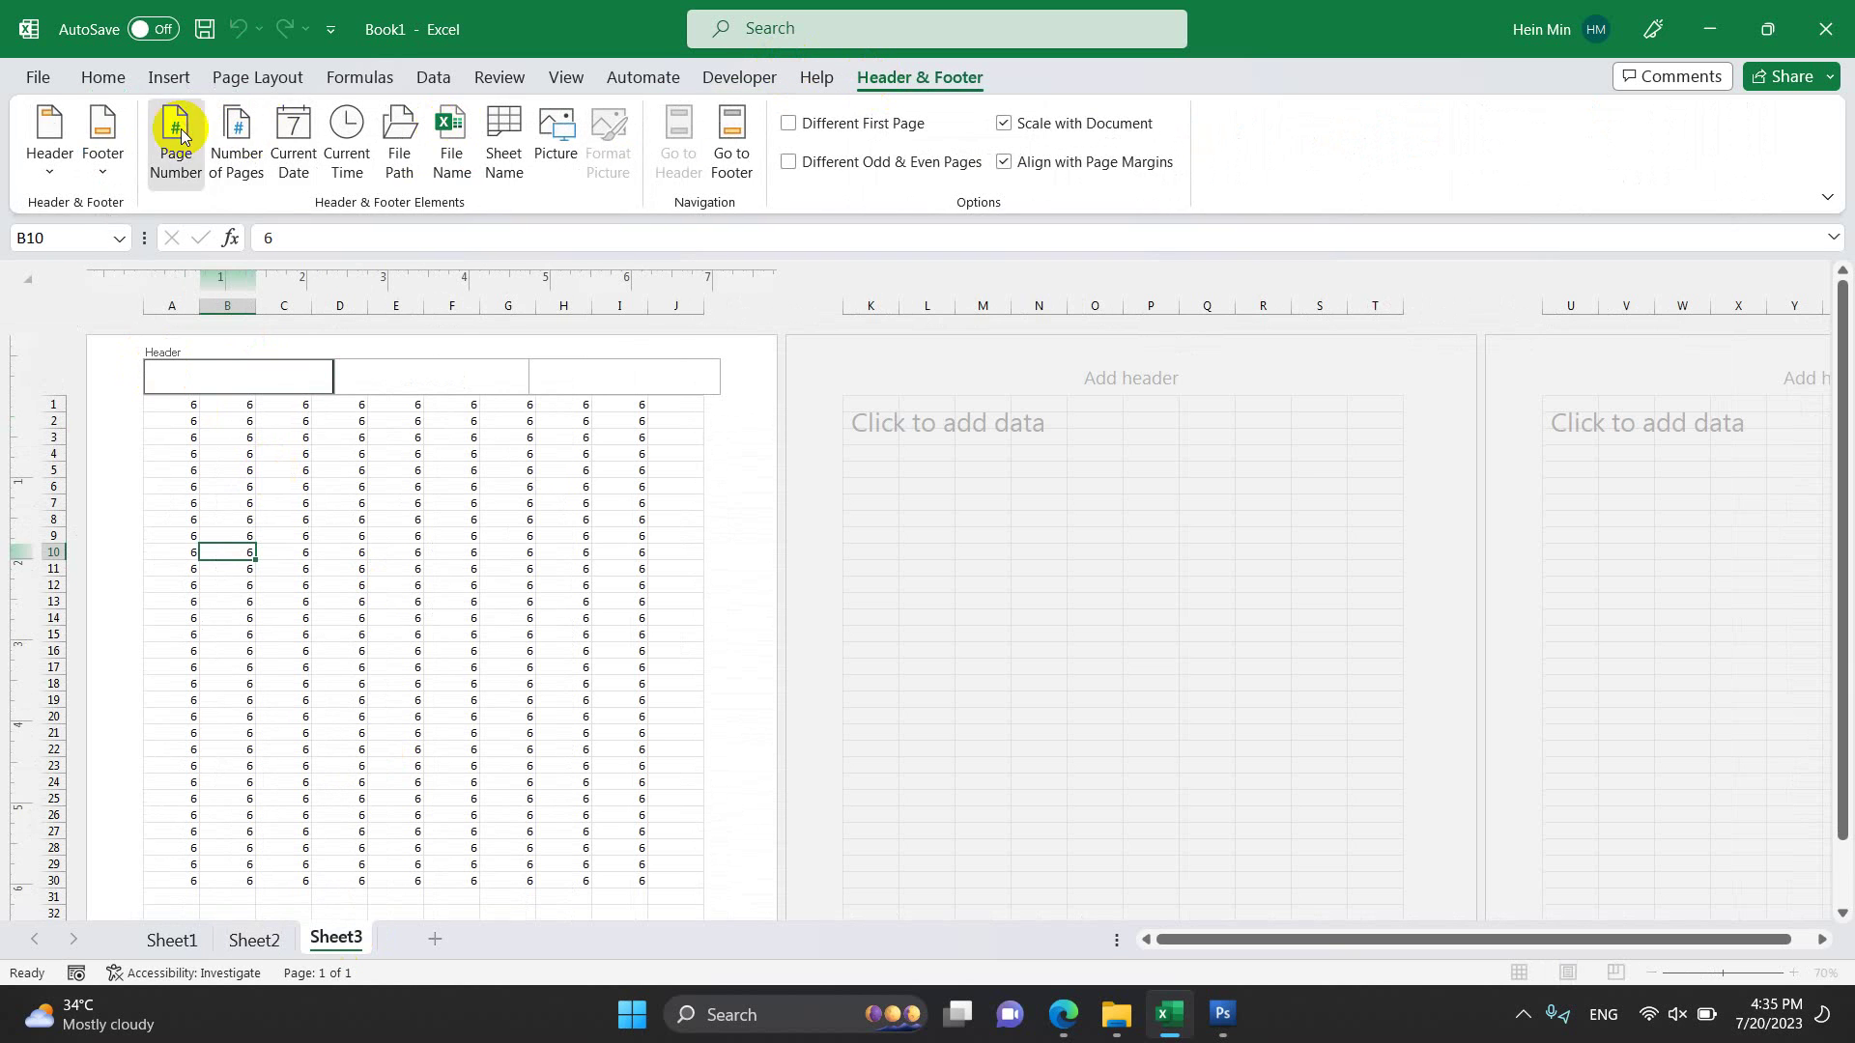
click(385, 624)
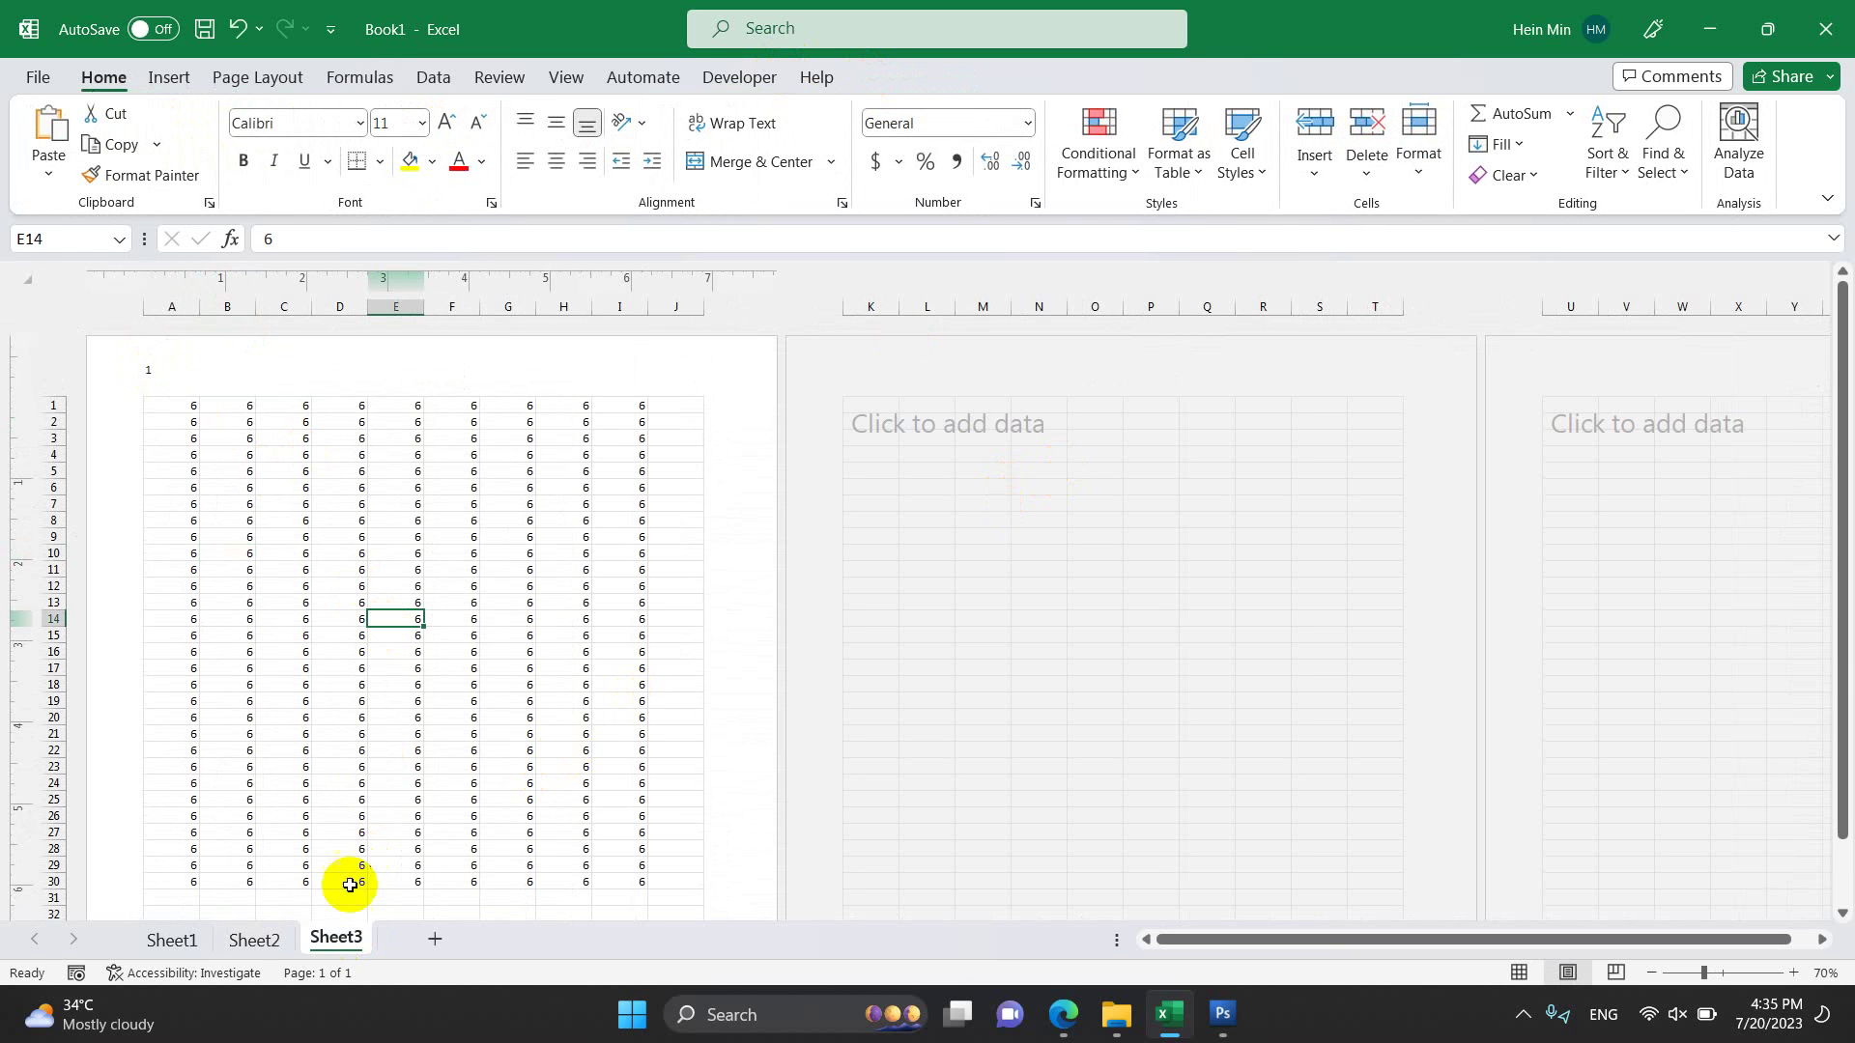
Check the page-number headers on Sheet1, Sheet2 and Sheet3
click(171, 939)
scroll(188, 461, up, 1)
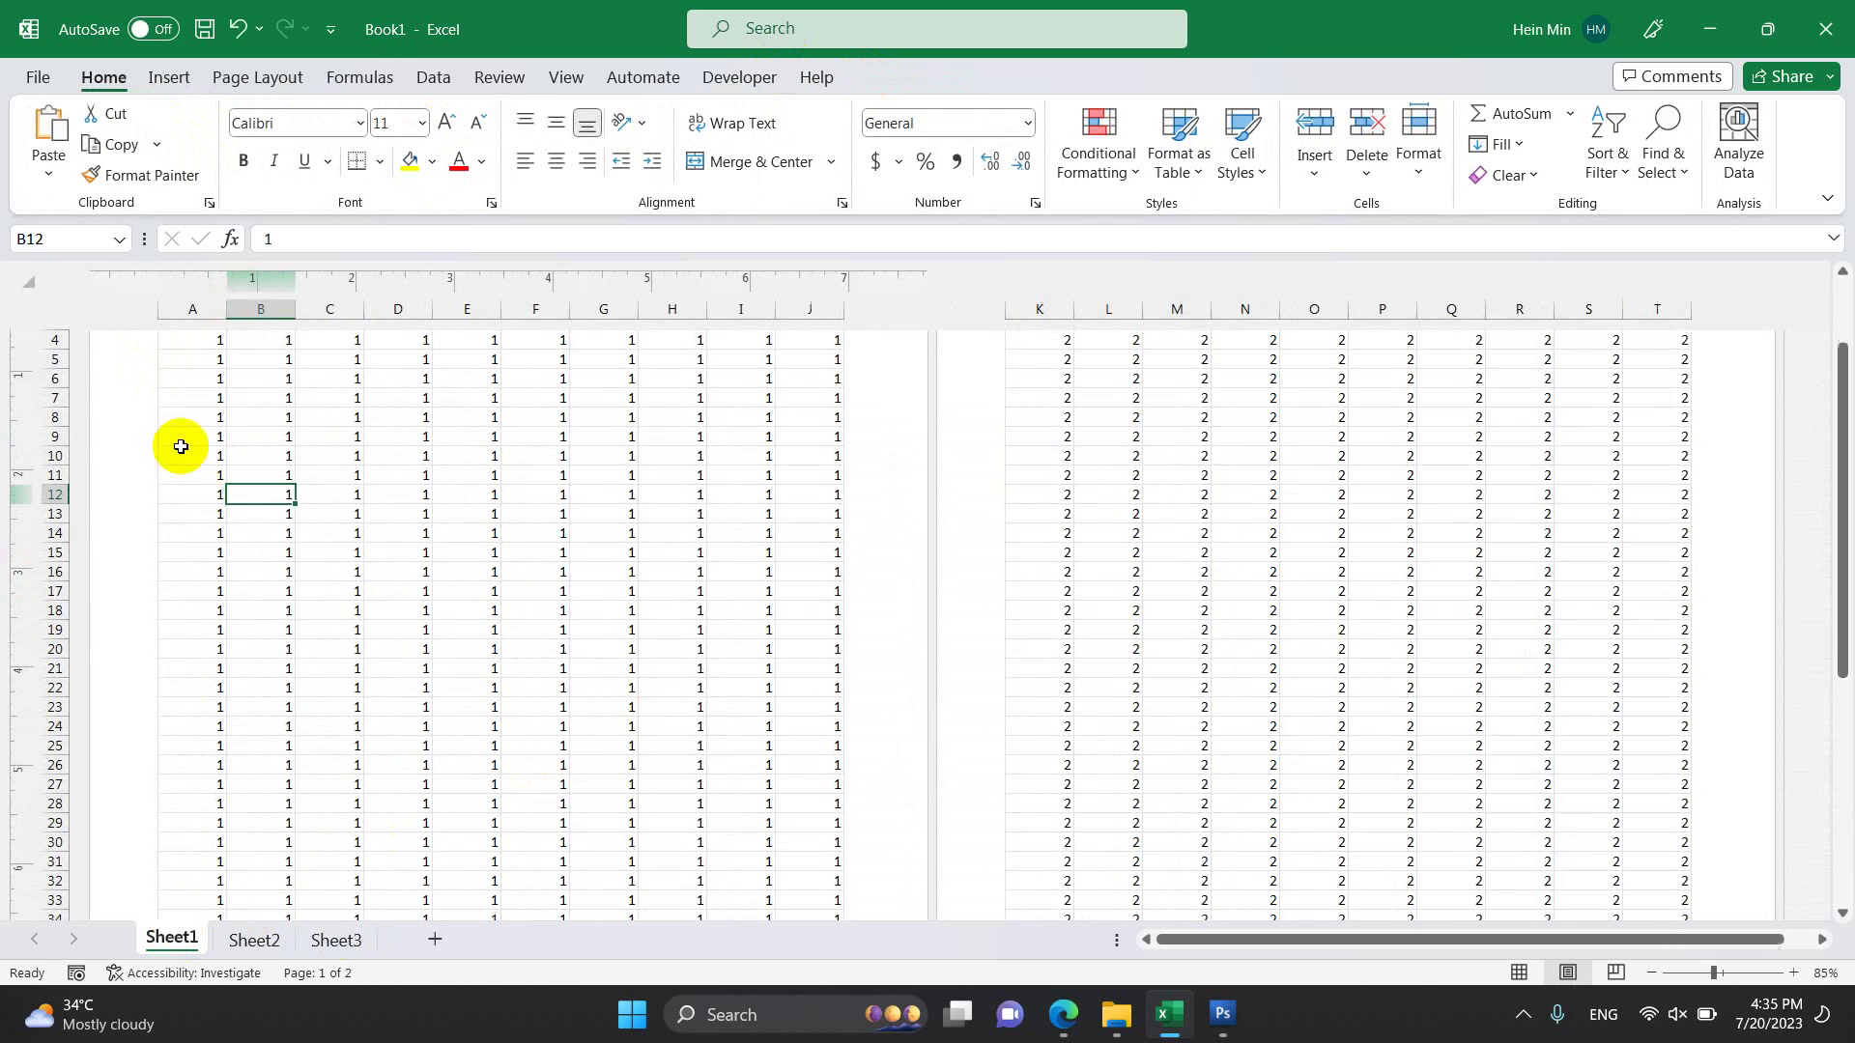
key(Up)
key(Up)
key(Up)
key(Right)
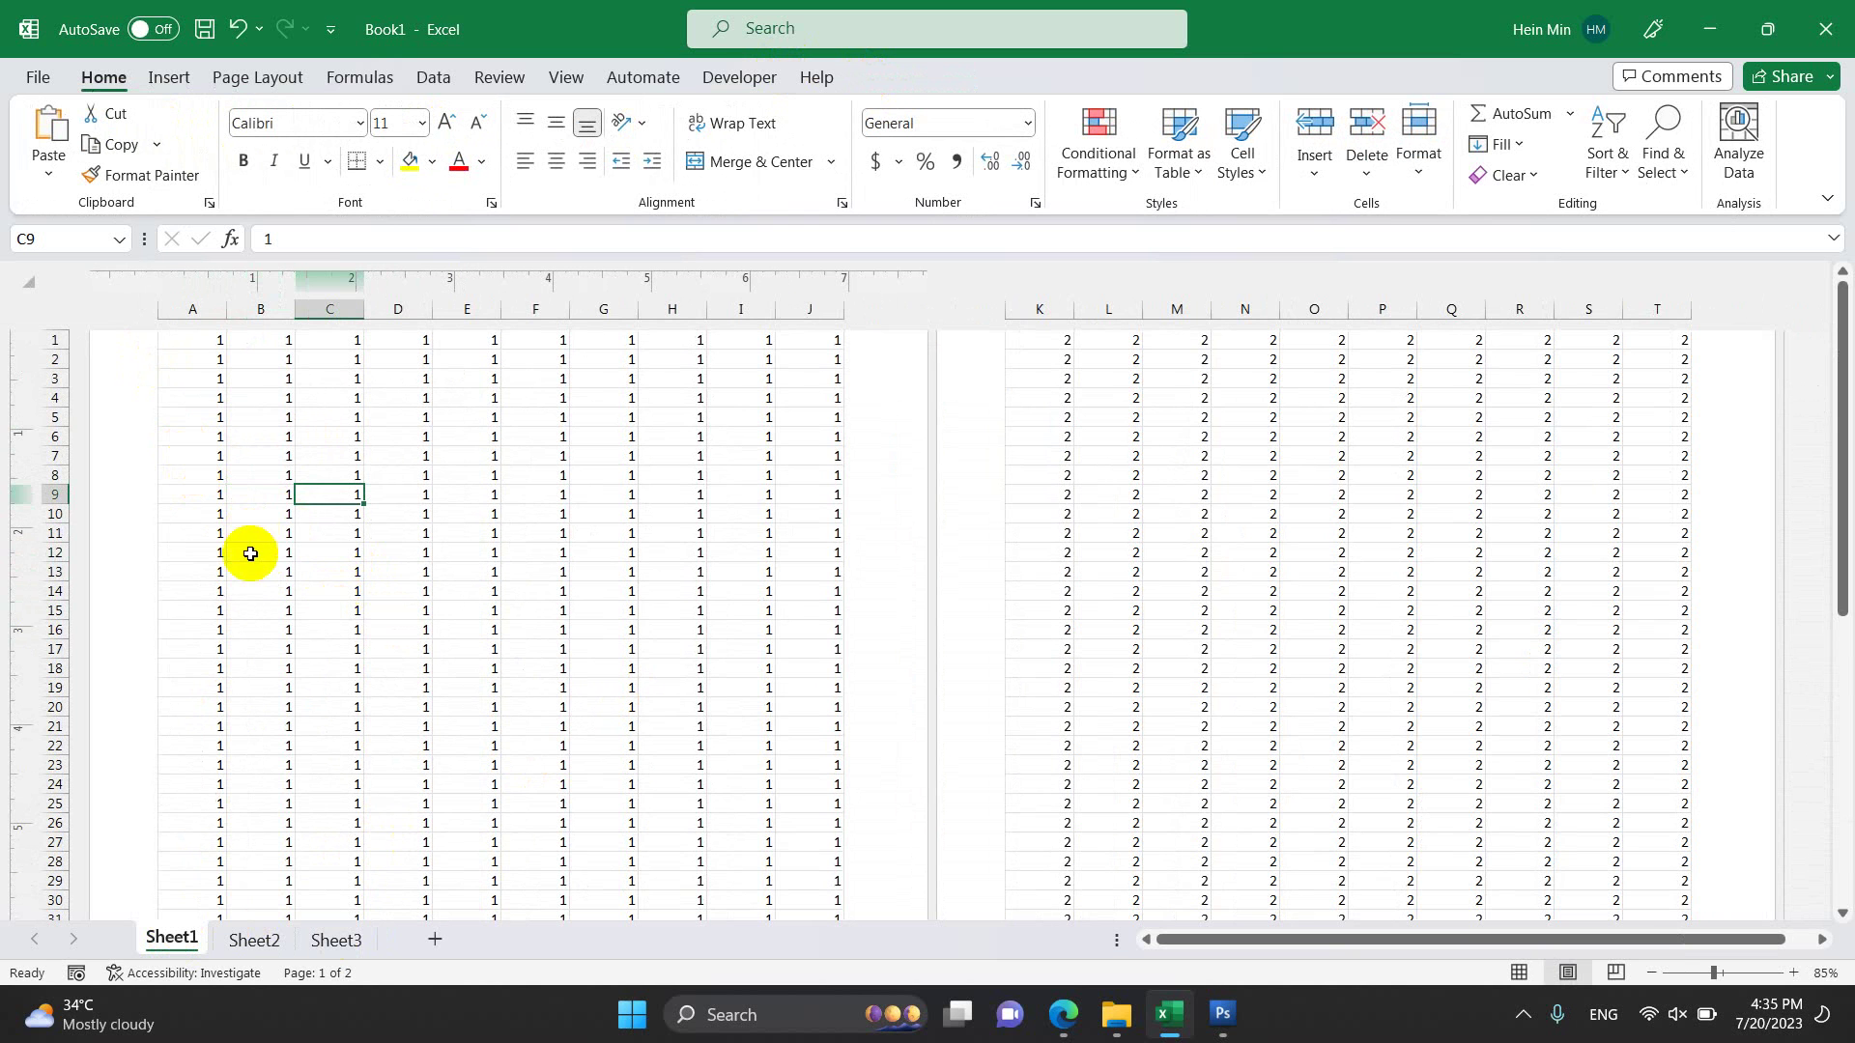
scroll(540, 606, down, 1)
scroll(539, 606, up, 2)
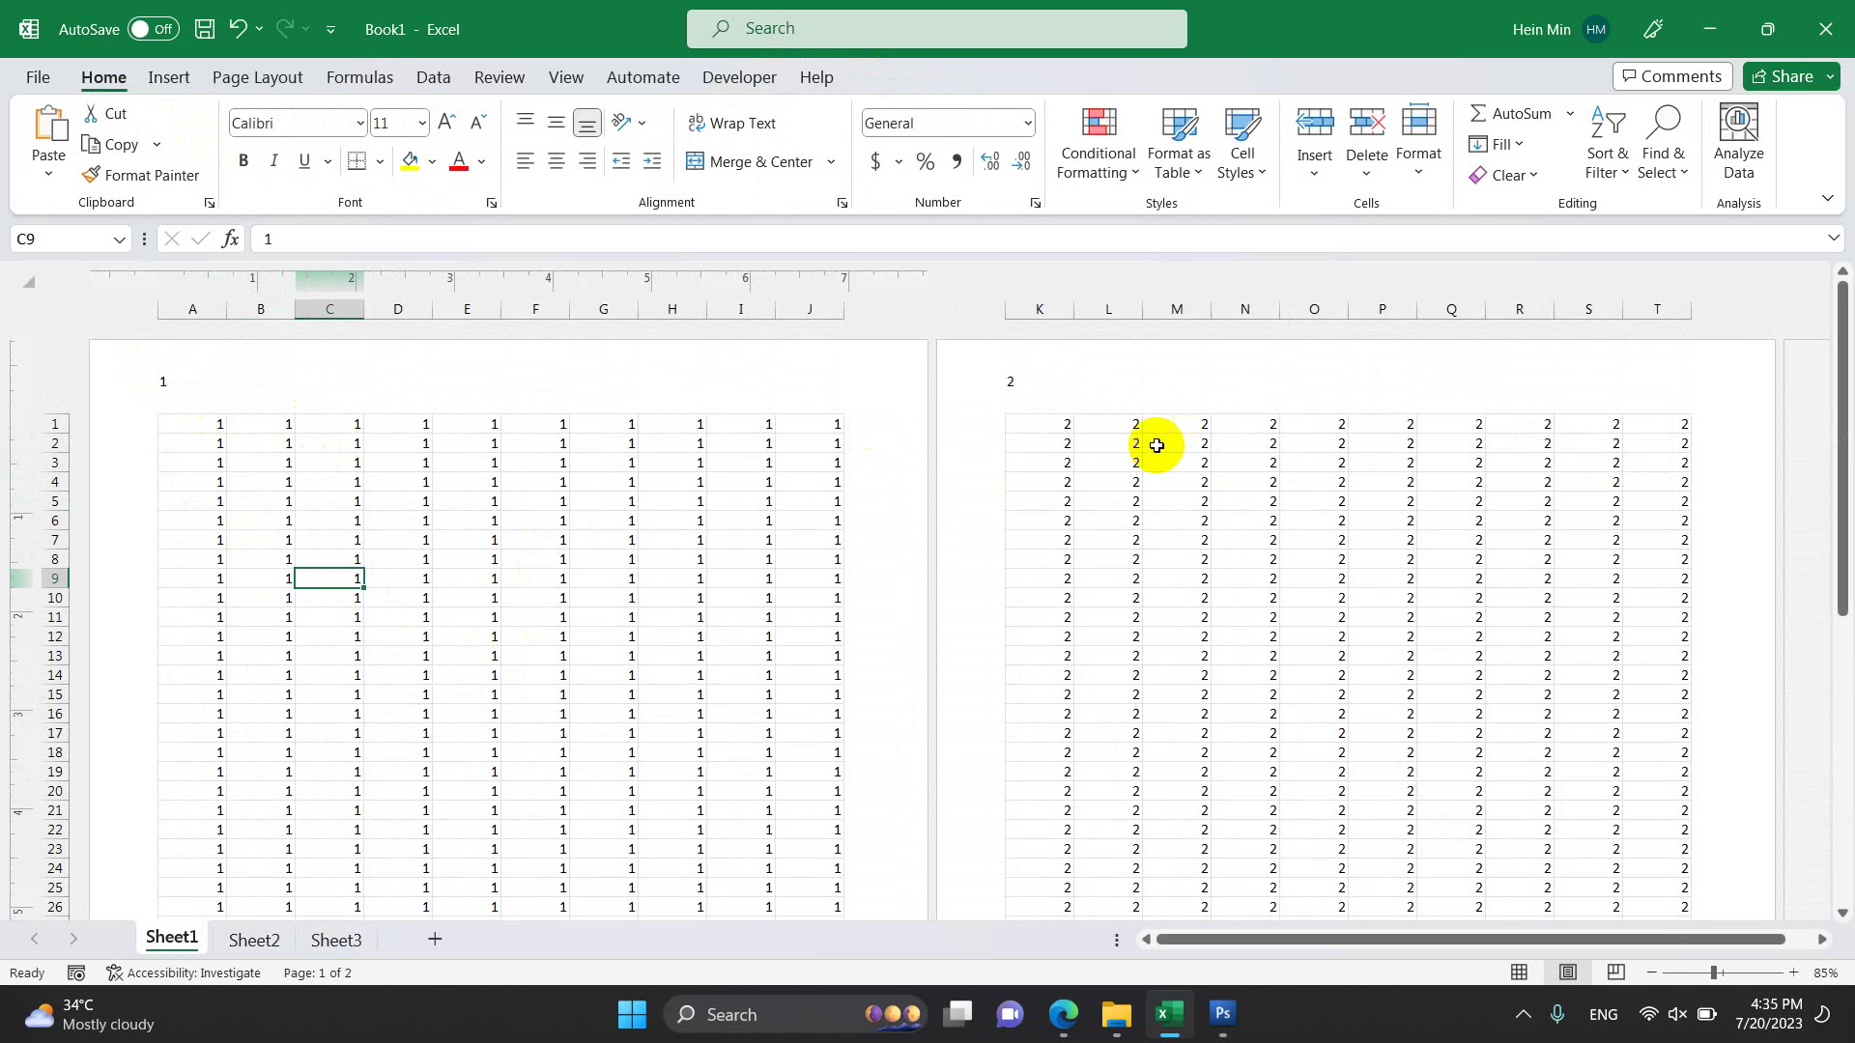
click(252, 939)
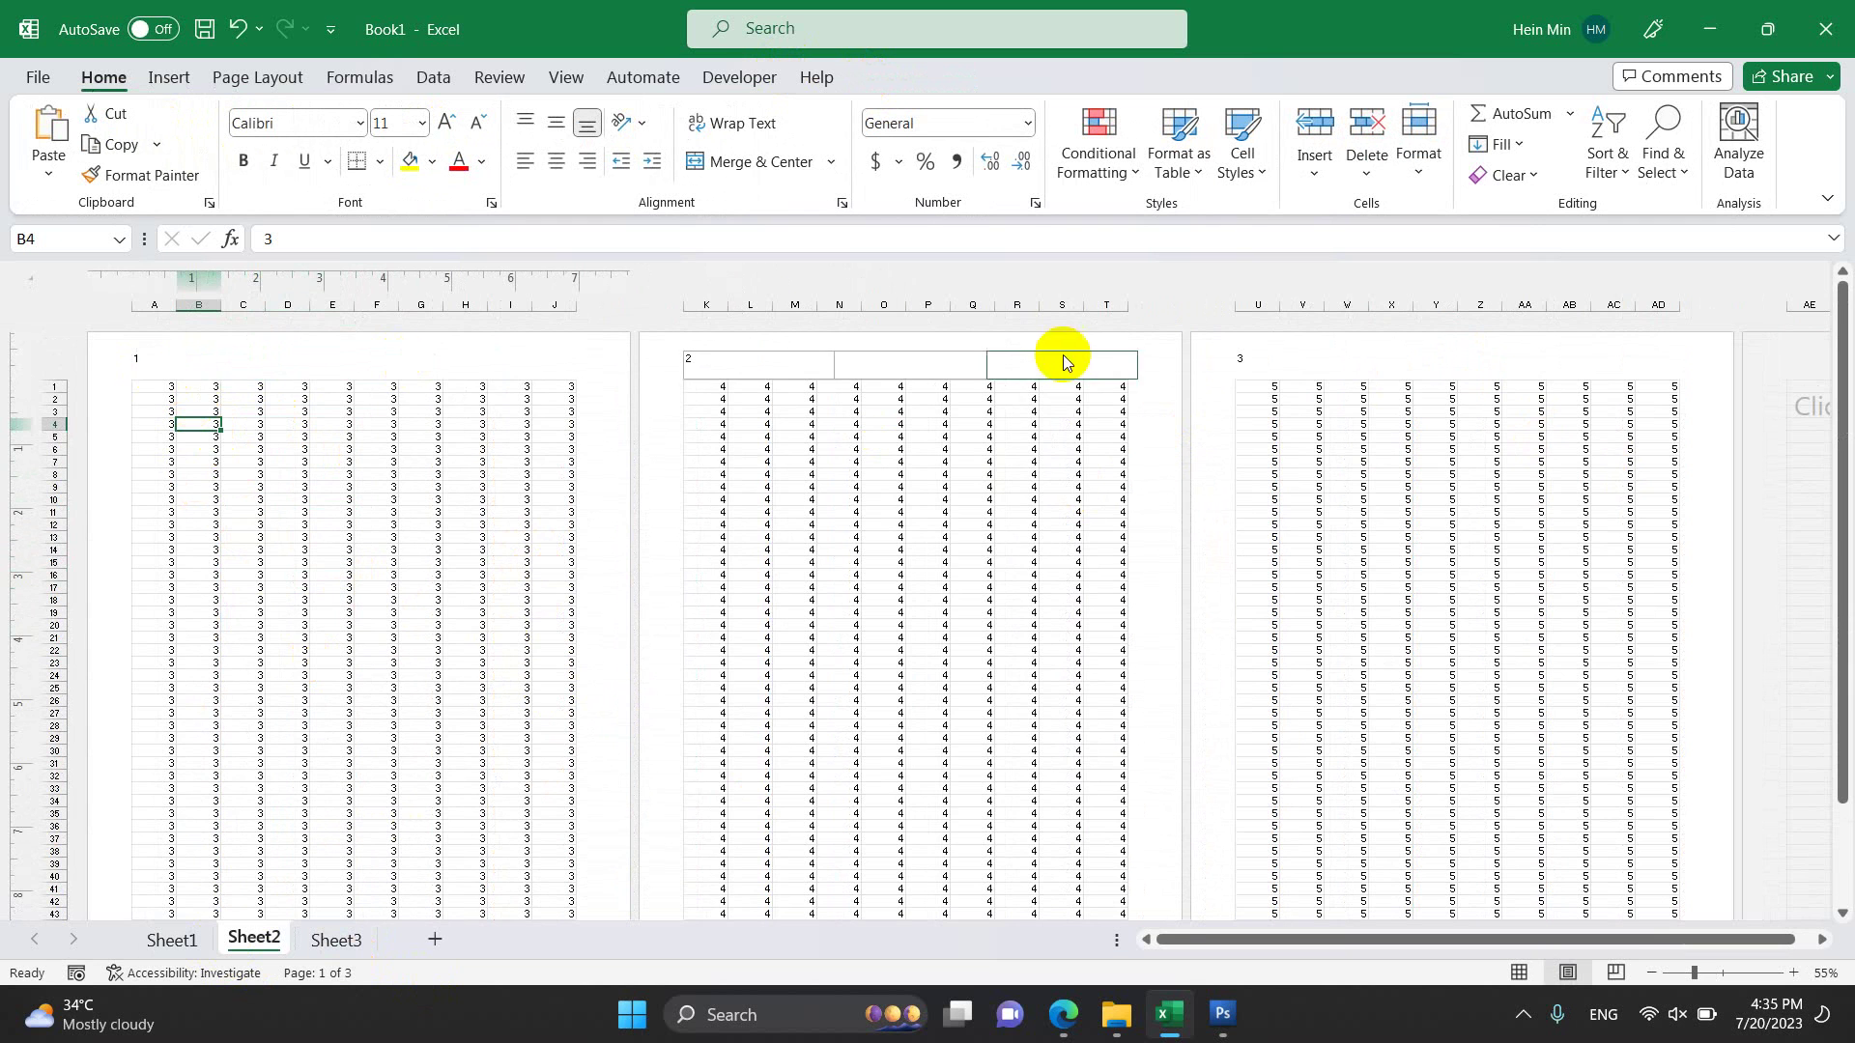
ctrl+scroll(216, 390, up, 2)
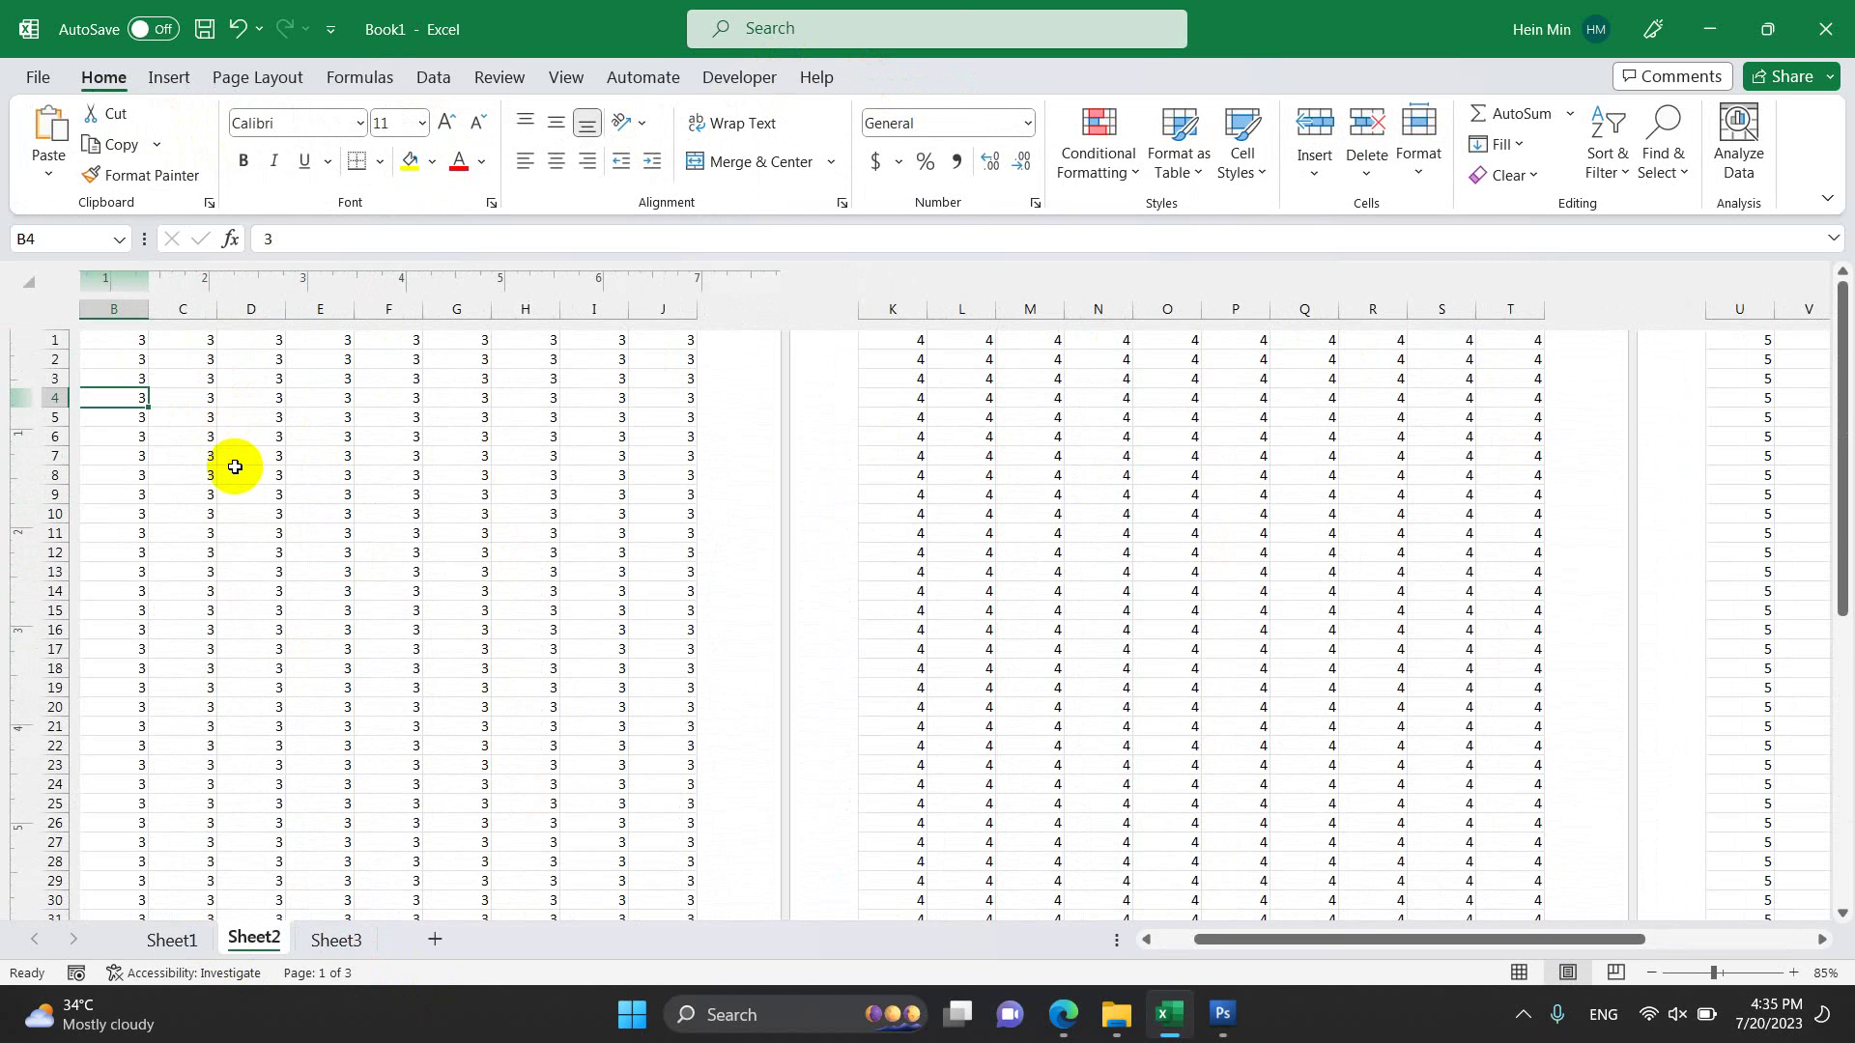
click(335, 940)
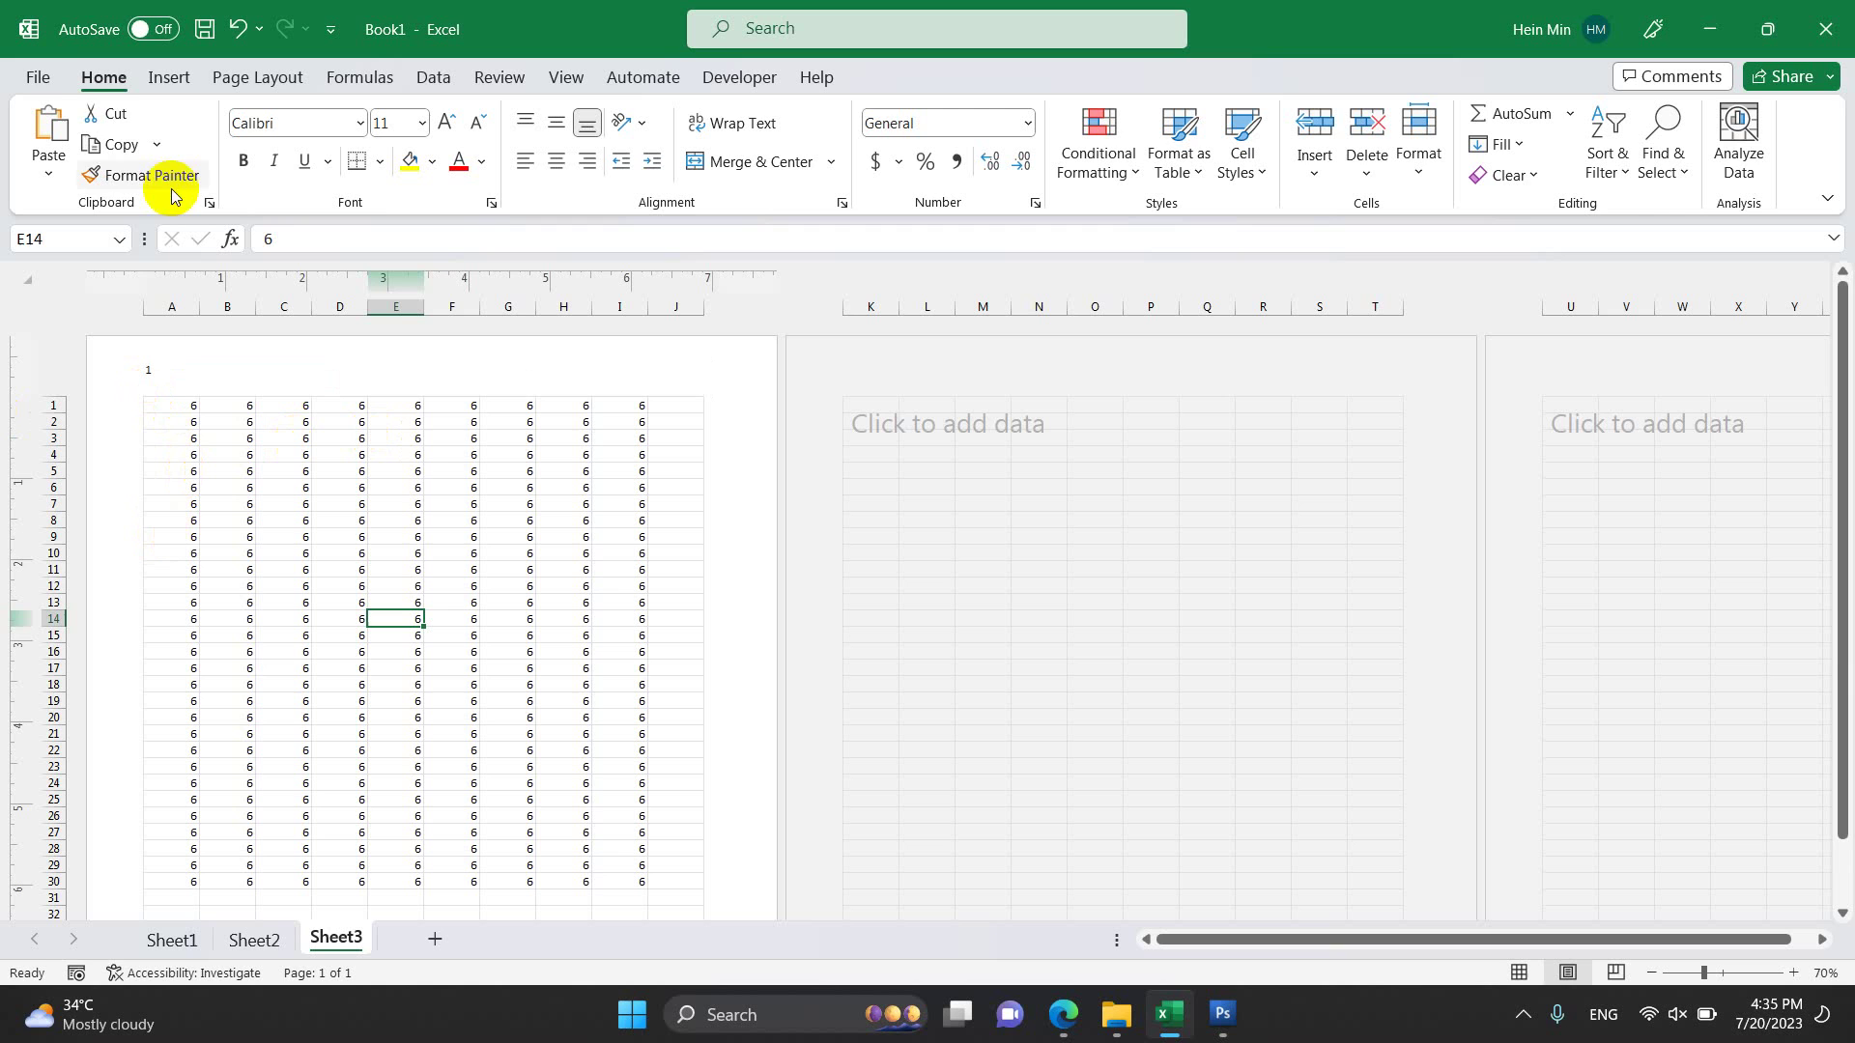
Start a Create PDF/XPS export and rename the file to Book2
click(38, 78)
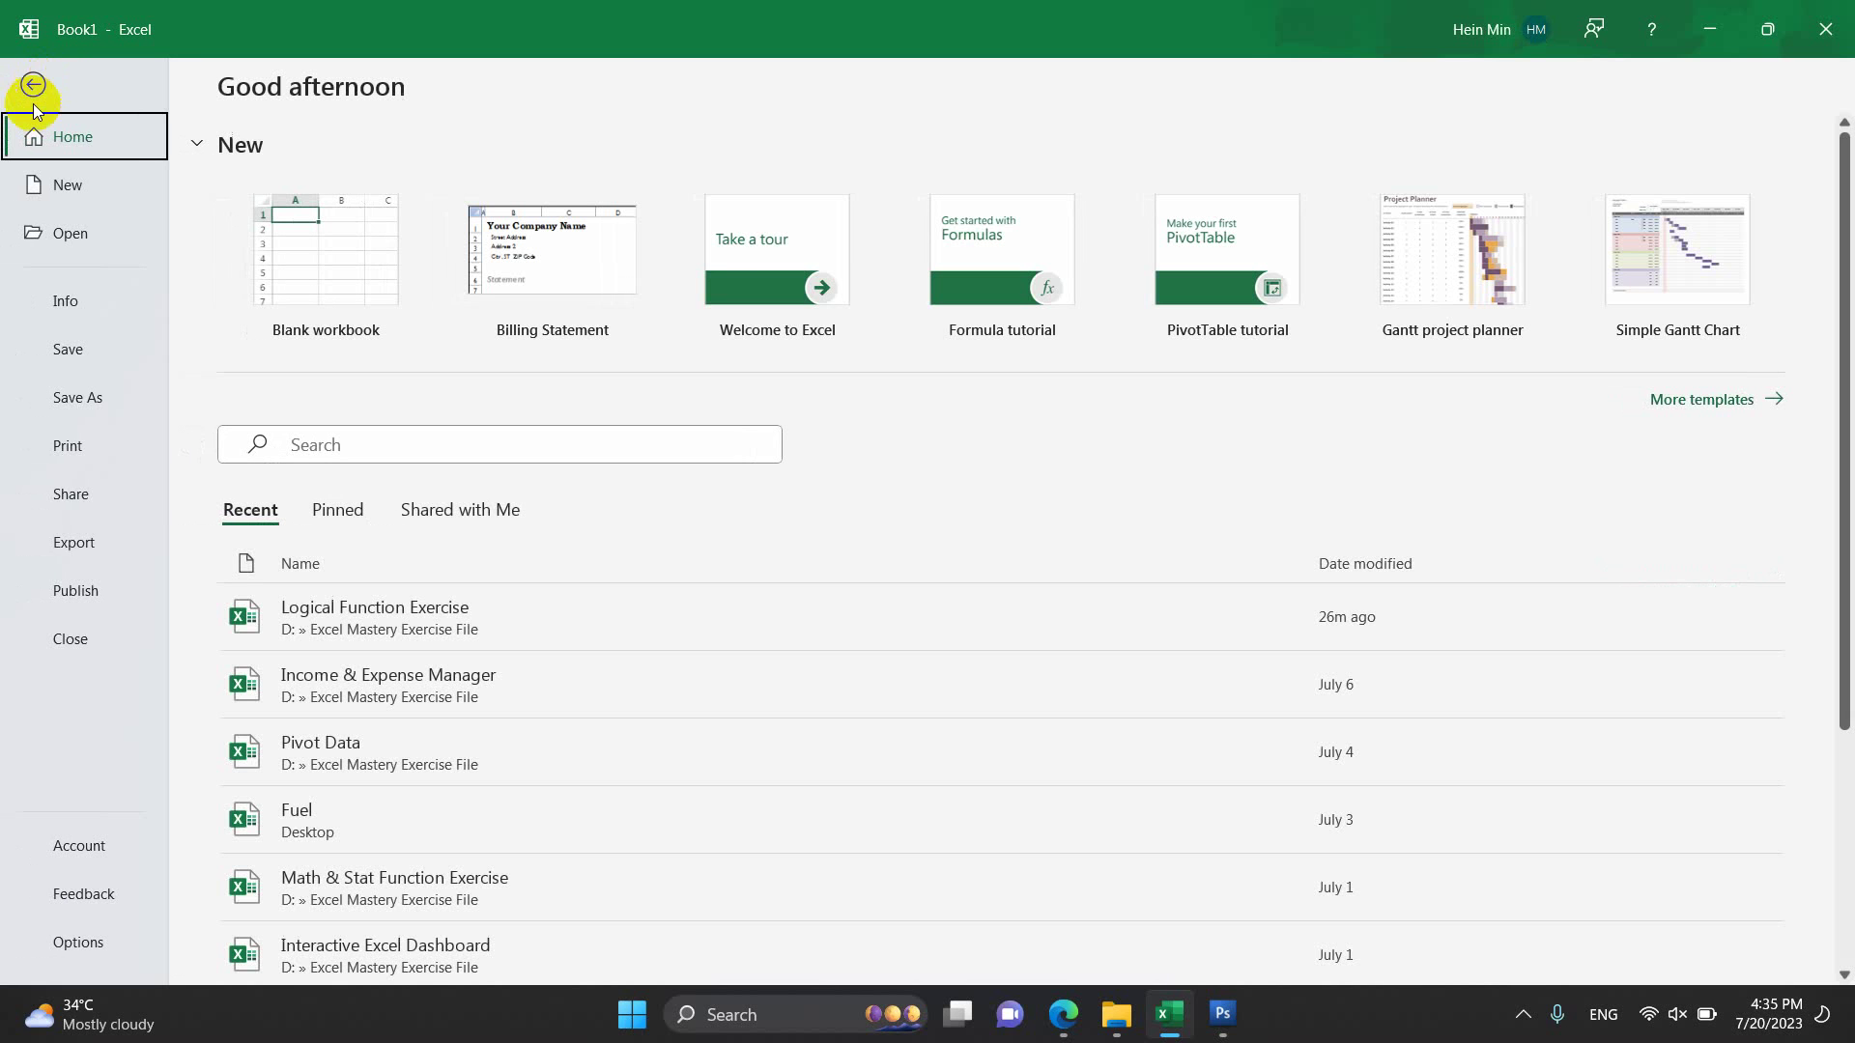
click(73, 546)
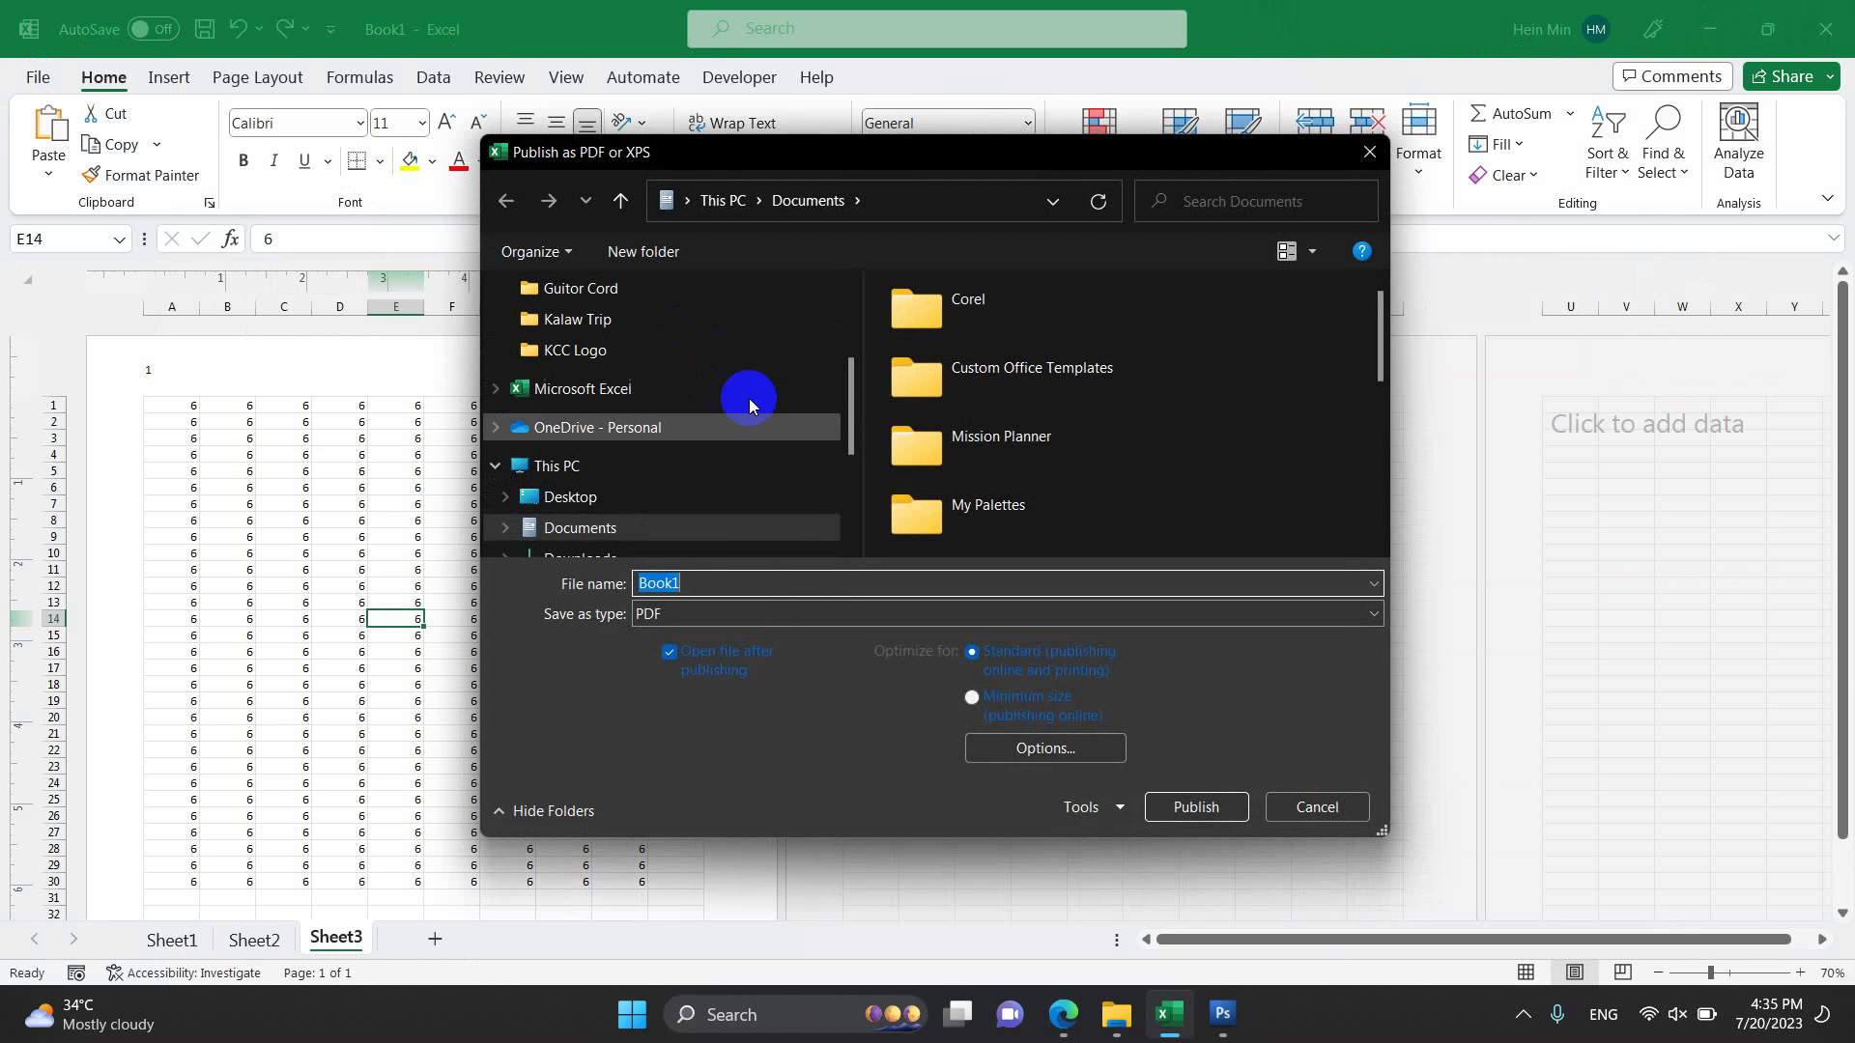
key(BackSpace)
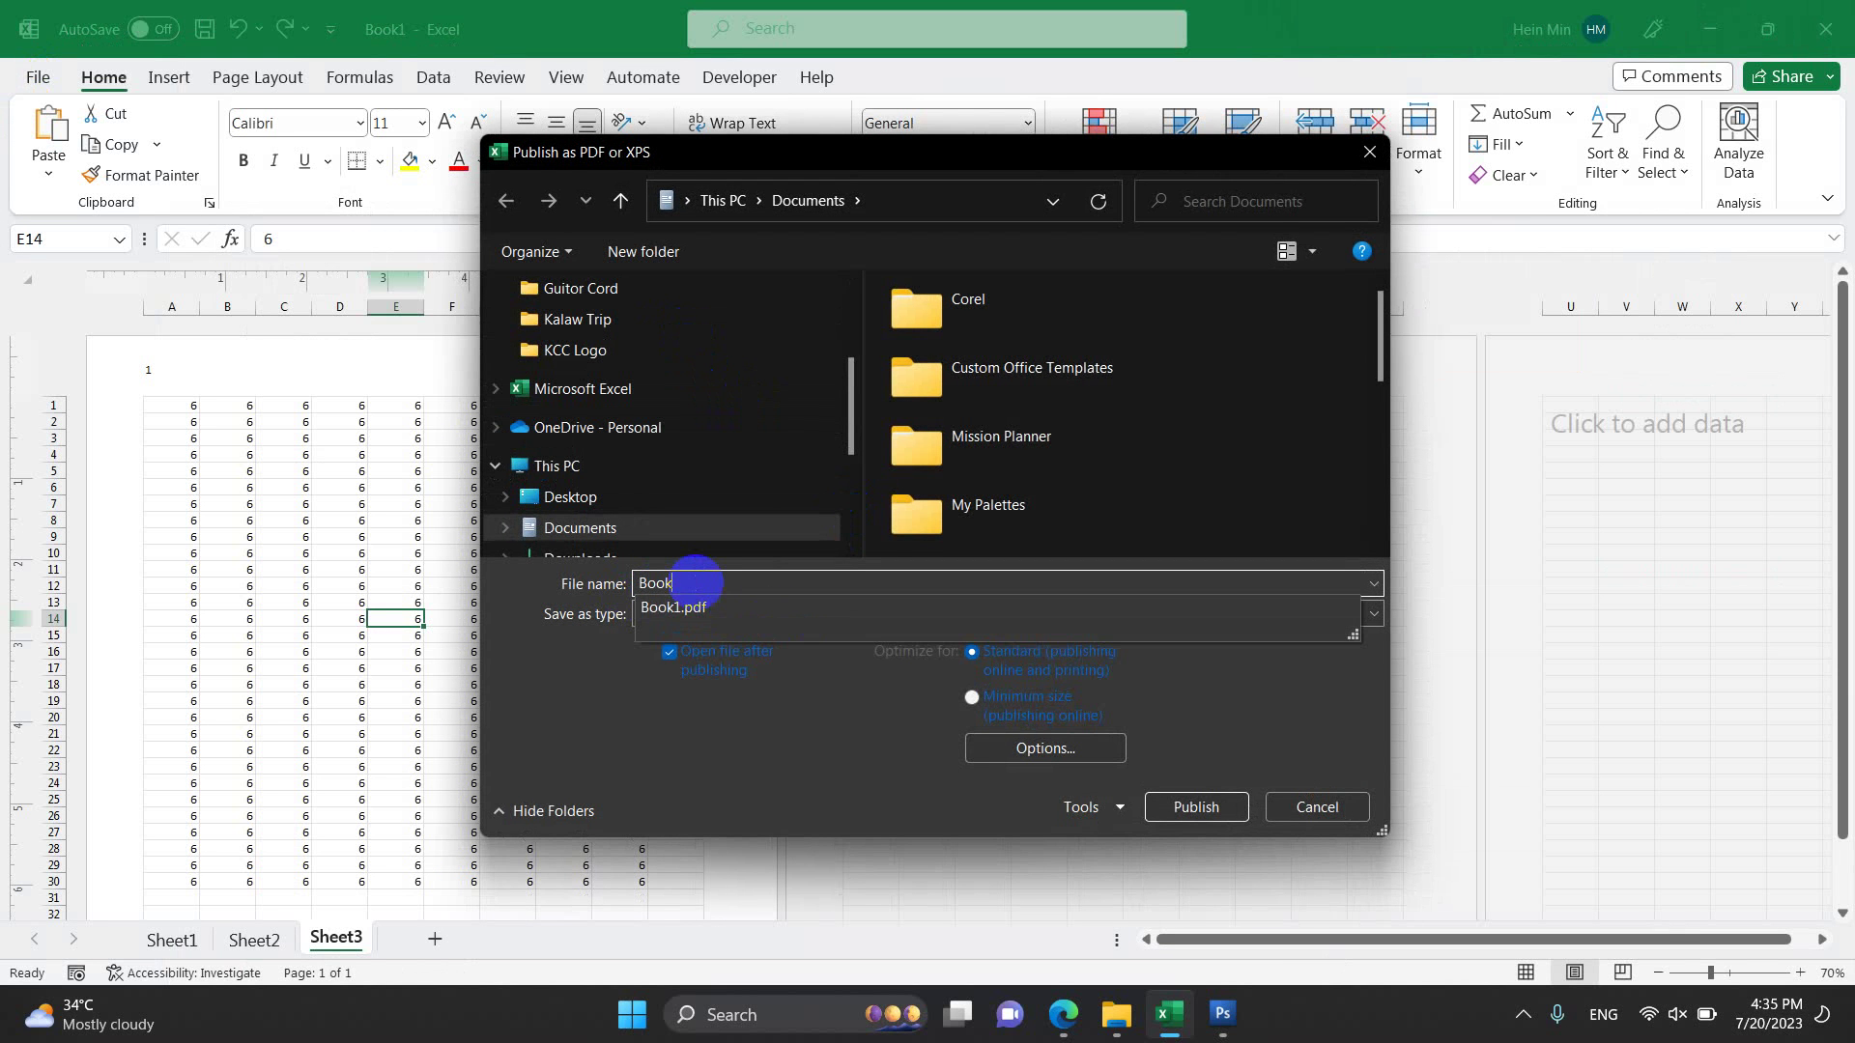
text(2)
Set the publish options to Entire workbook and publish Book2.pdf
click(1080, 745)
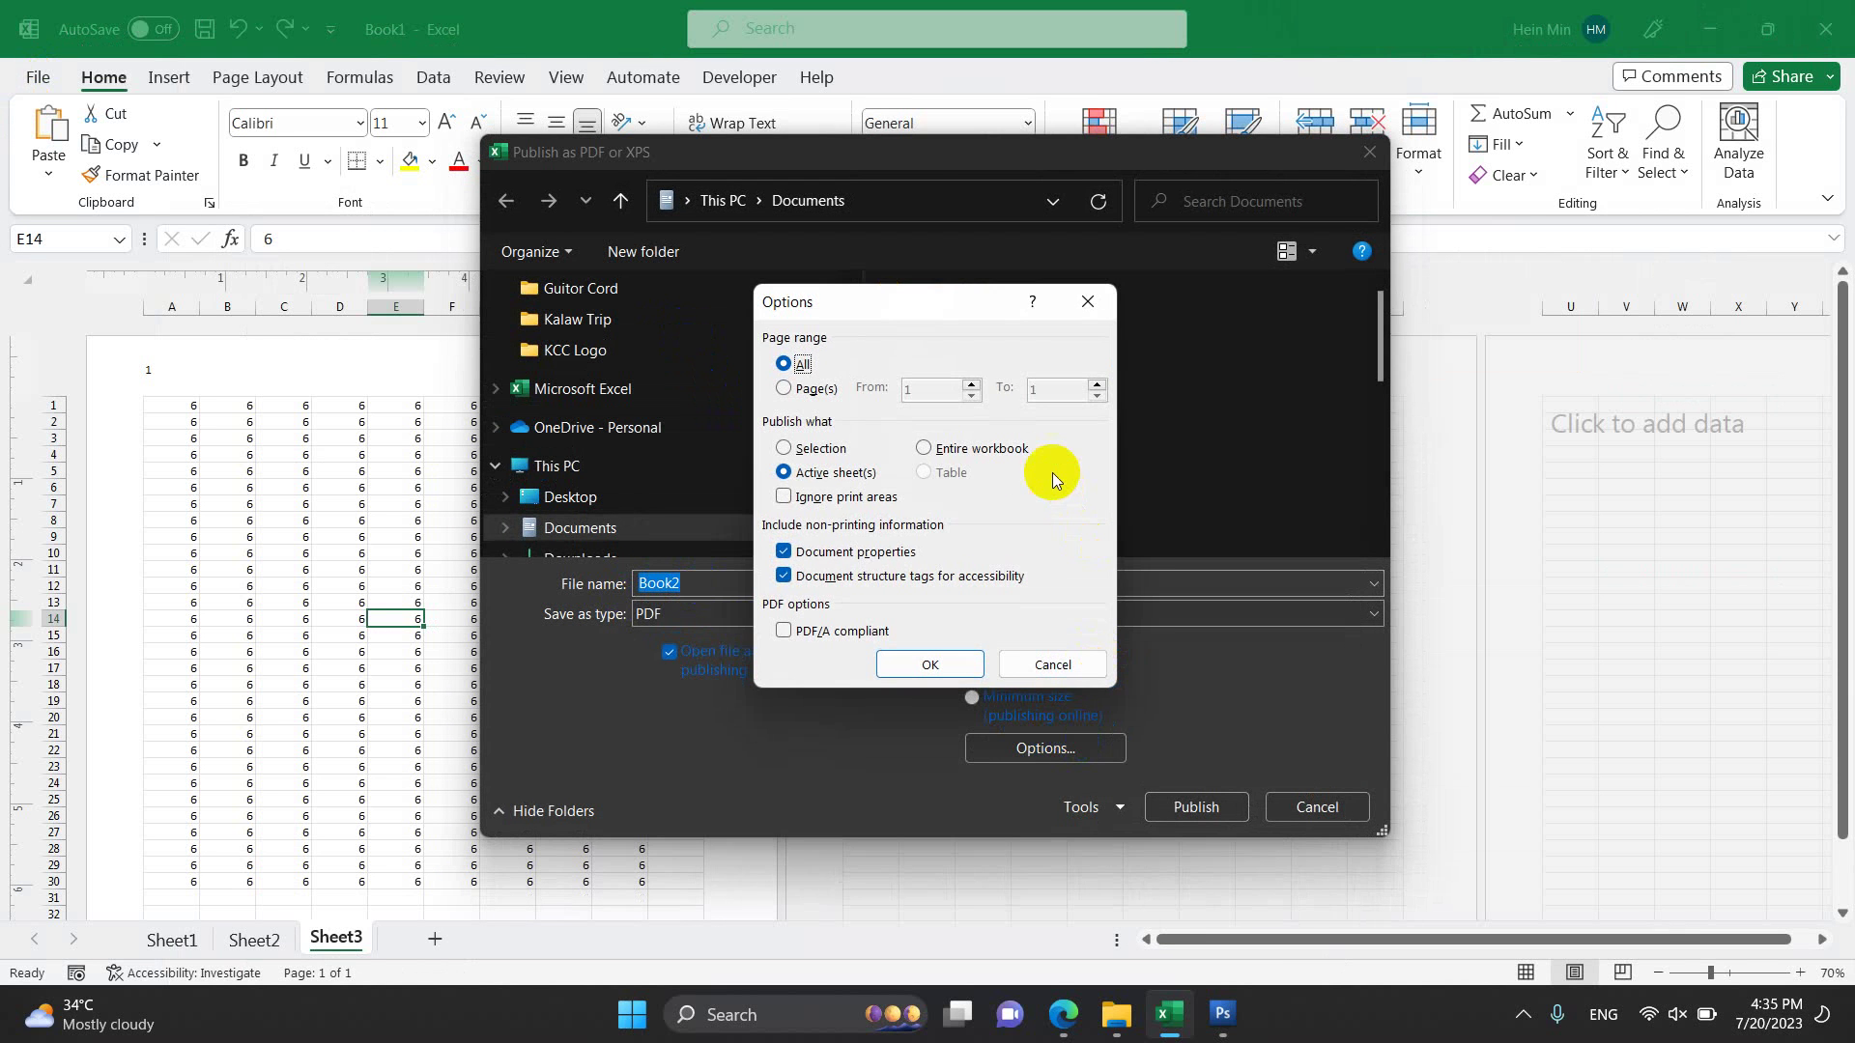
click(980, 449)
click(914, 667)
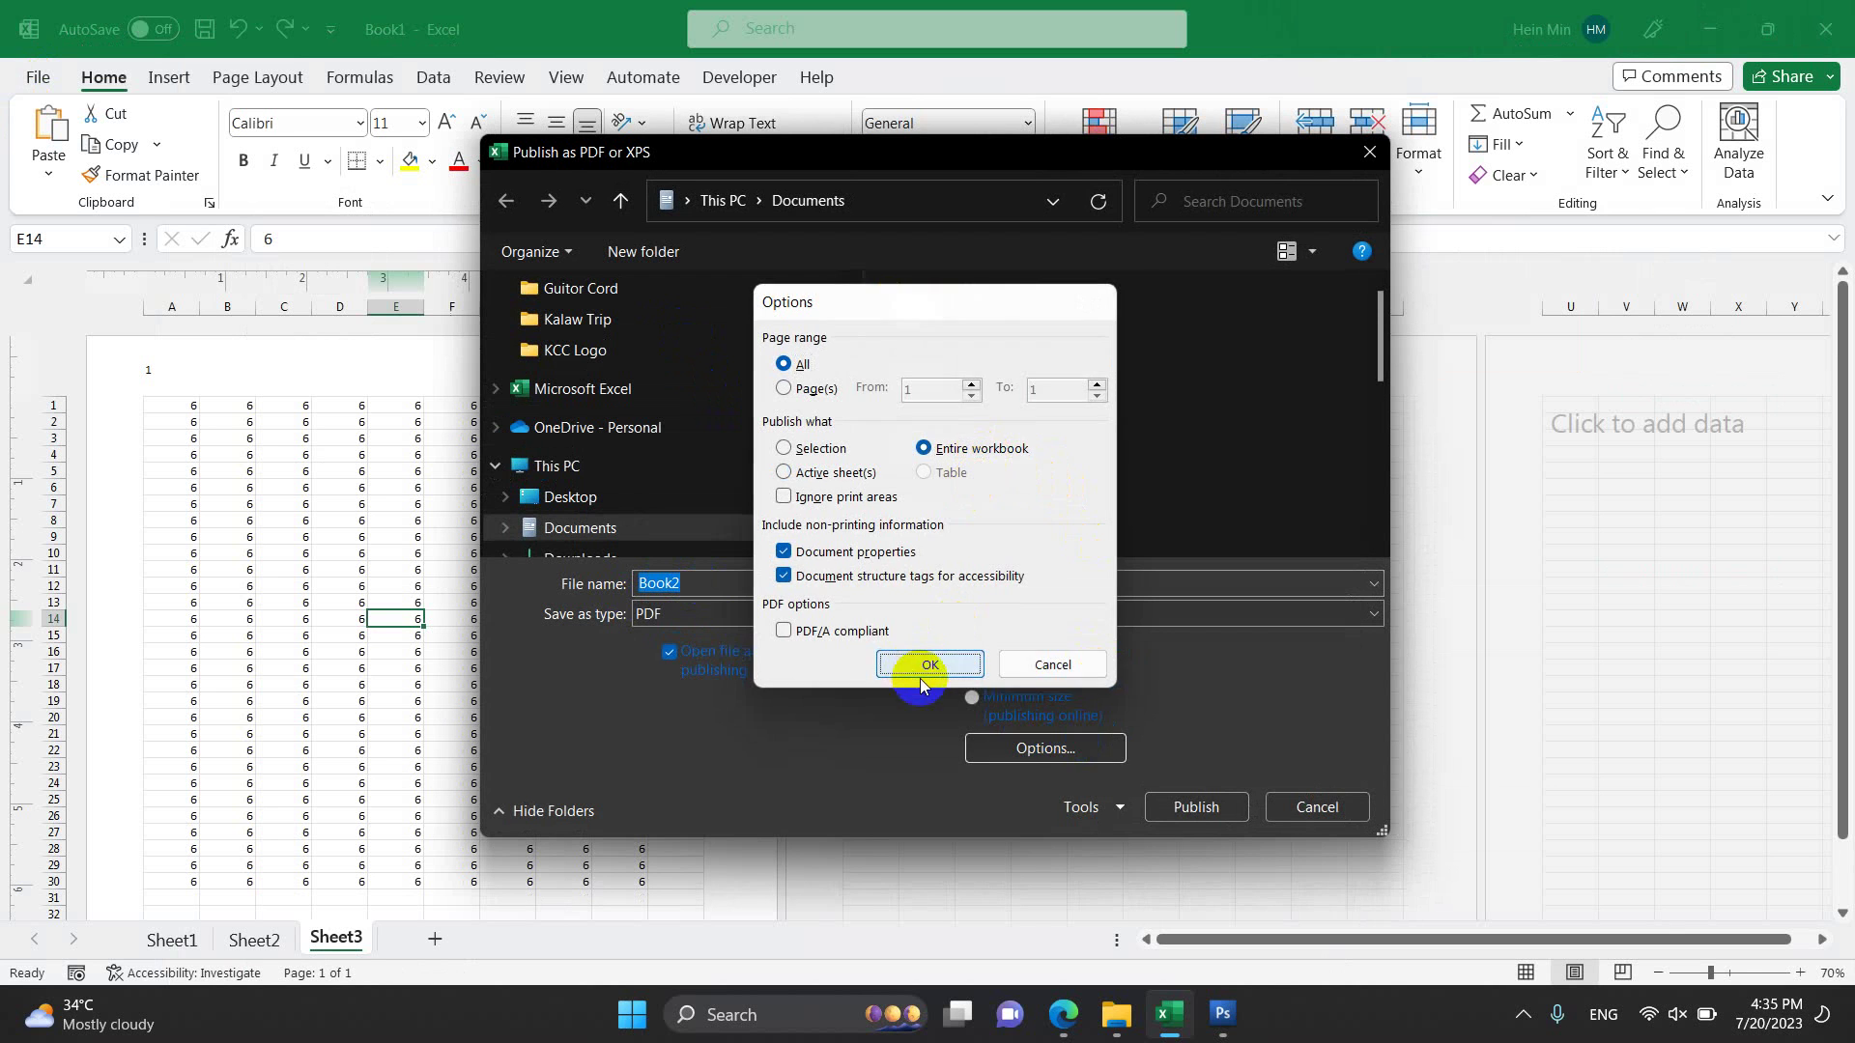
click(1196, 807)
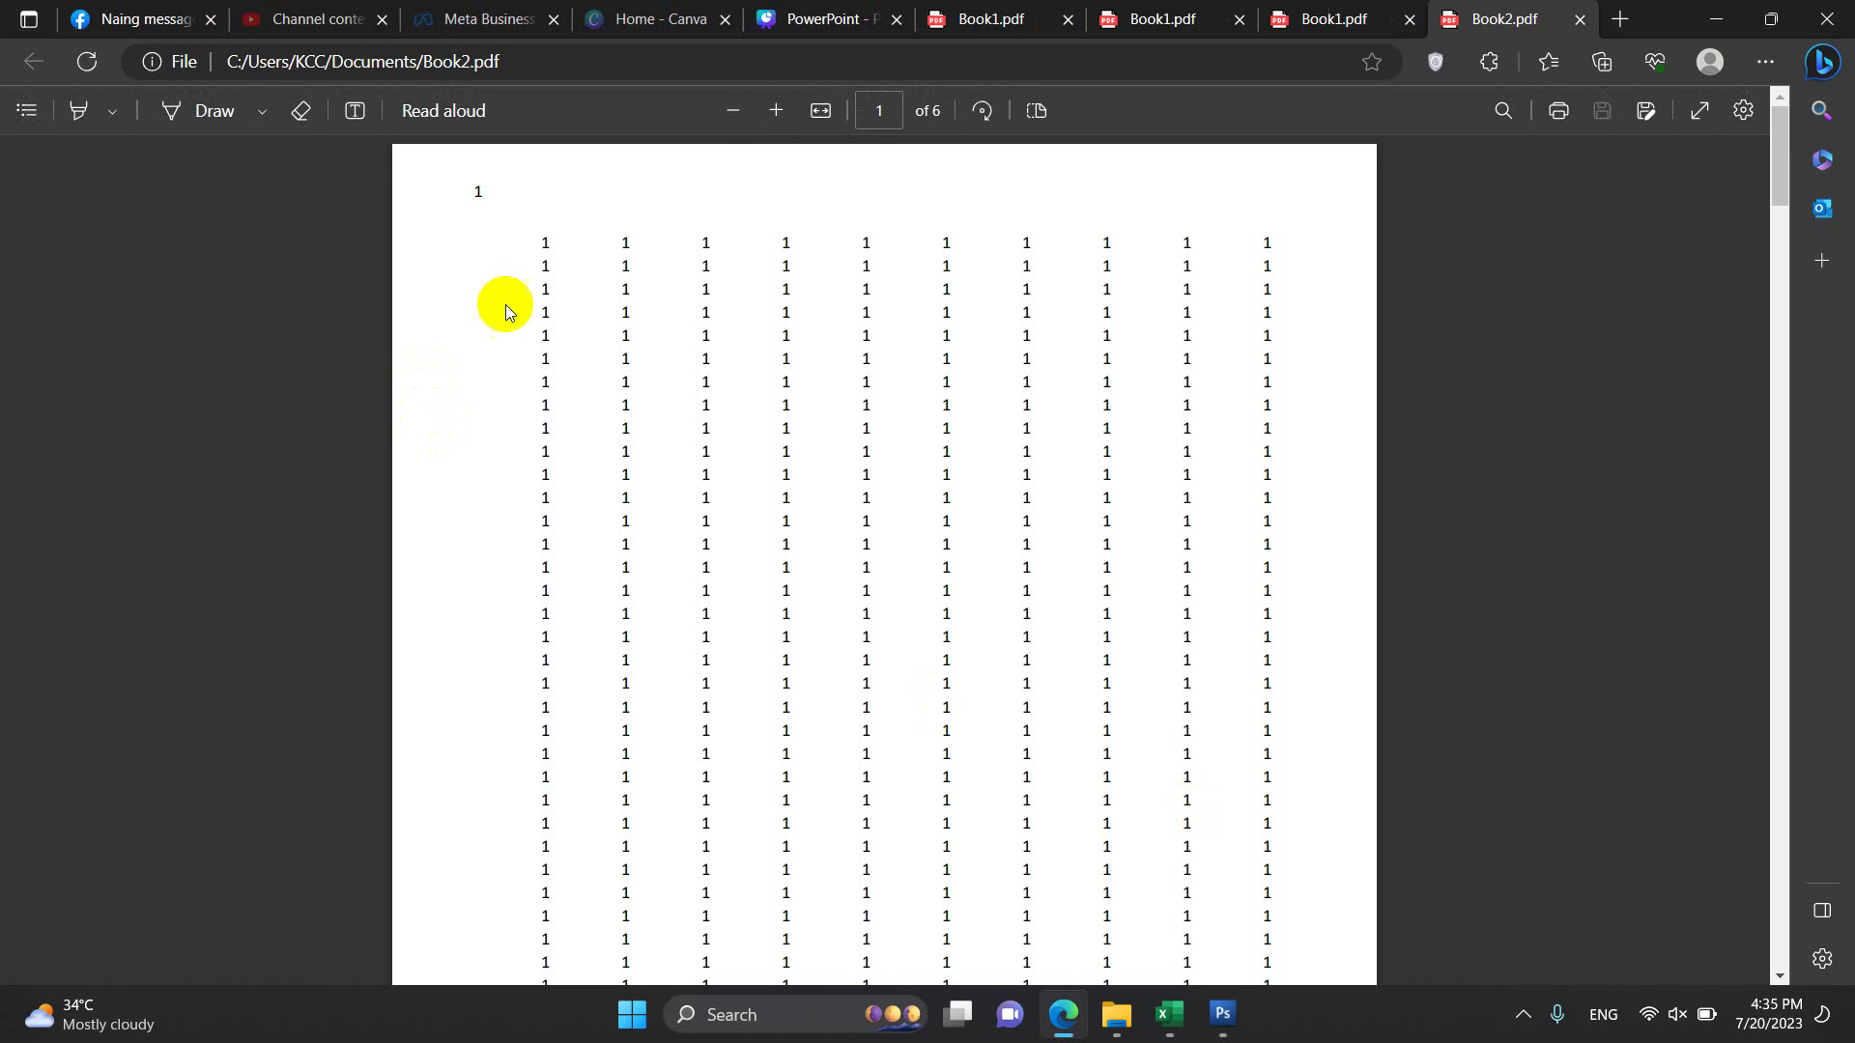
Zoom out on Book2.pdf to review its six numbered pages before returning to Excel
key(ctrl+minus)
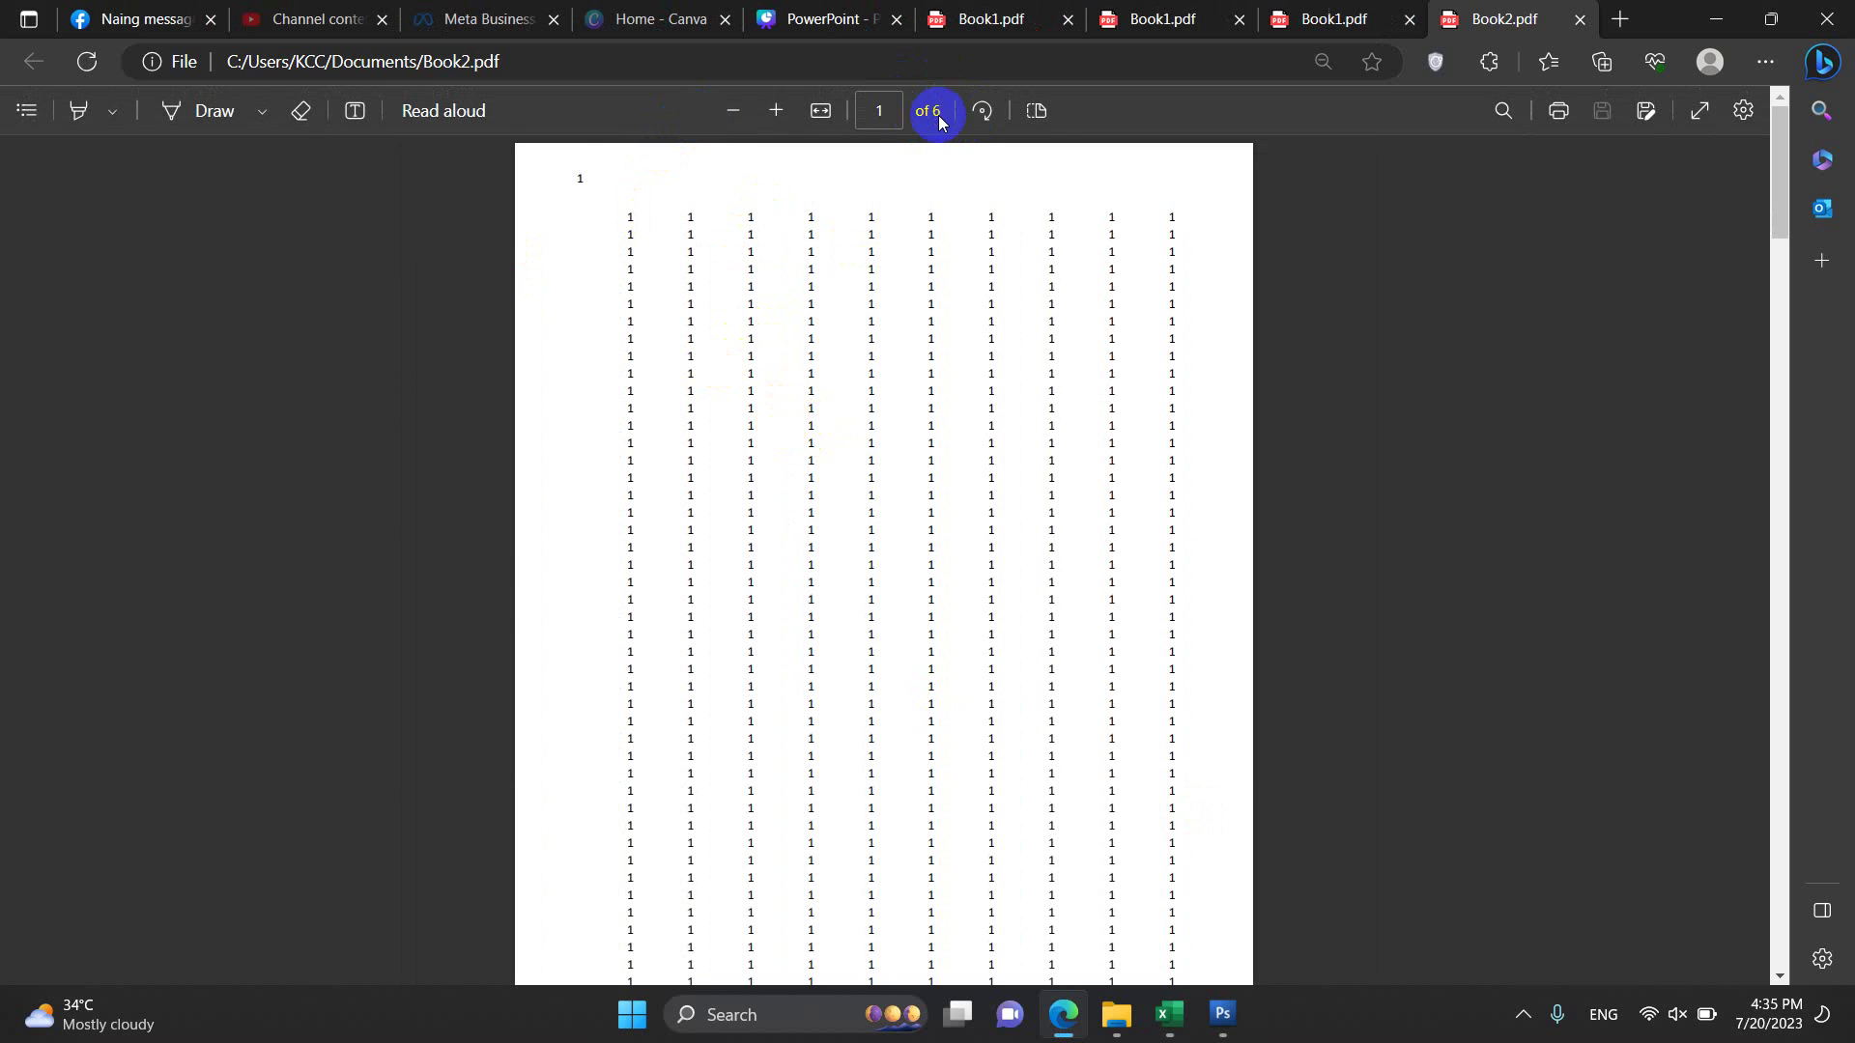
scroll(696, 456, down, 5)
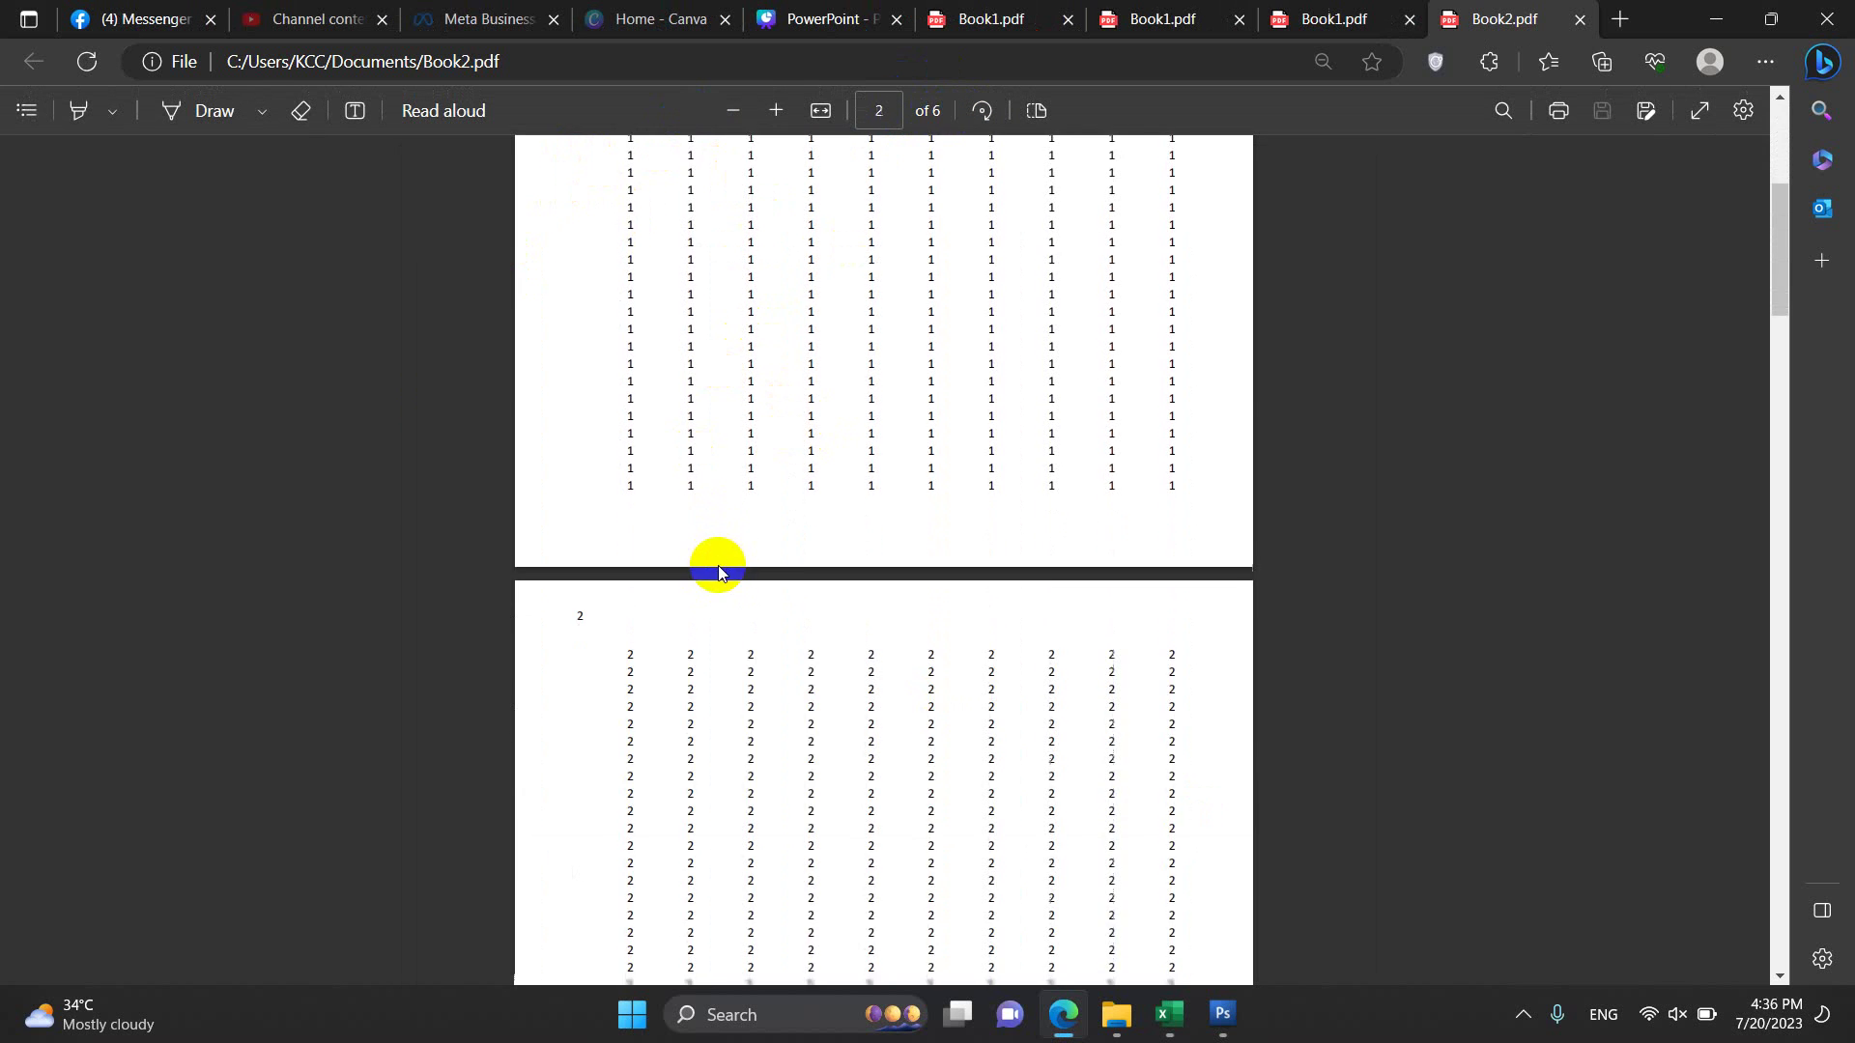
scroll(717, 567, down, 2)
scroll(681, 586, down, 3)
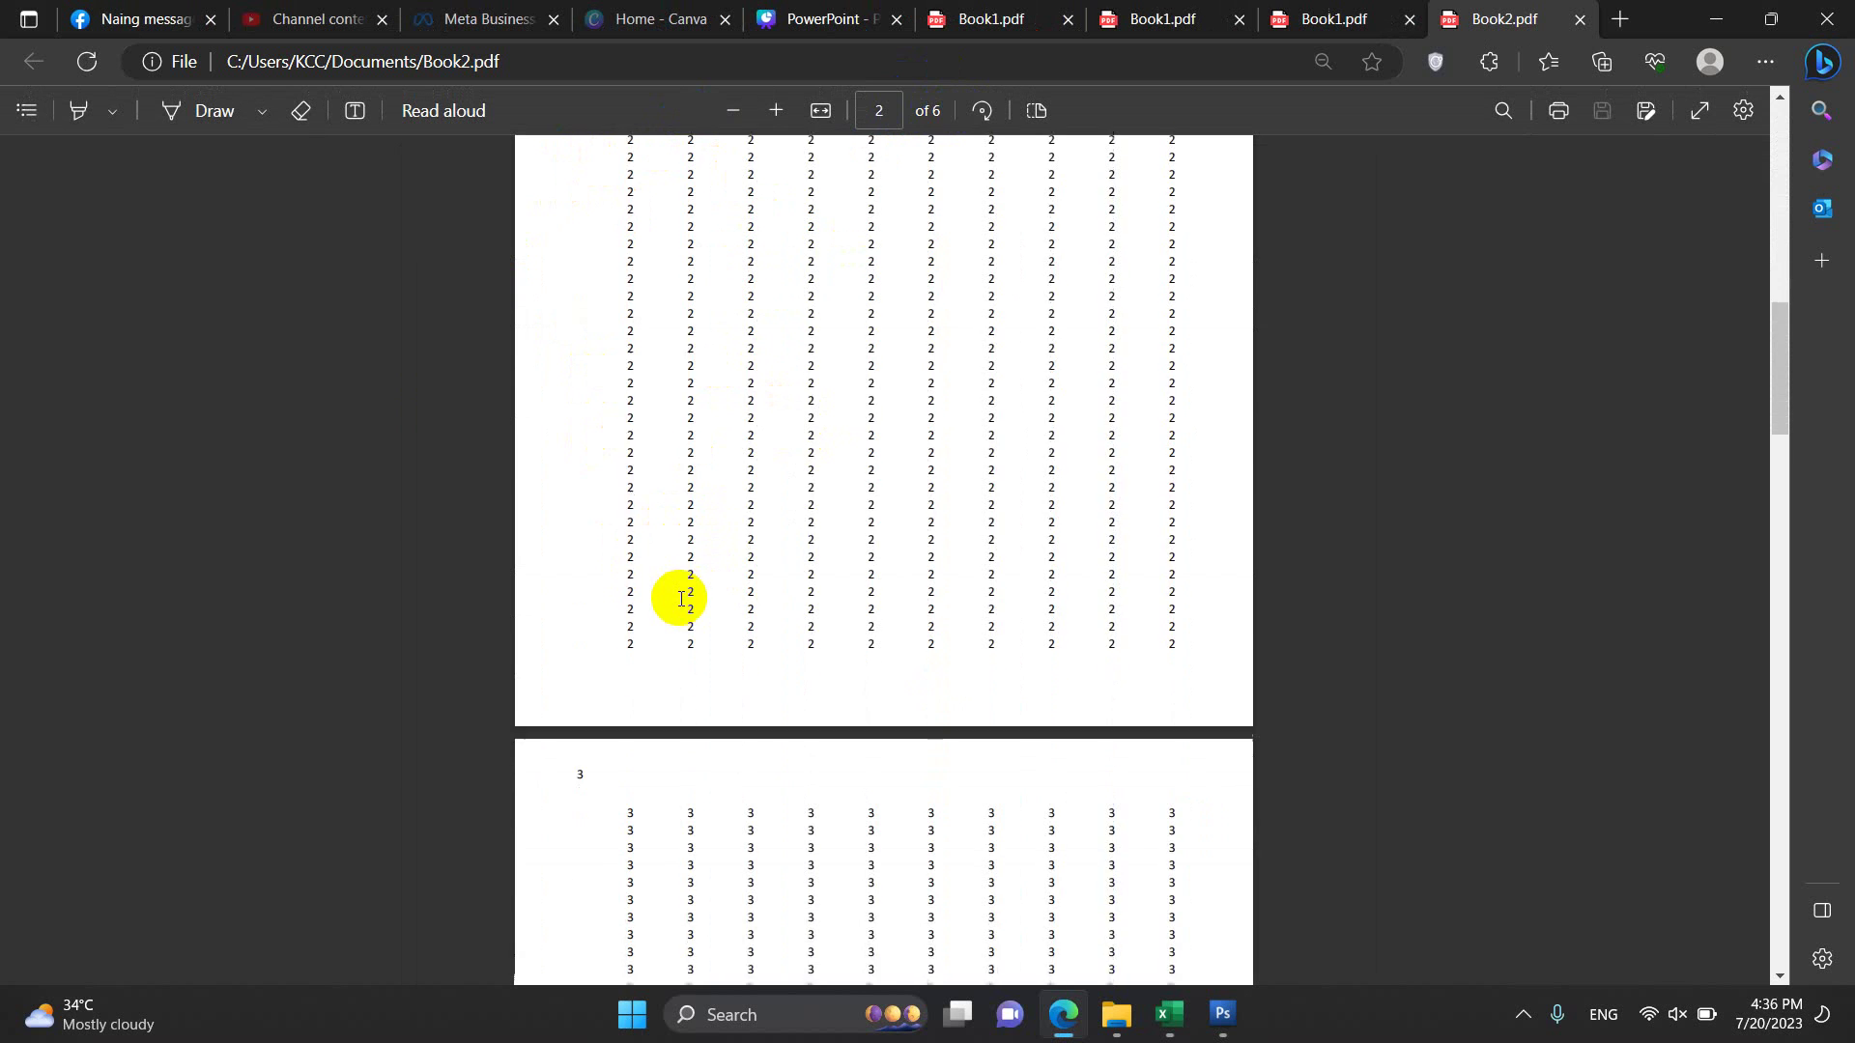
scroll(675, 596, down, 2)
scroll(593, 622, down, 2)
scroll(601, 614, down, 3)
scroll(605, 621, down, 4)
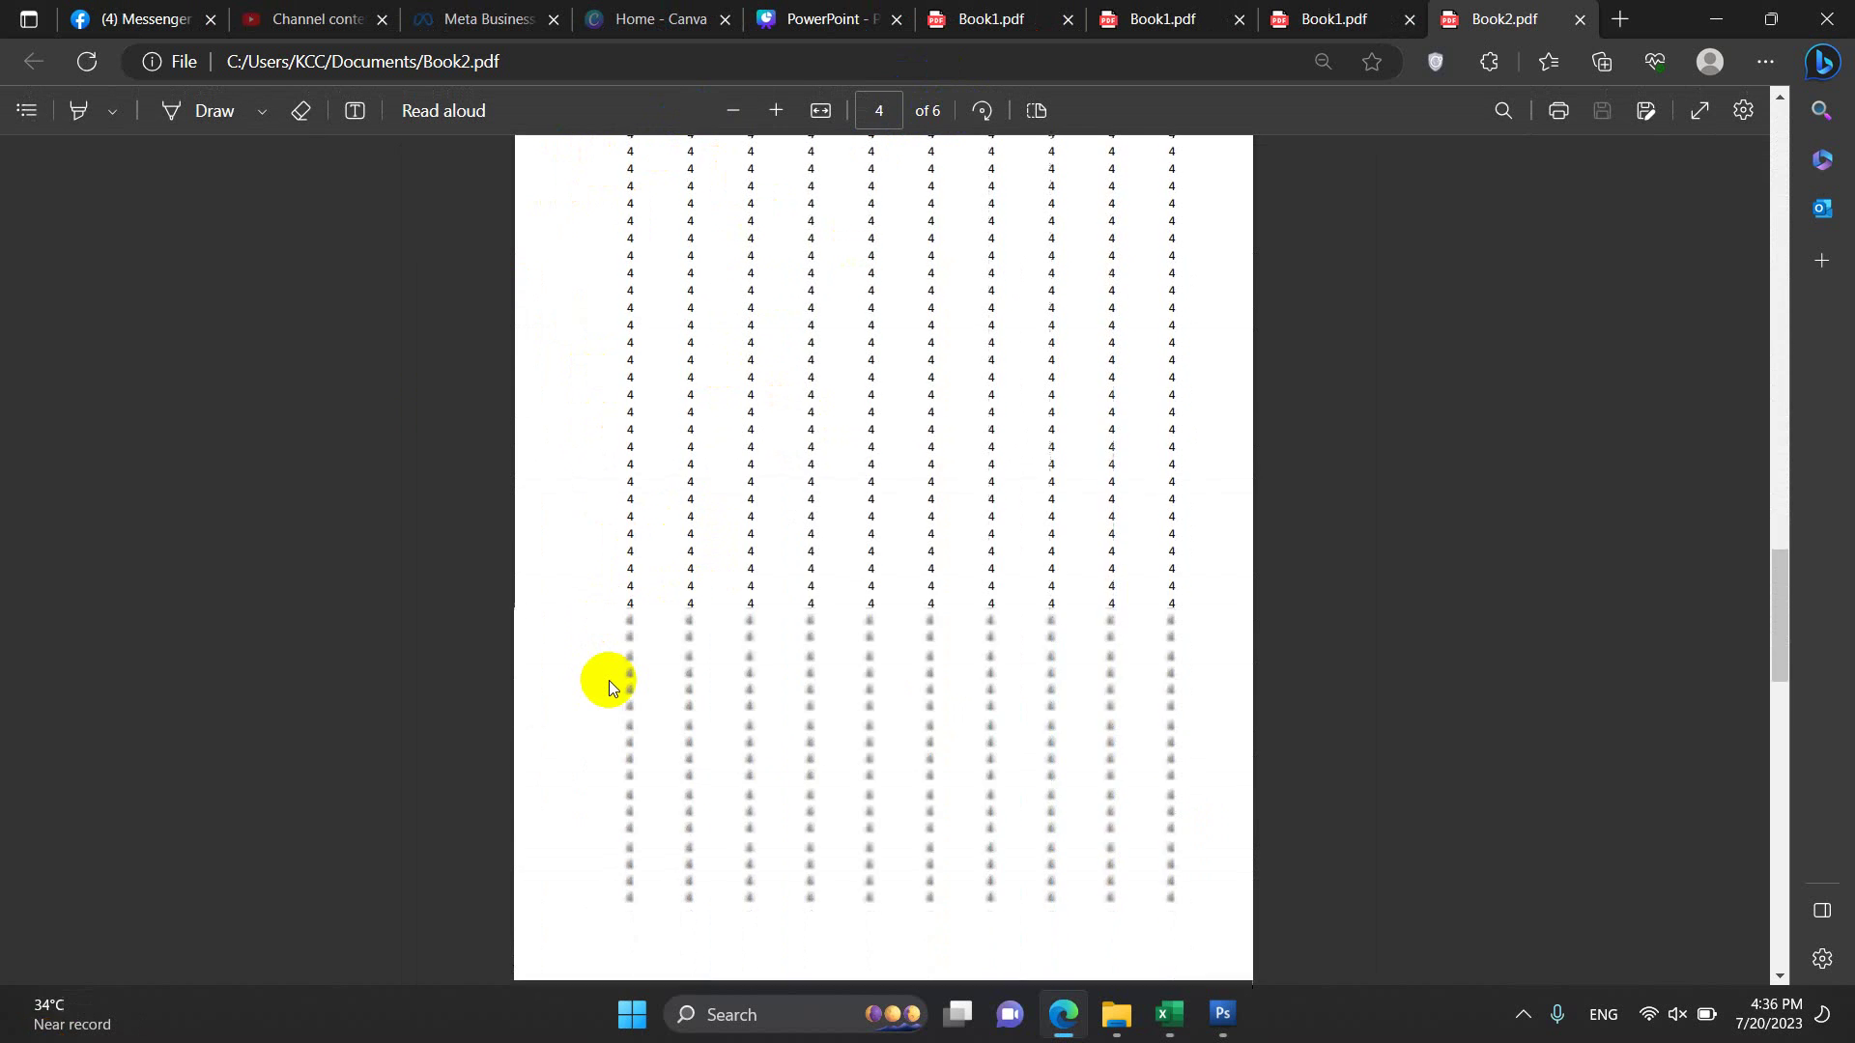
scroll(609, 680, down, 4)
scroll(610, 679, down, 4)
scroll(609, 680, down, 2)
scroll(653, 675, down, 2)
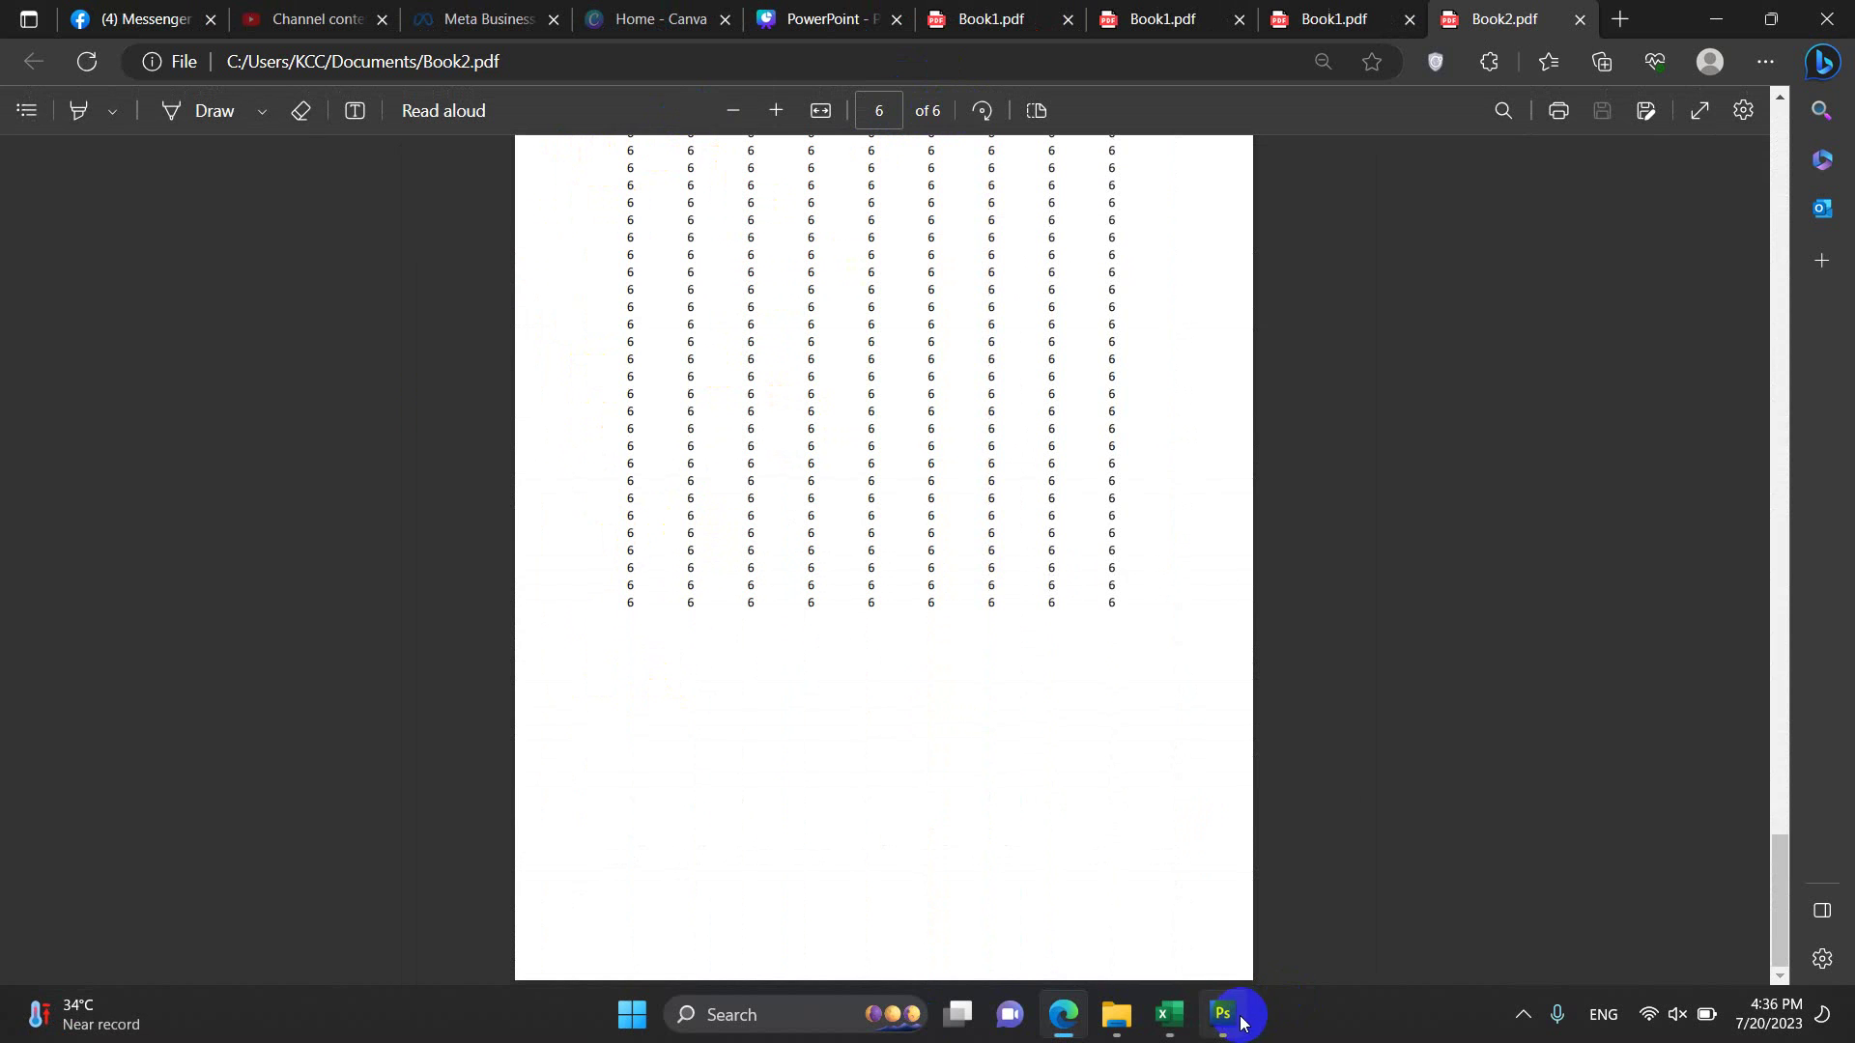
click(1167, 1014)
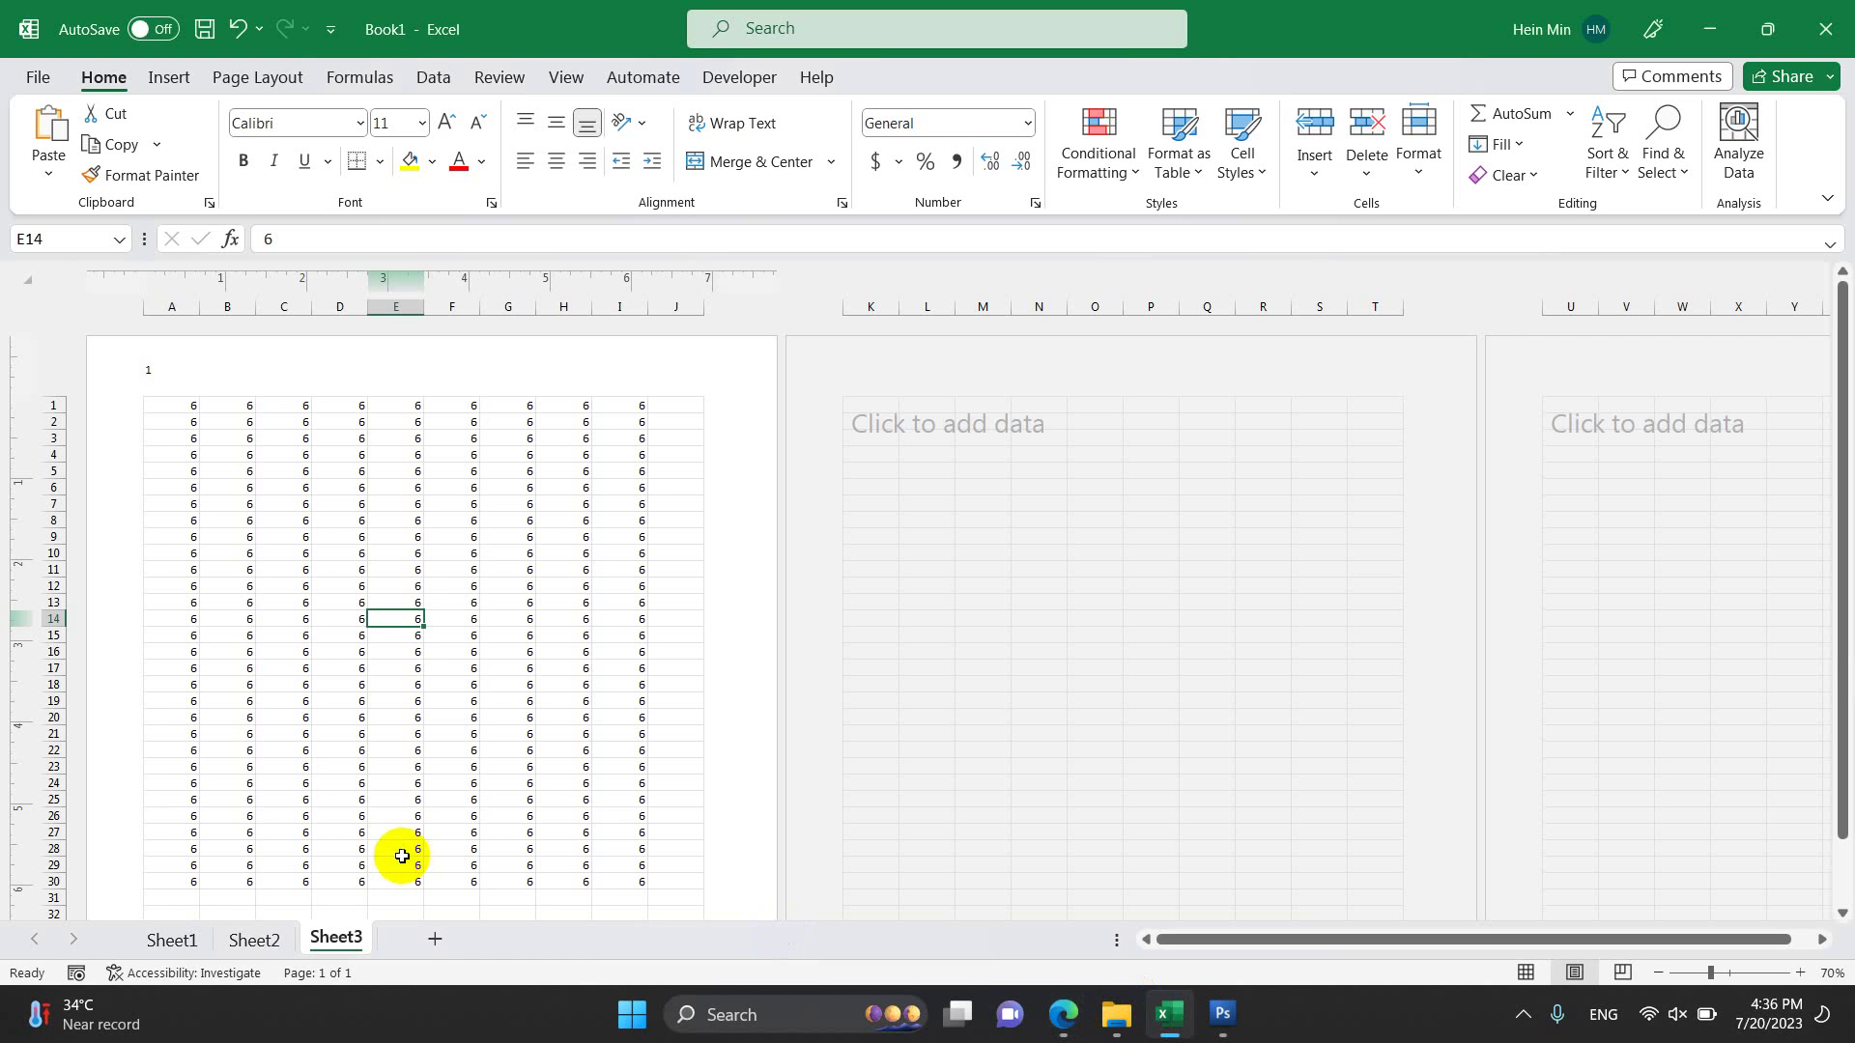